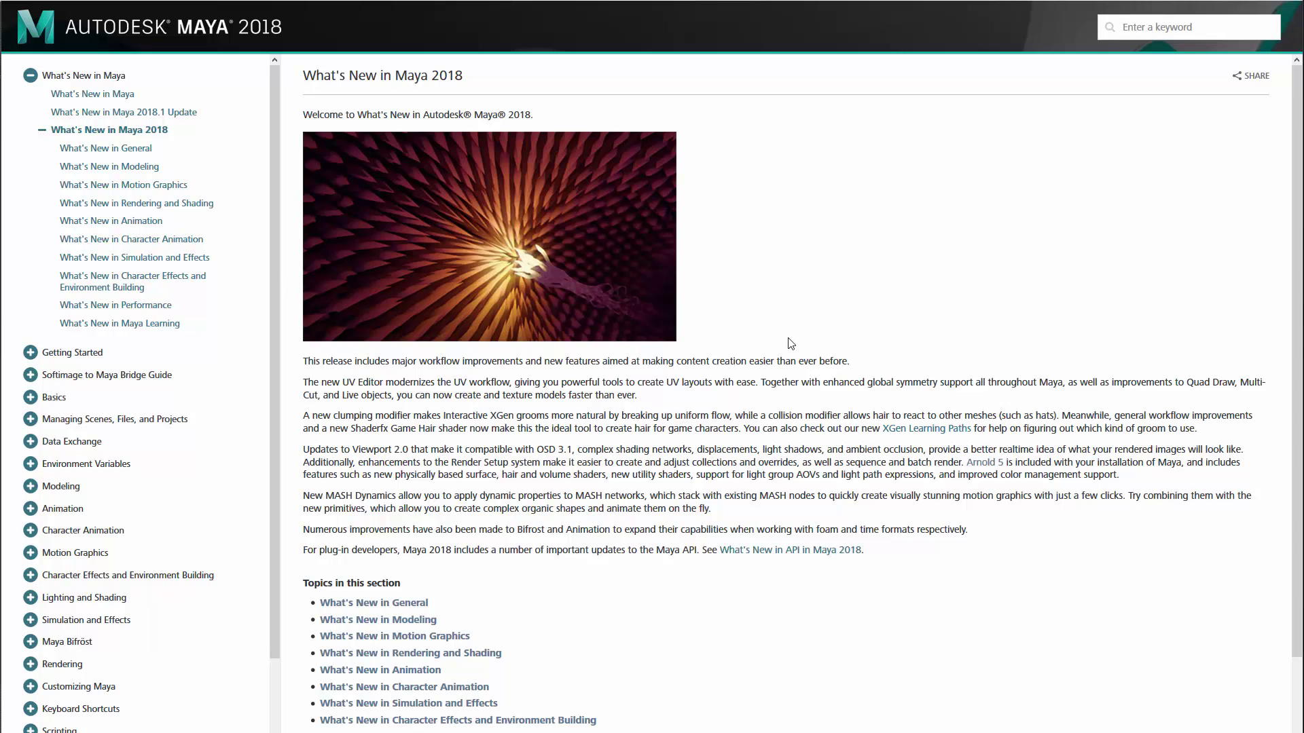
Step: Open the What's New in General page and follow its Dash scripting section to the full topic
left_click(136, 148)
scroll(743, 432, "down", 10)
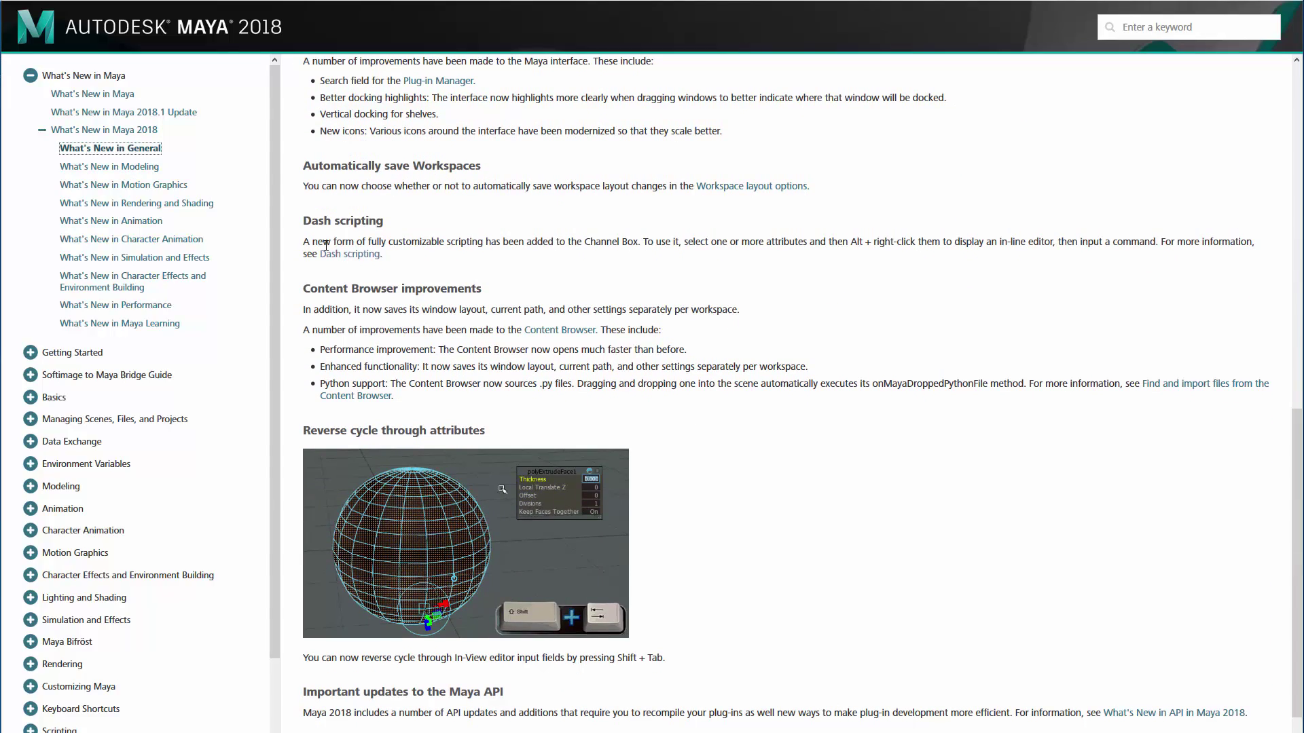
left_click_drag(304, 221, 459, 255)
left_click(350, 254)
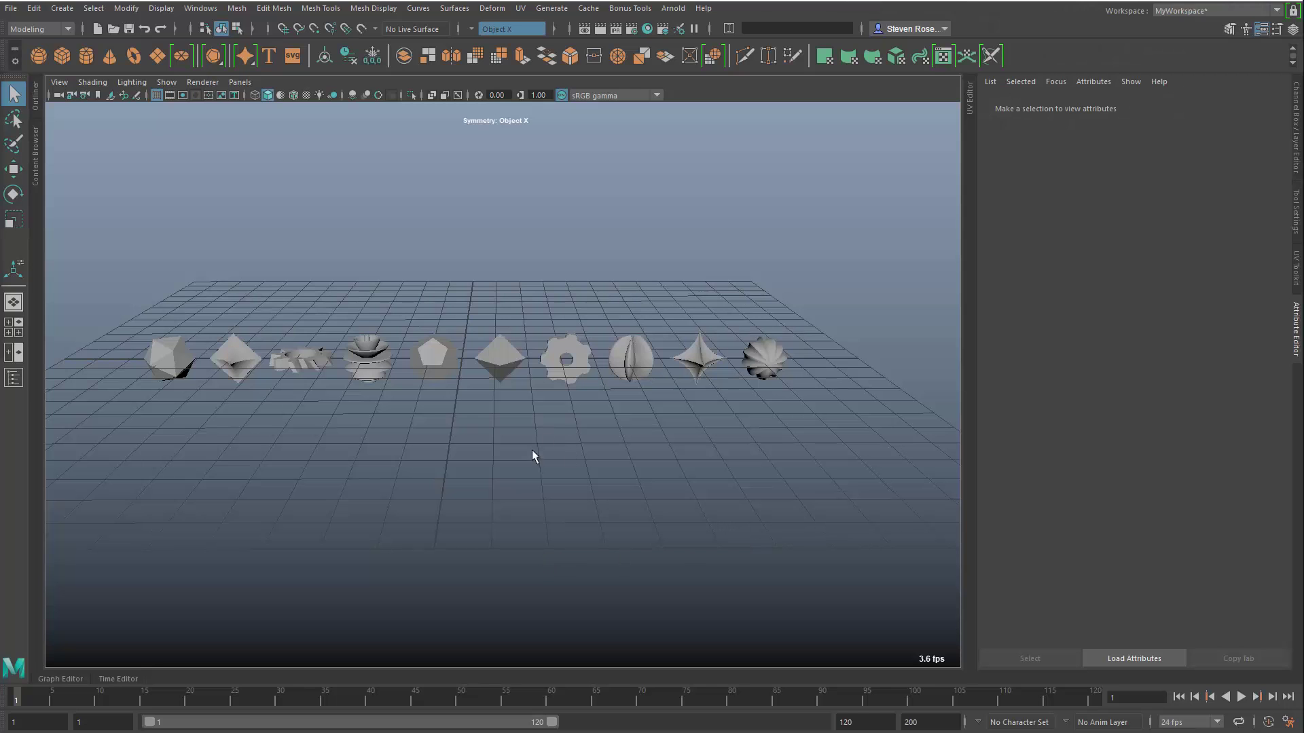
Step: Tear off the polygon primitives list as a floating window to examine the highlighted new primitives
mouse_move(538, 438)
left_mouse_down("alt")
mouse_move(533, 451)
mouse_move(540, 437)
left_mouse_up("alt")
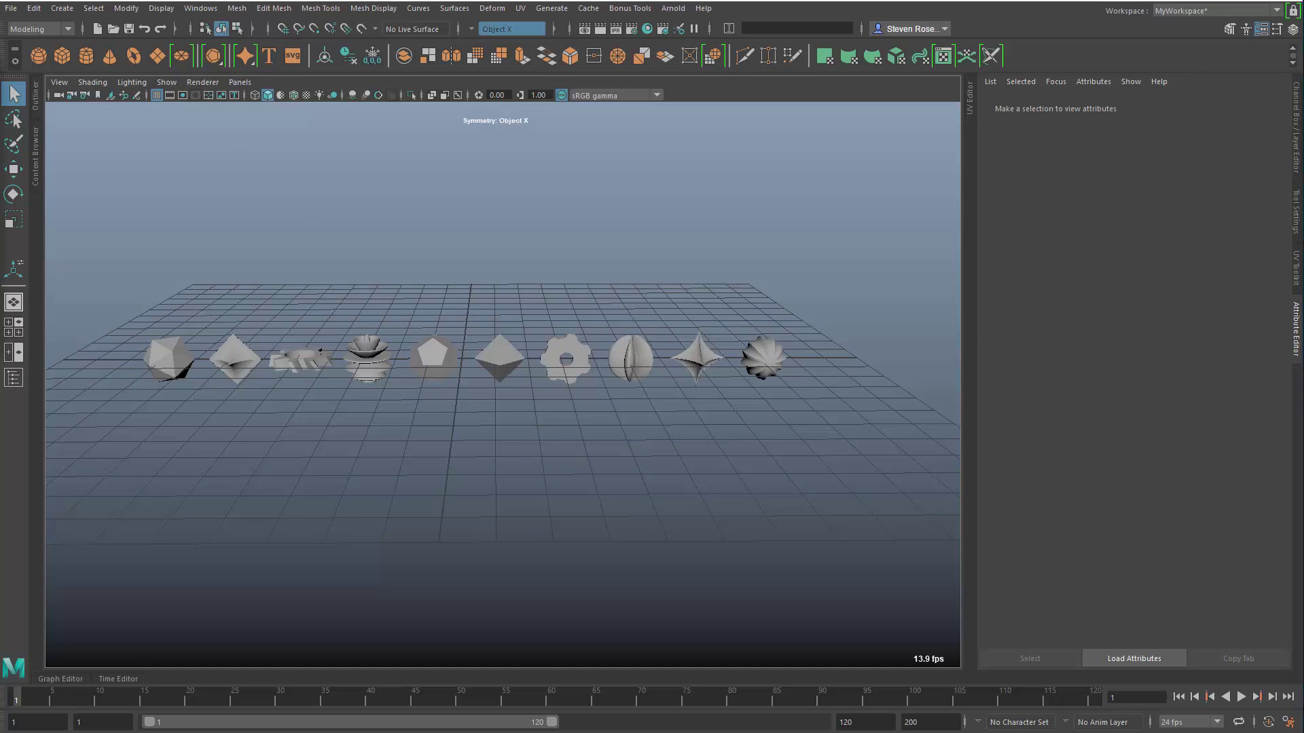
left_click_drag(53, 61, 57, 50)
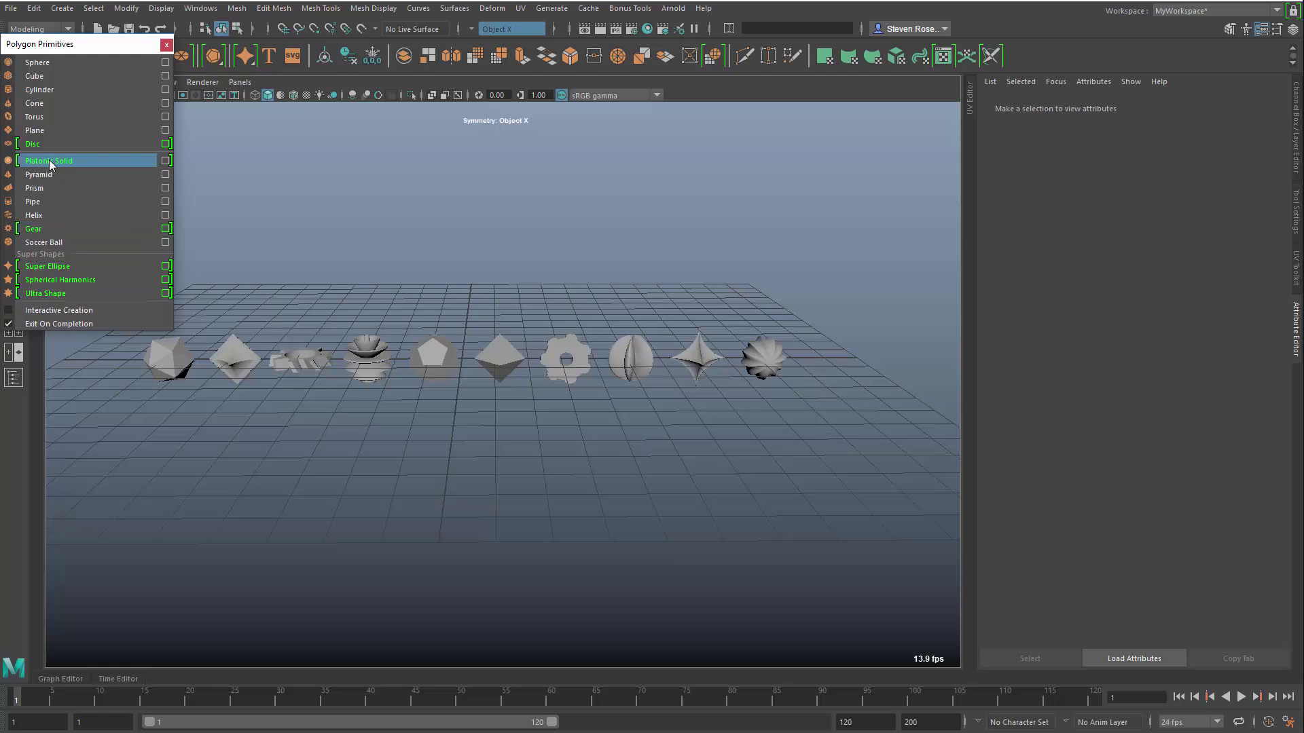
left_click(166, 45)
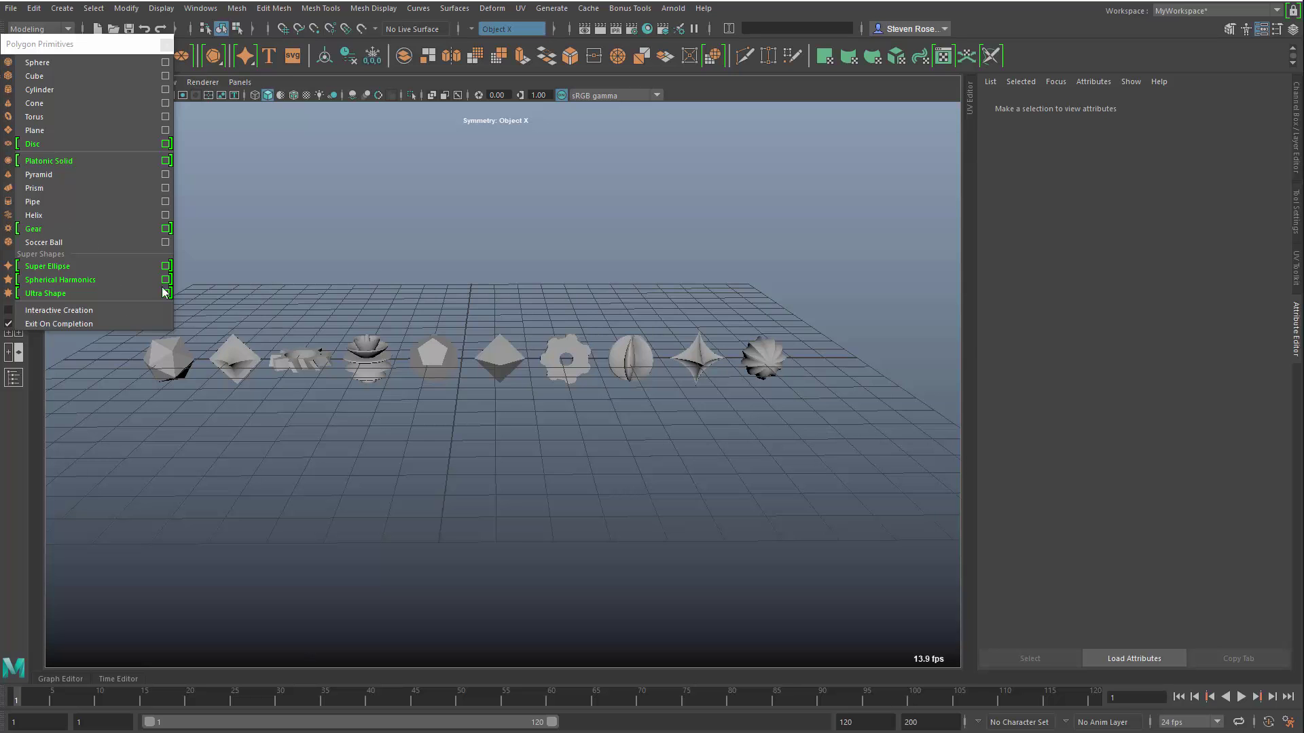
Step: Examine the two gears and the platonic solids in the row of primitives by selecting them in turn
left_click_drag(336, 384, 300, 309, "alt")
left_click(302, 352)
left_click_drag(315, 392, 319, 370, "alt")
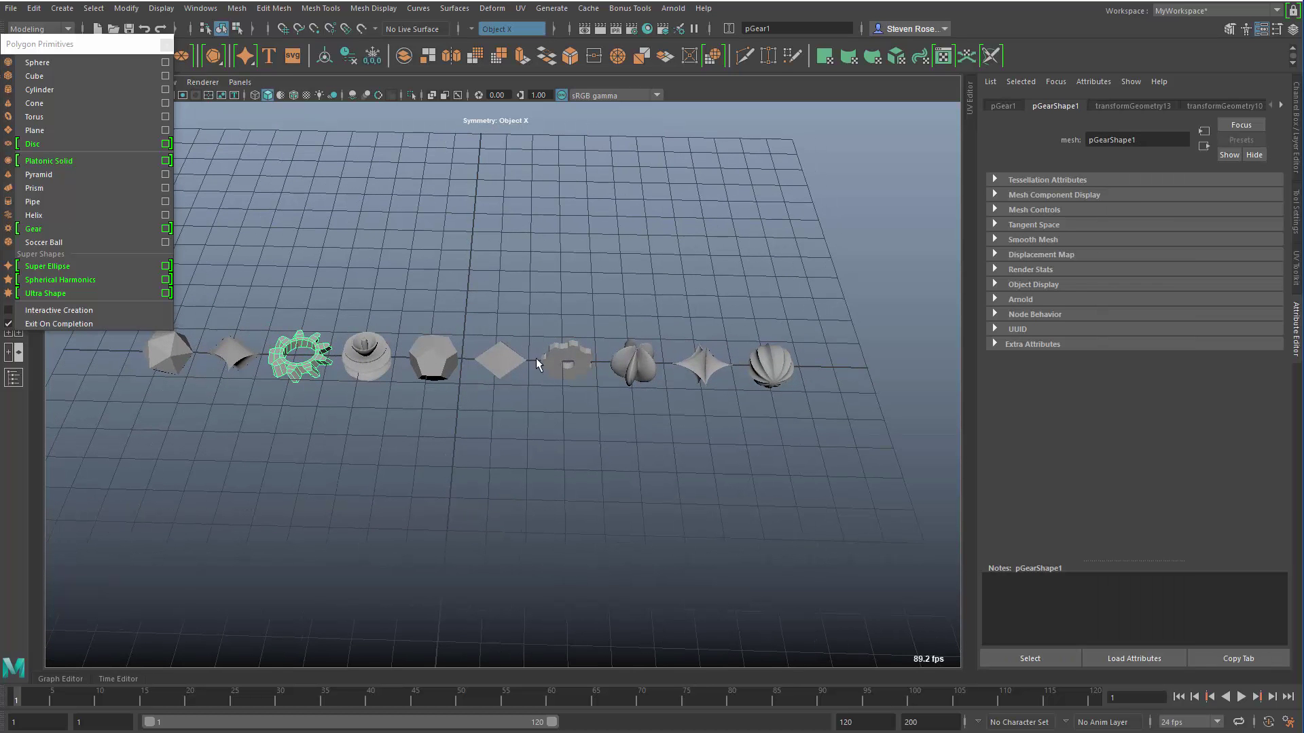
left_click(512, 434)
mouse_move(512, 435)
left_mouse_down("alt")
mouse_move(518, 387)
mouse_move(506, 416)
left_mouse_up("alt")
left_click(566, 360)
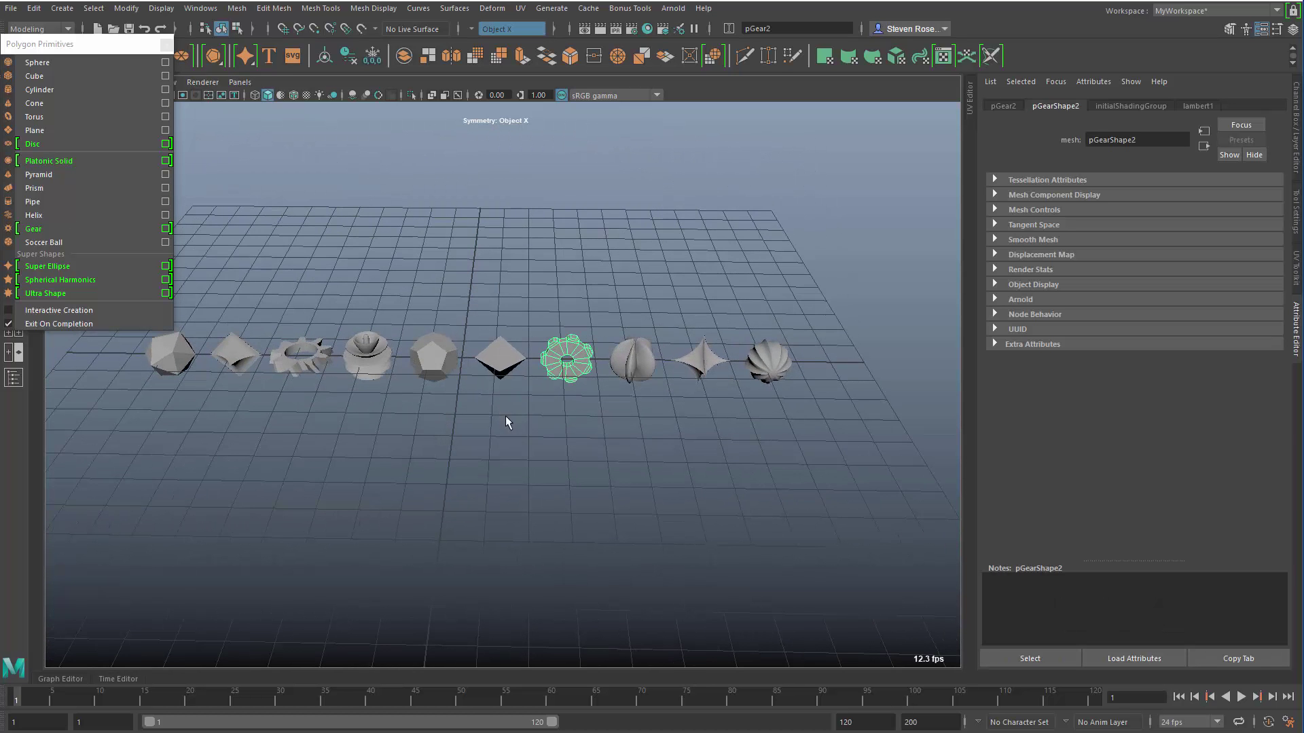
left_click(164, 338)
left_click(500, 350)
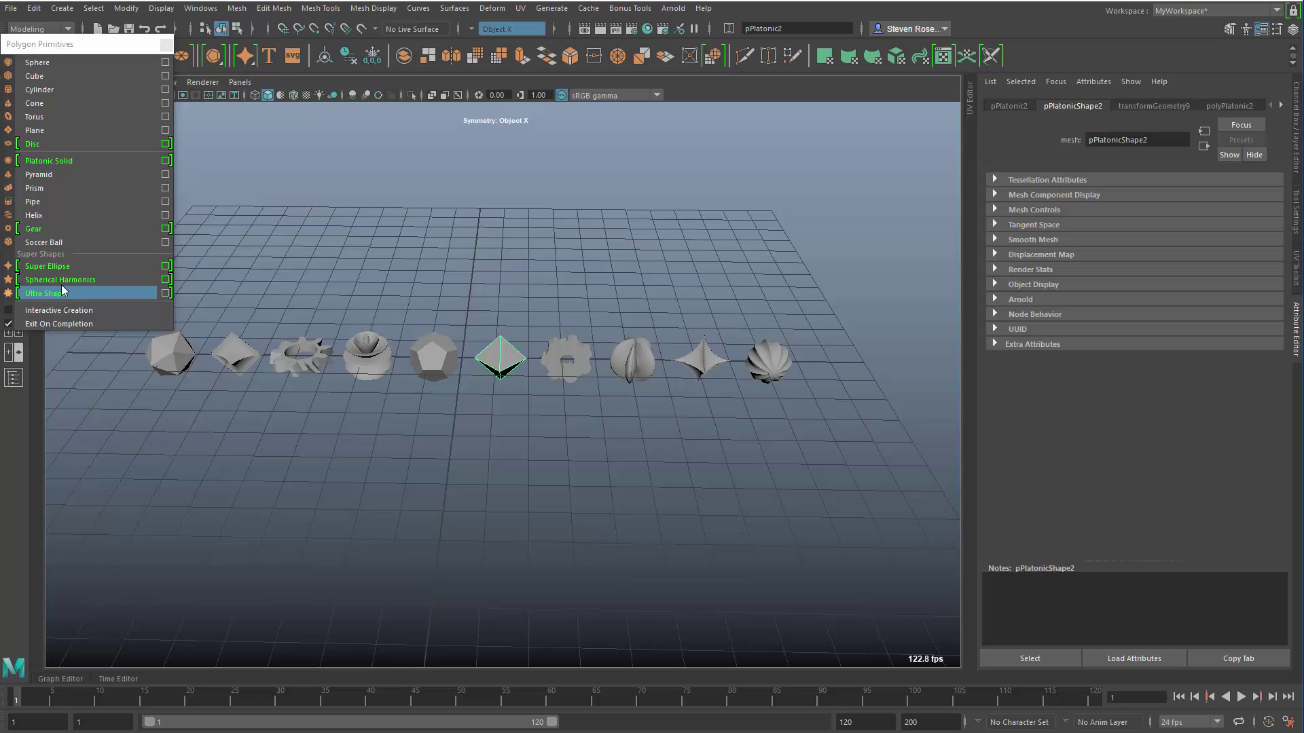
Step: Examine the super shape primitives up close, including the lobed and spiral ones, and end with nothing selected
scroll(407, 458, "up", 3)
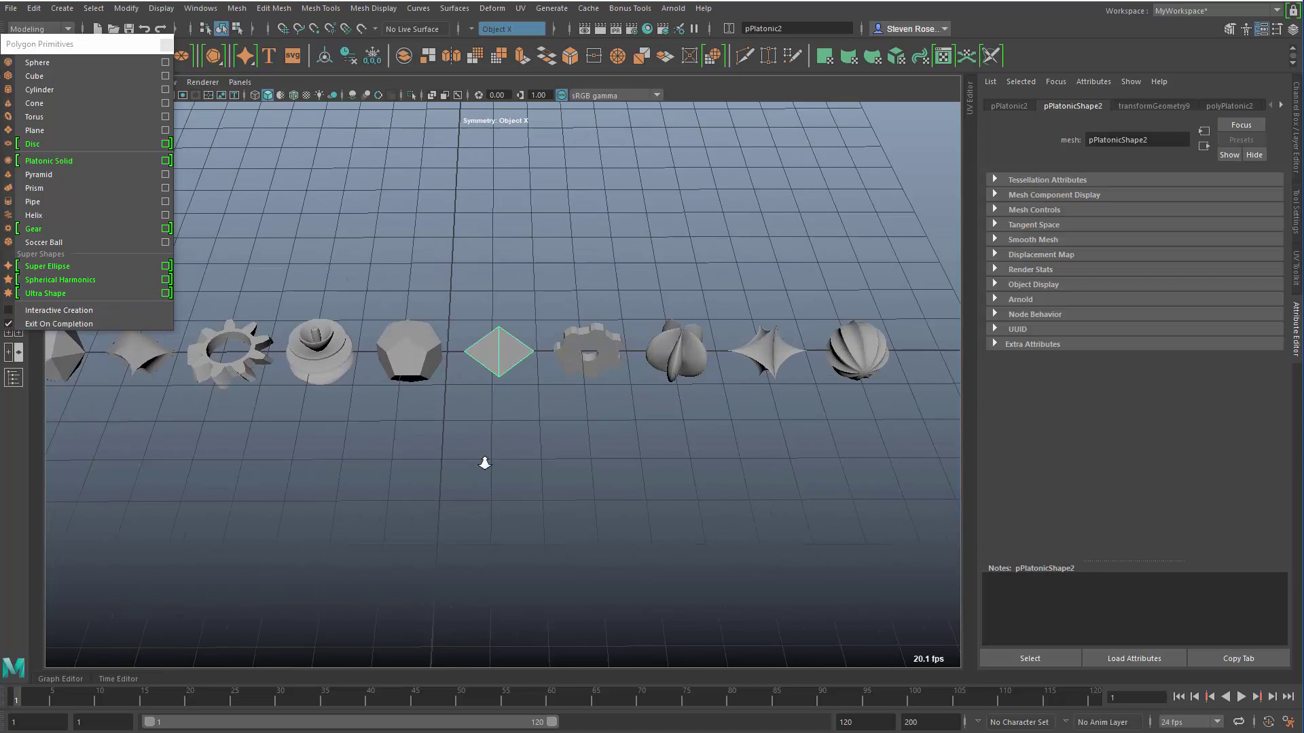
left_click(306, 344)
scroll(519, 513, "up", 3)
left_click_drag(519, 520, 525, 454, "alt")
left_click(577, 383)
right_click_drag(526, 453, 399, 423, "alt")
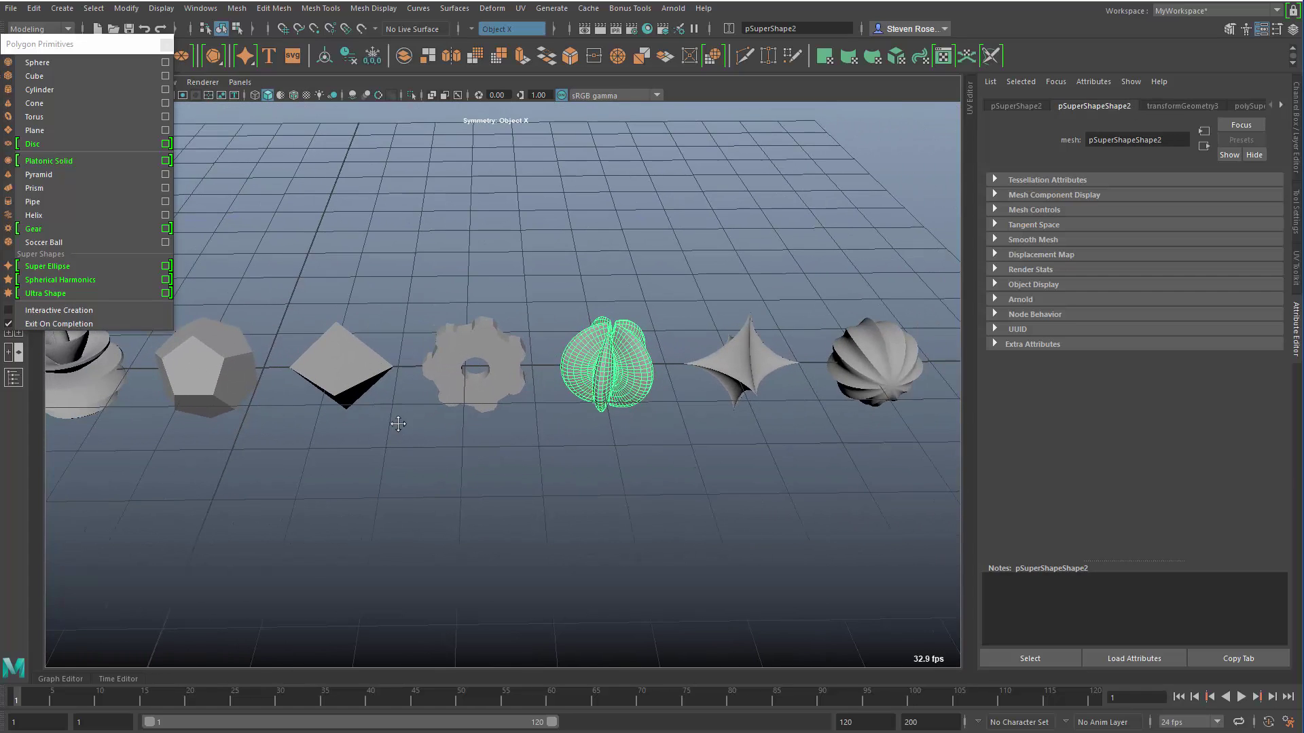
left_click(913, 384)
left_click(666, 489)
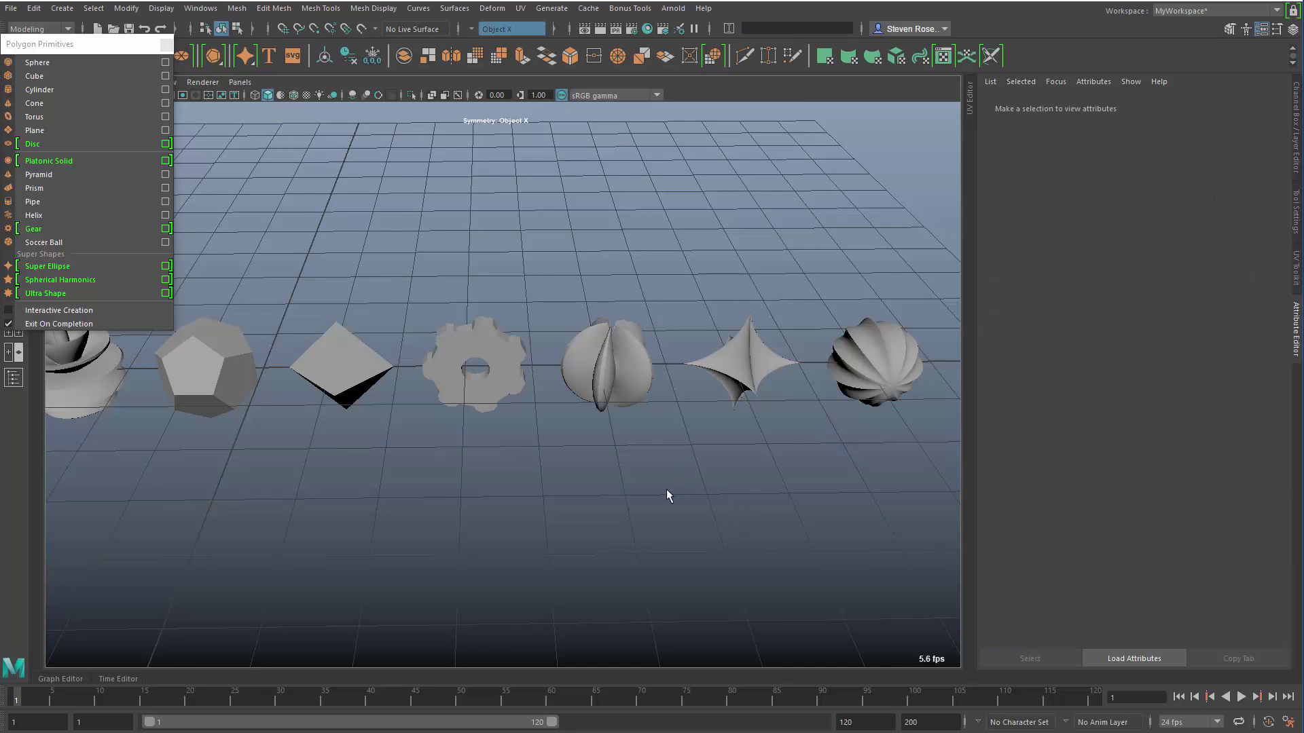
left_click_drag(666, 489, 568, 454, "alt")
right_click_drag(569, 461, 460, 454, "alt")
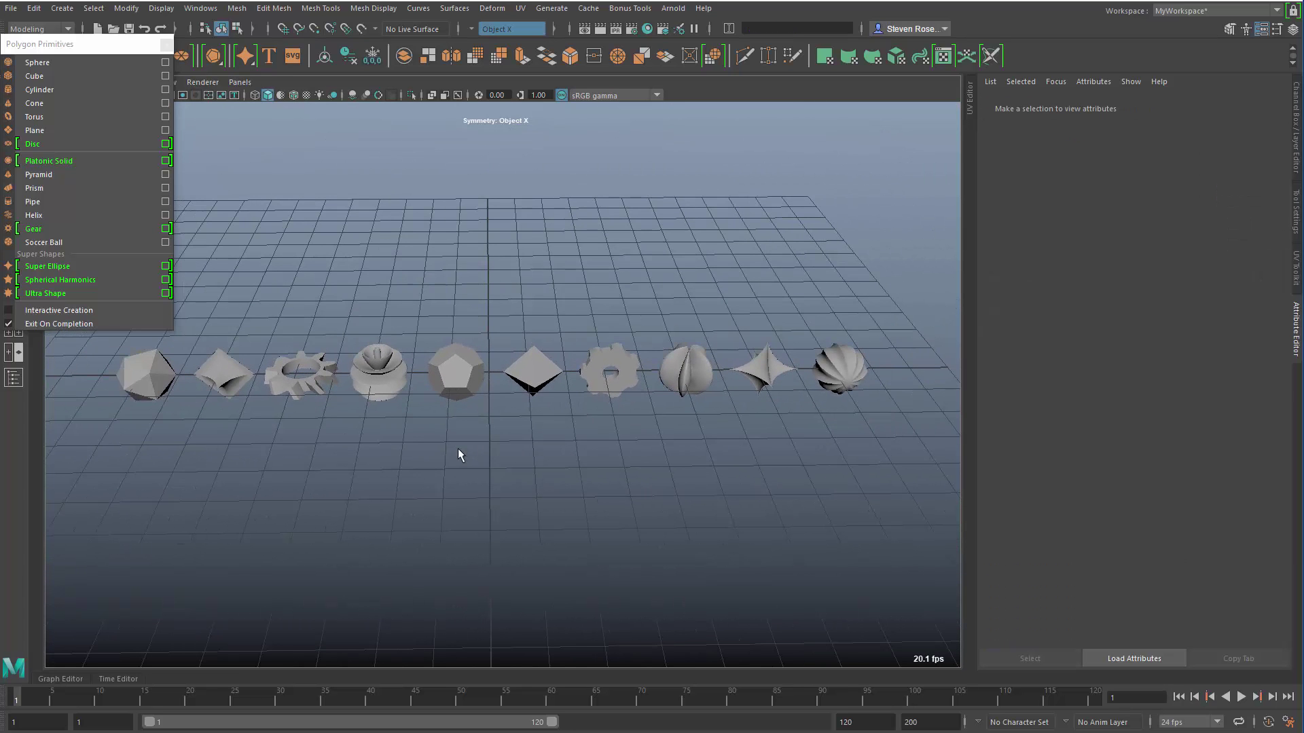
Step: Select the twisted gear near the start of the row and set Sides to 7 in its polyGear history
left_click(610, 375)
middle_click_drag(642, 438, 589, 437, "alt")
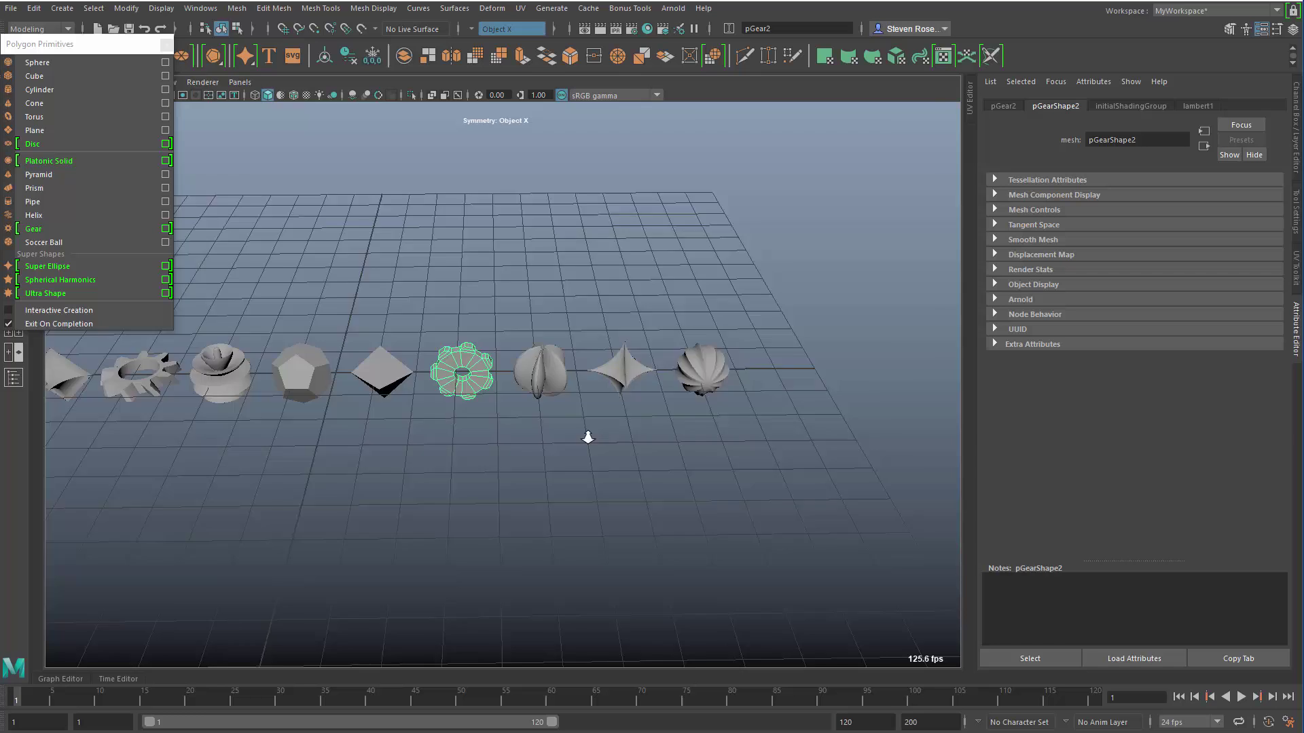
right_click_drag(588, 437, 903, 383, "alt")
left_click_drag(910, 373, 541, 372, "alt")
left_click(435, 365)
left_click_drag(434, 366, 426, 411, "alt")
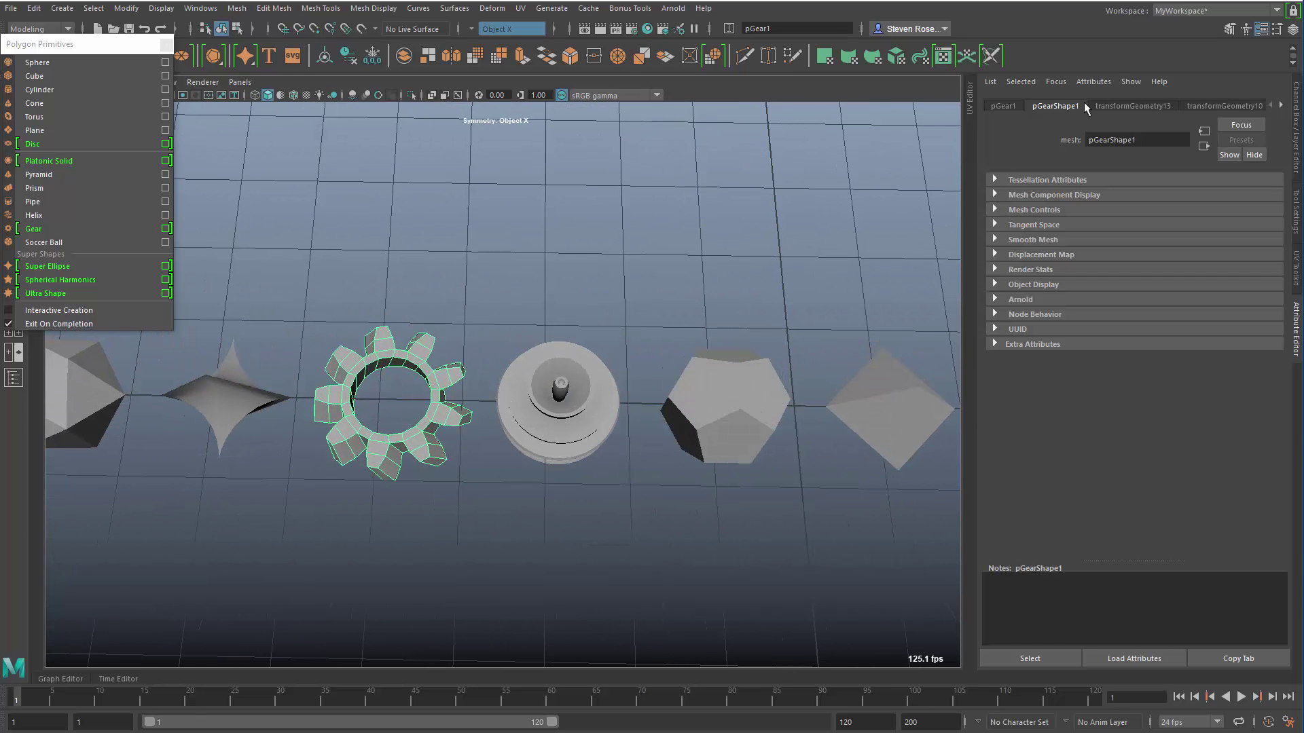
left_click(1281, 105)
left_click(1281, 105)
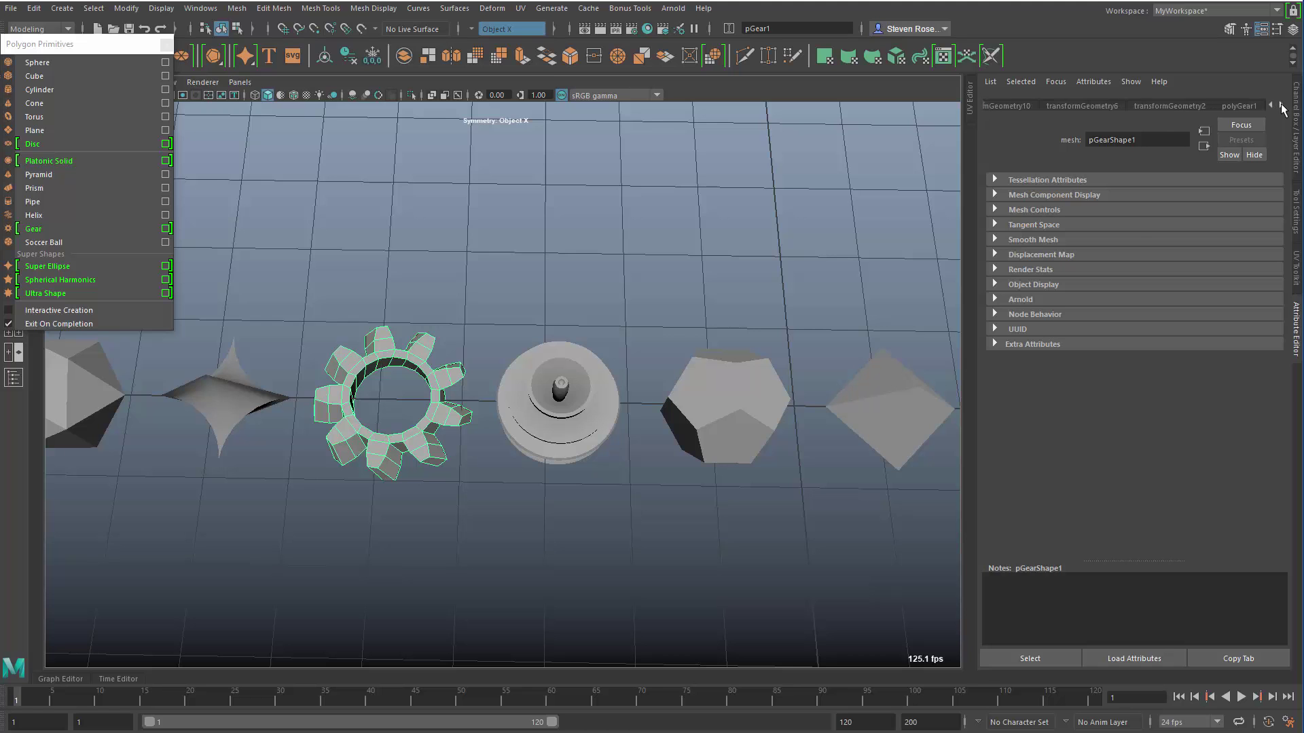
left_click(1281, 104)
left_click(1151, 106)
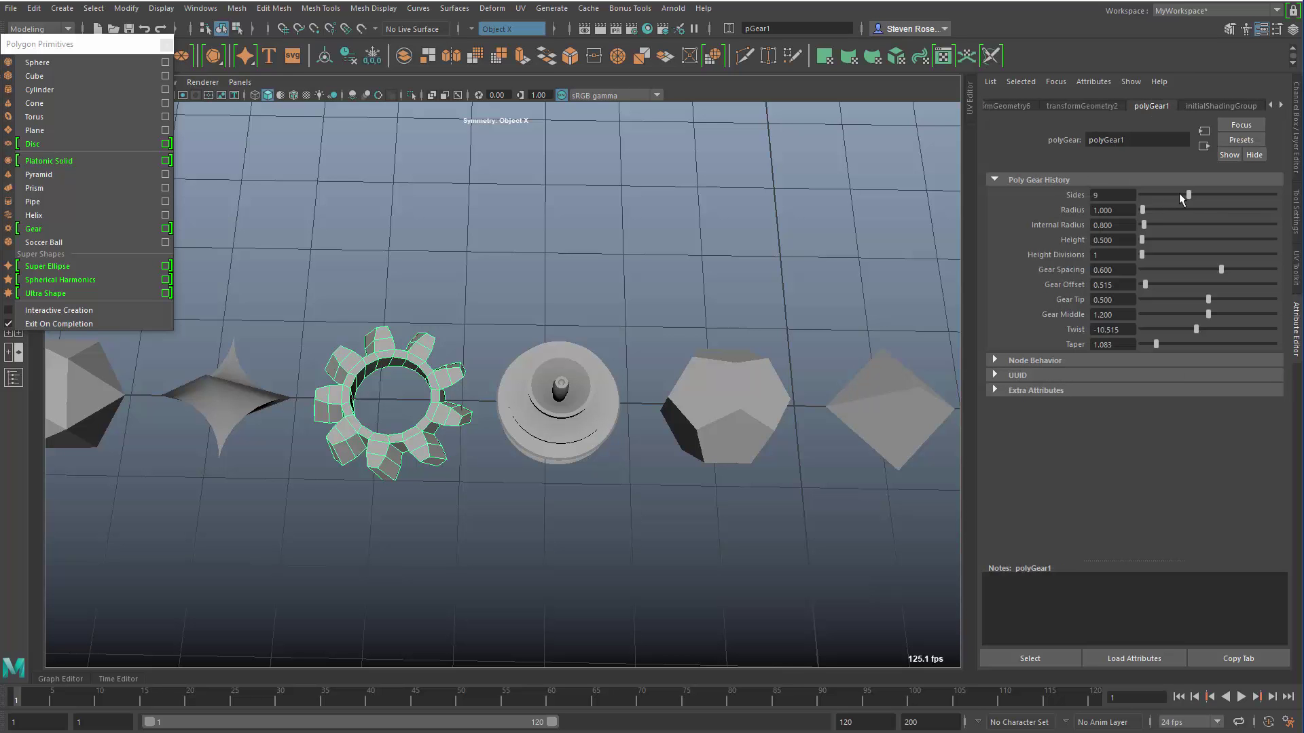
mouse_move(1180, 197)
left_mouse_down()
mouse_move(1225, 197)
mouse_move(1172, 197)
left_mouse_up()
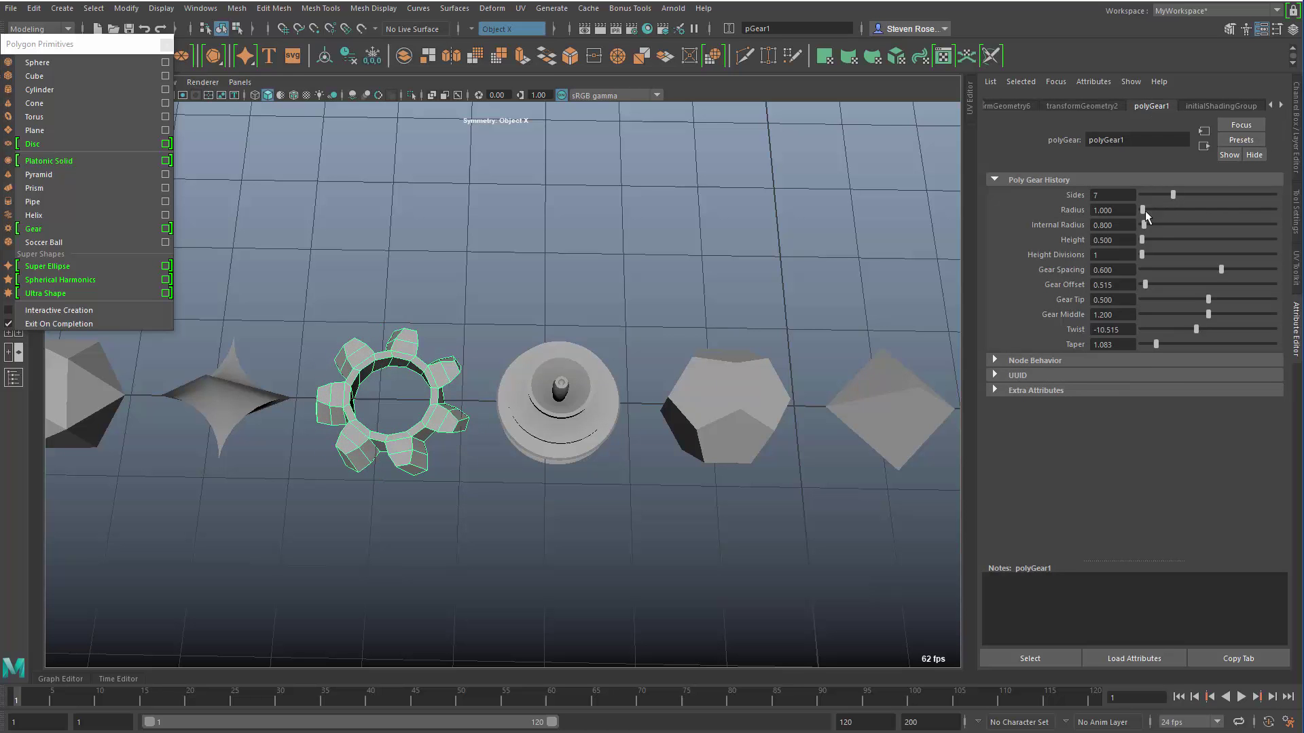
Step: Try a gear height of about 1.03 and a twist of about -24.1
left_click_drag(1144, 240, 1148, 244)
mouse_move(1196, 329)
left_mouse_down()
mouse_move(1168, 328)
mouse_move(1217, 321)
mouse_move(1182, 323)
left_mouse_up()
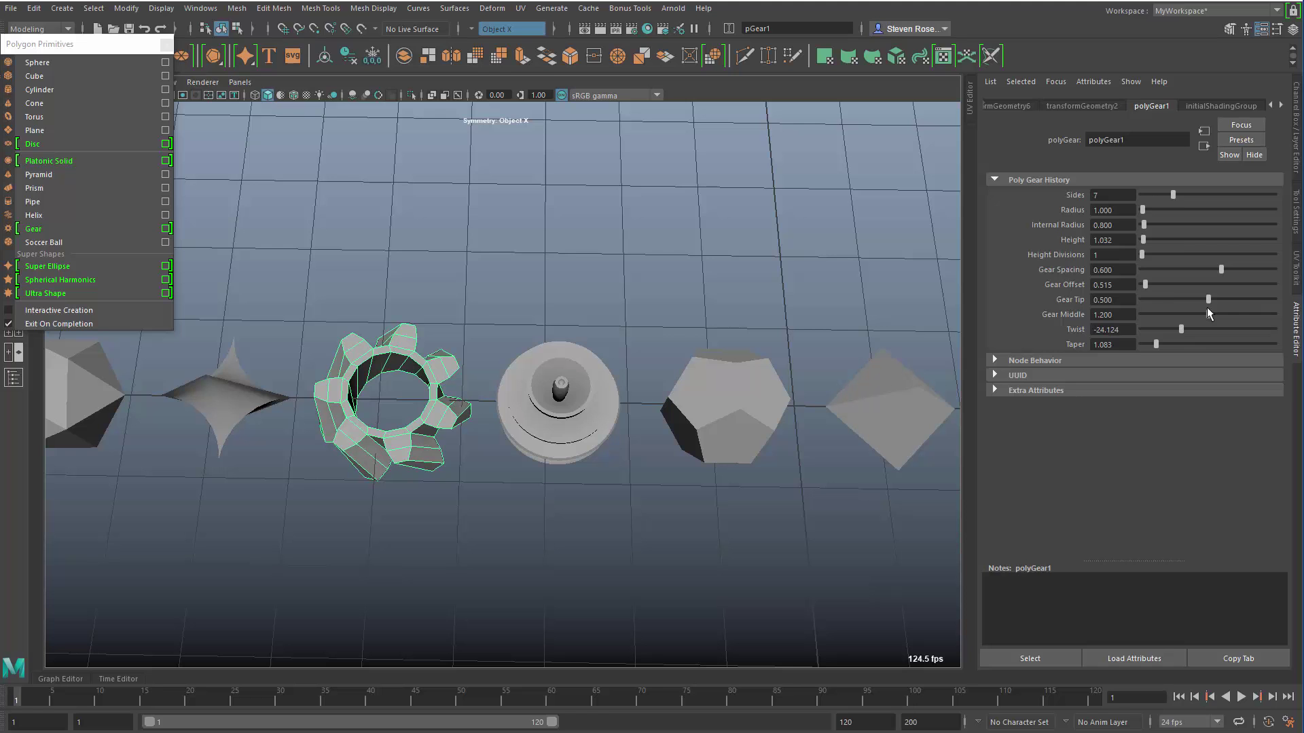
left_click_drag(1146, 282, 1148, 284)
Step: Undo the gear's height and twist changes and close the floating polygon primitives window
key("ctrl+z")
key("ctrl+z")
key("ctrl+z")
key("ctrl+z")
key("ctrl+z")
key("ctrl+z")
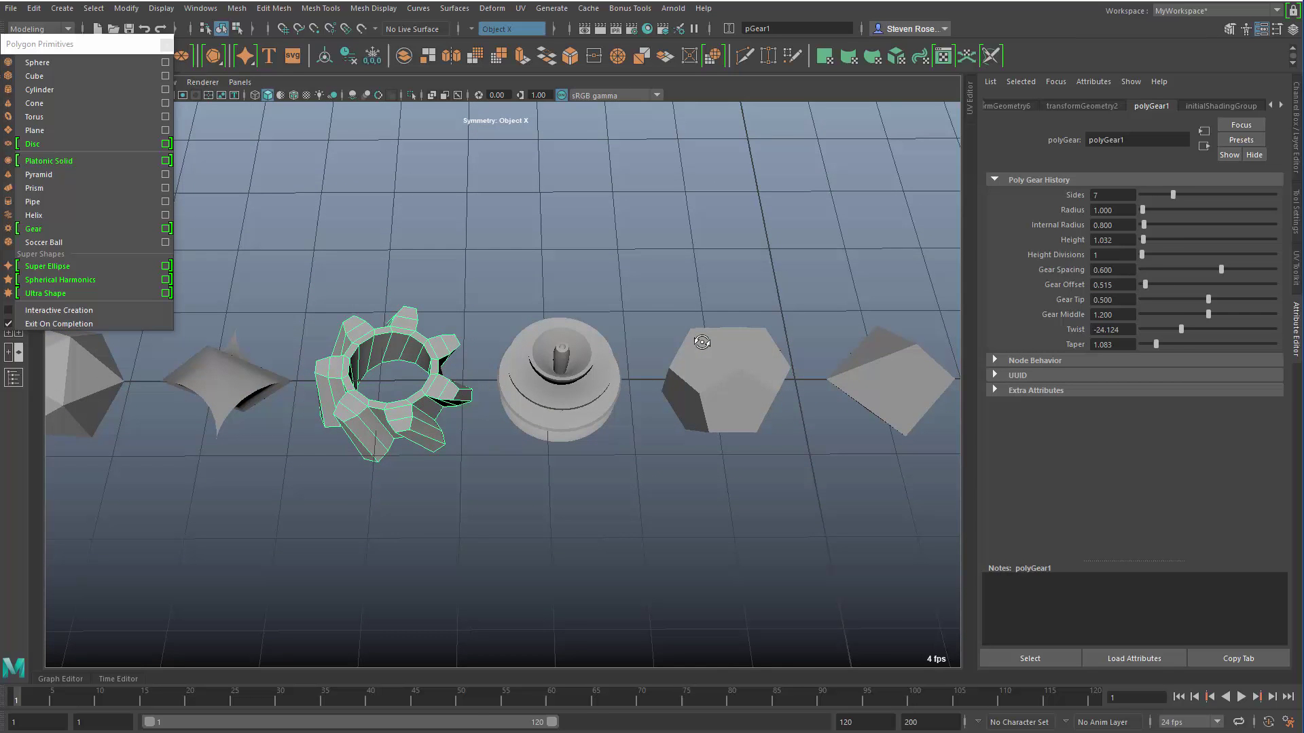
key("ctrl+z")
key("ctrl+z")
key("ctrl+z")
key("ctrl+z")
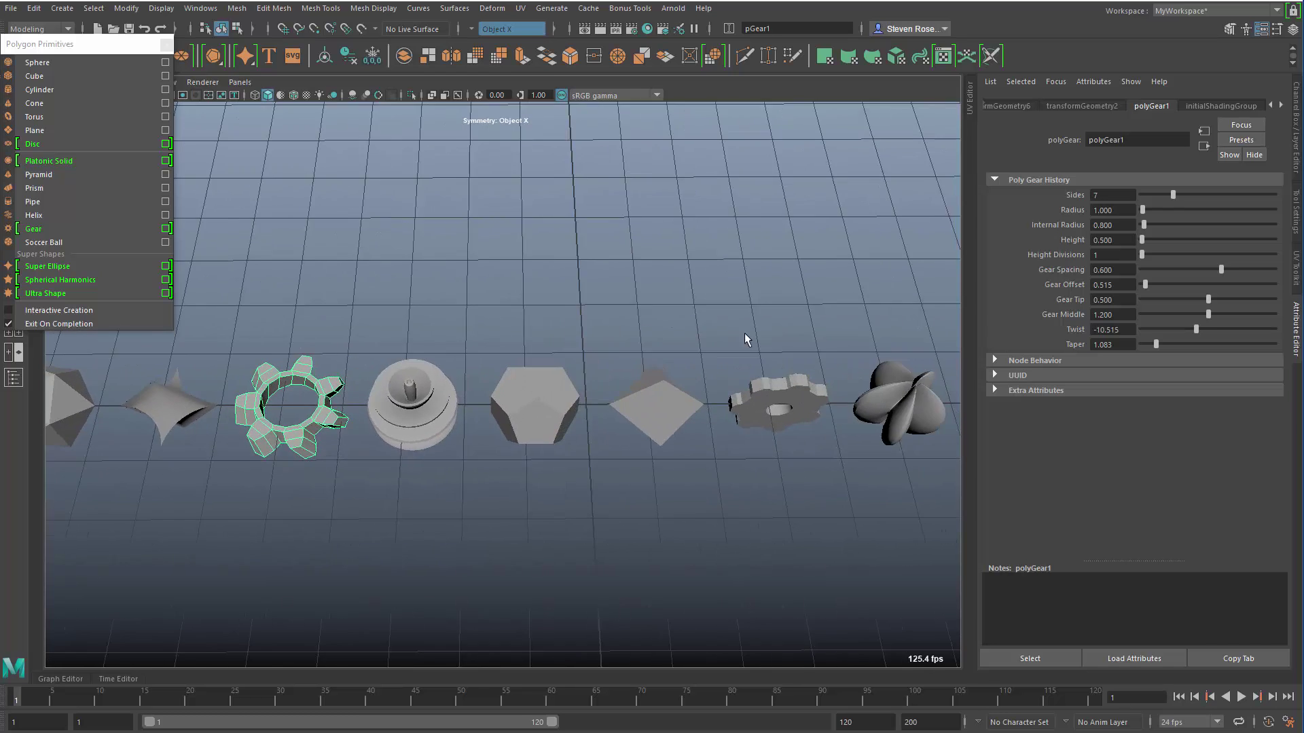
left_click(167, 45)
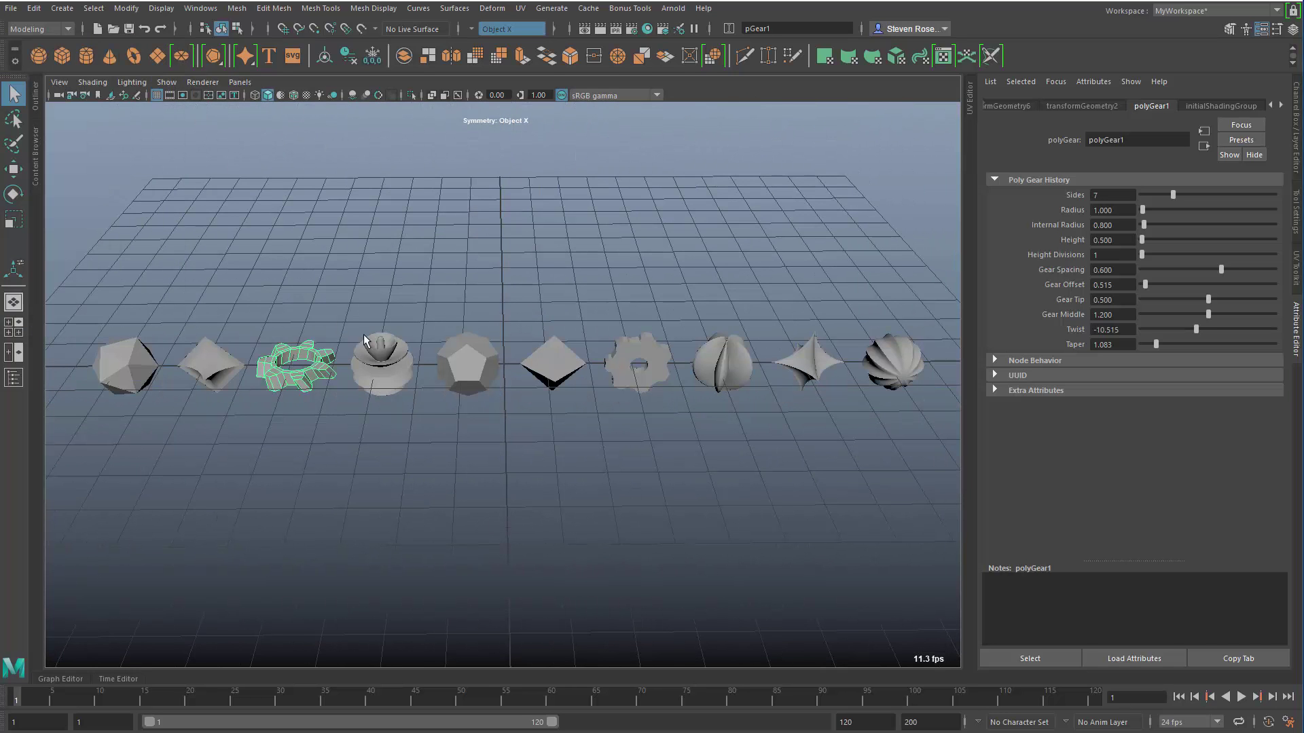
Step: Select all ten shapes and assign a new material to each one with Randomize Material Color enabled
left_click(439, 284)
left_click_drag(112, 265, 882, 428)
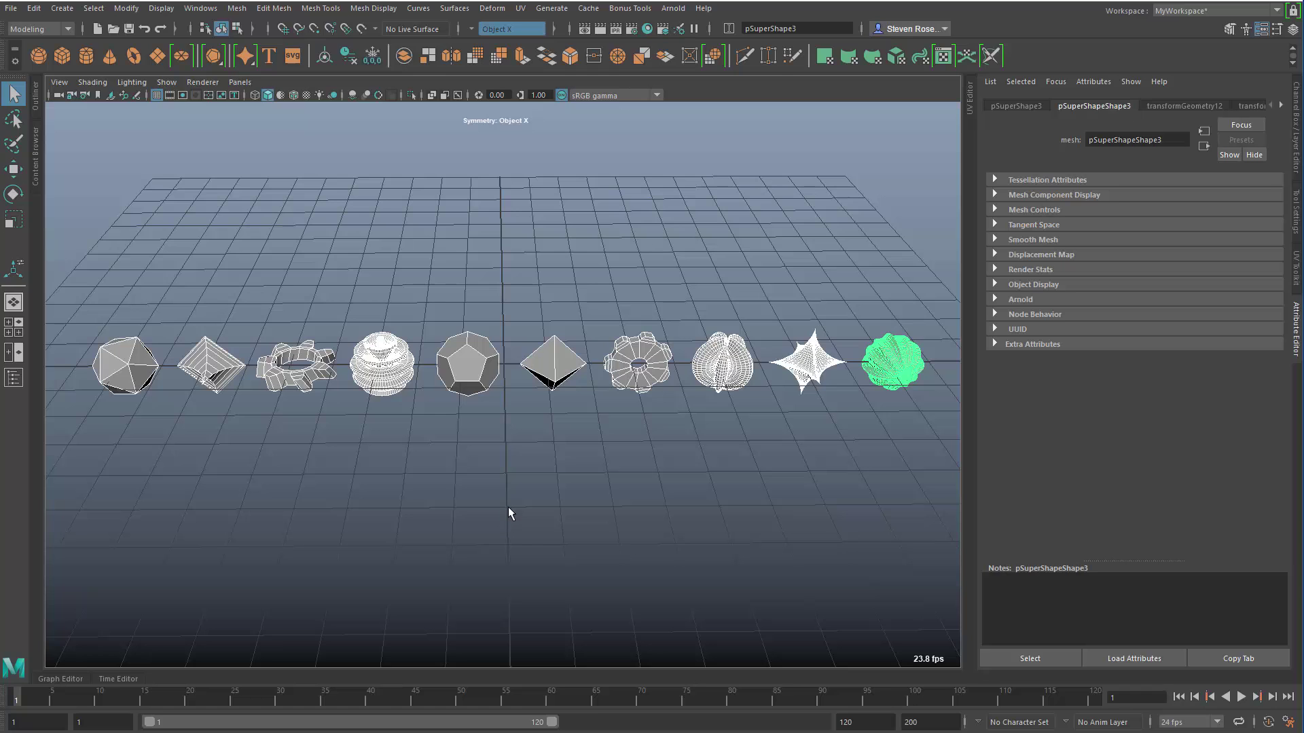
left_click(629, 8)
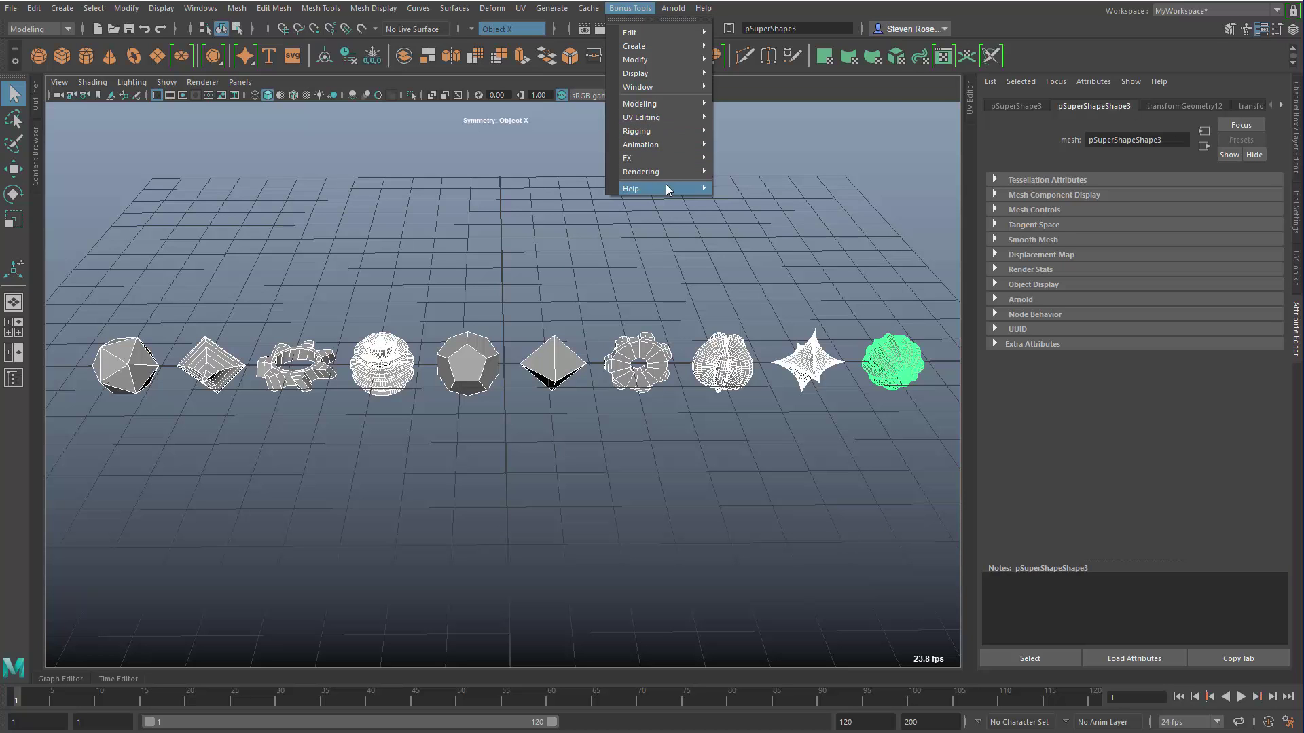
mouse_move(669, 173)
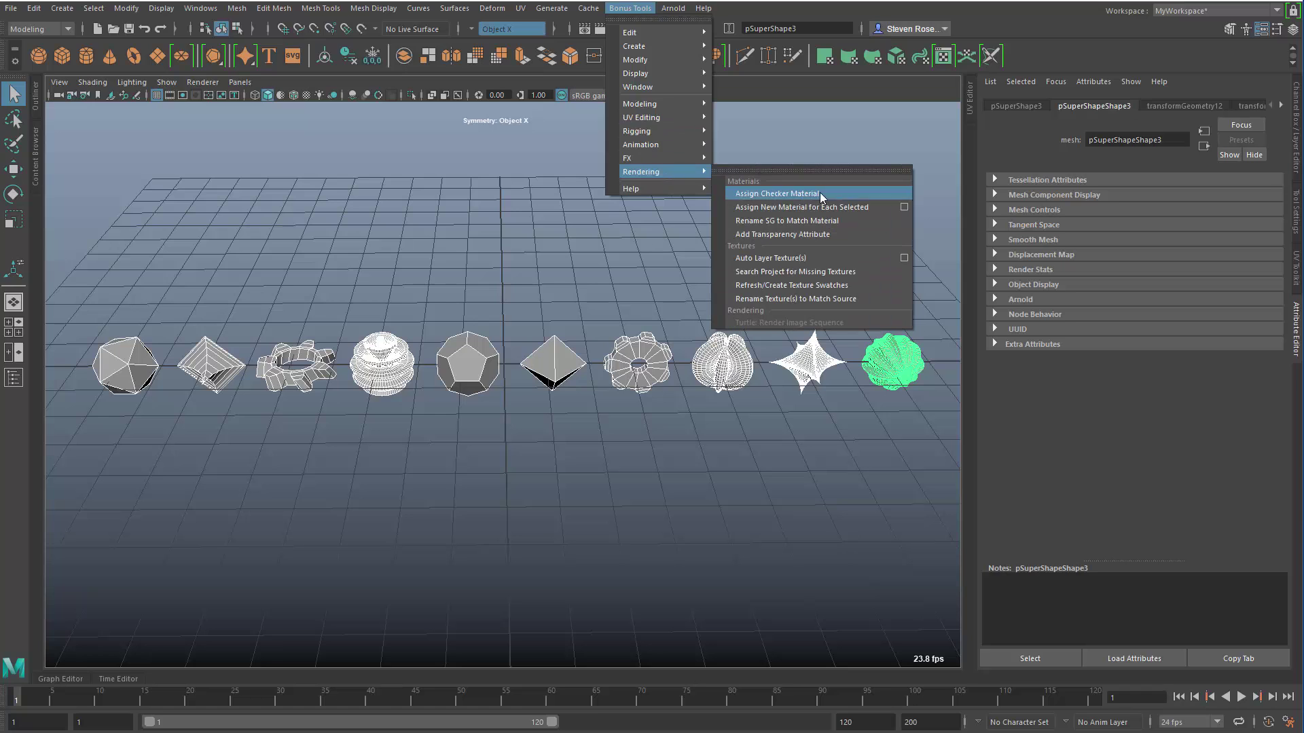
left_click(904, 207)
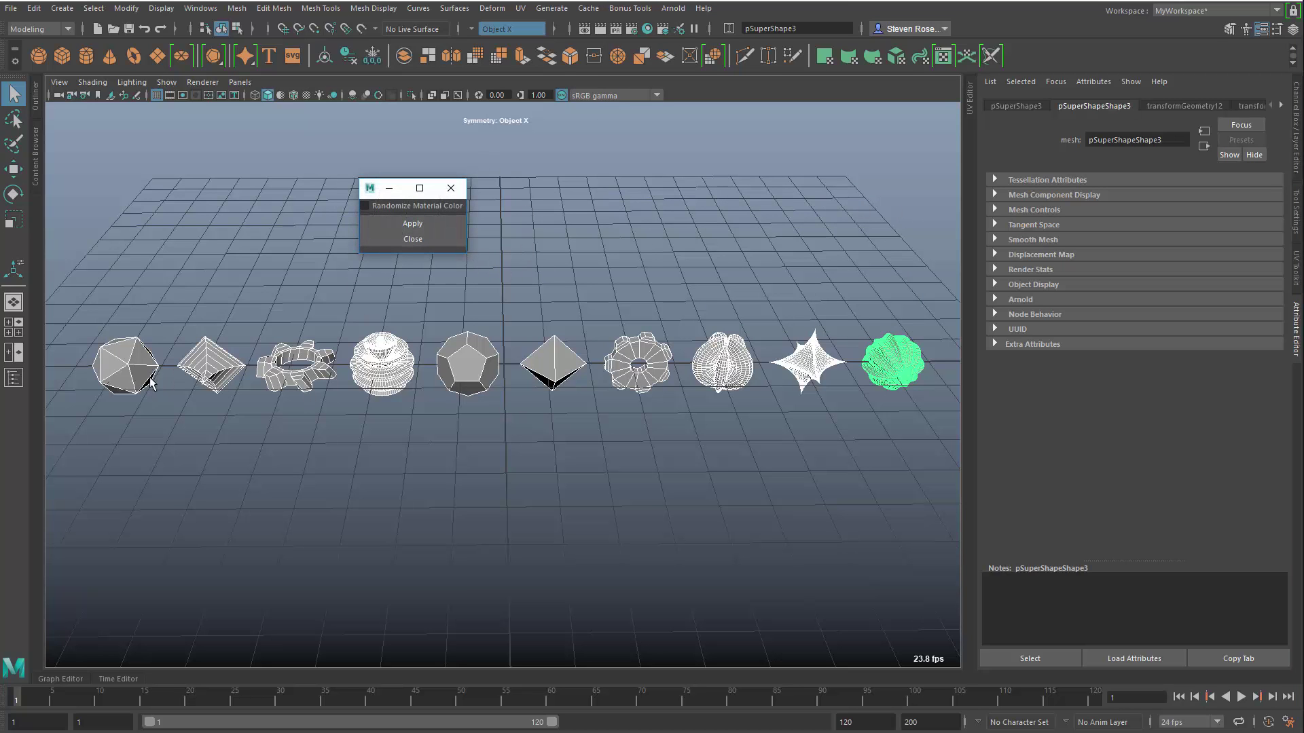
left_click(381, 206)
left_click(415, 224)
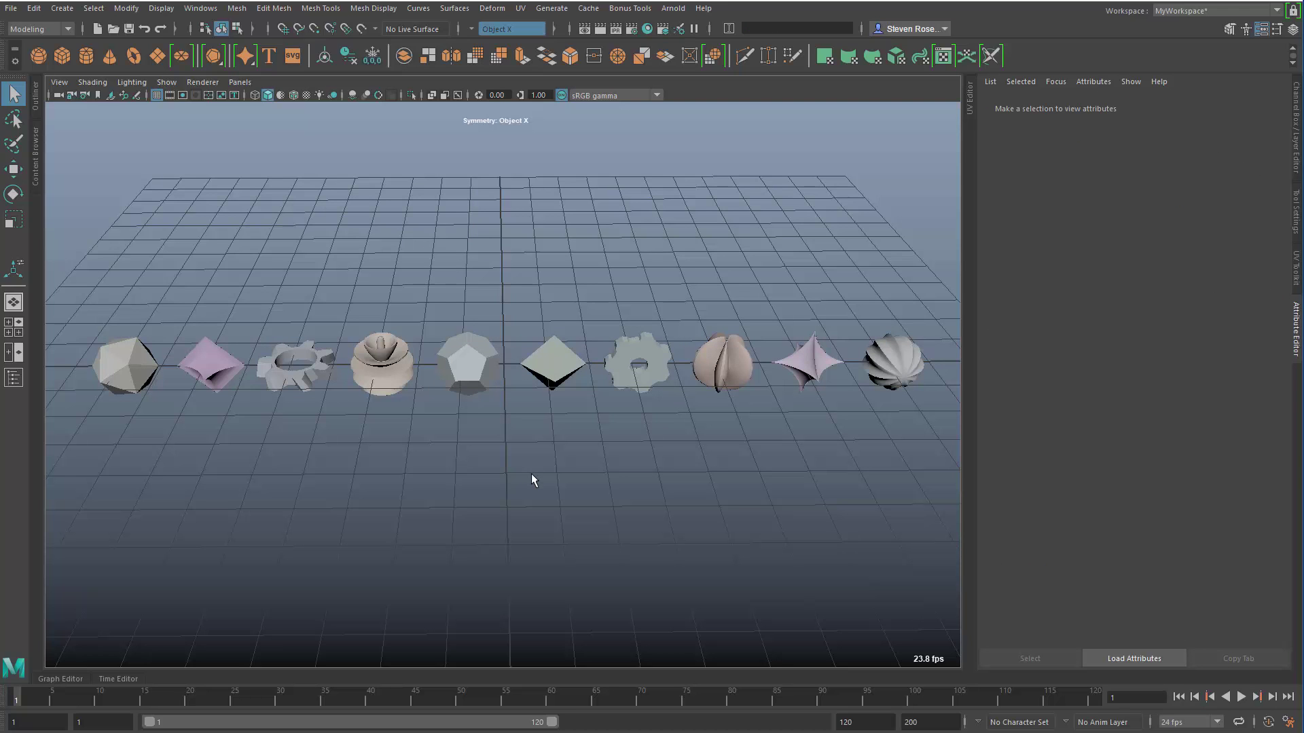
Step: Change the octahedron's Lambert shader color to a pale violet and clear the selection
left_click(549, 370)
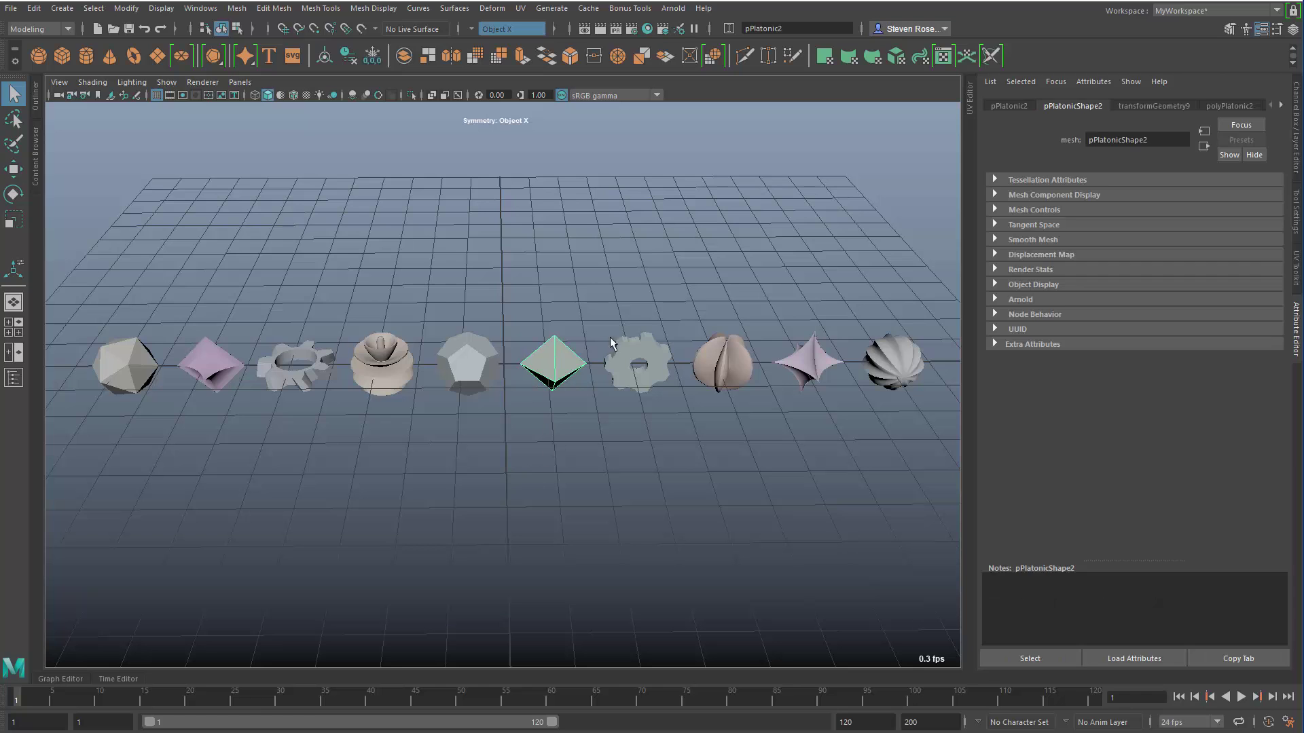
left_click(1280, 106)
left_click(1226, 106)
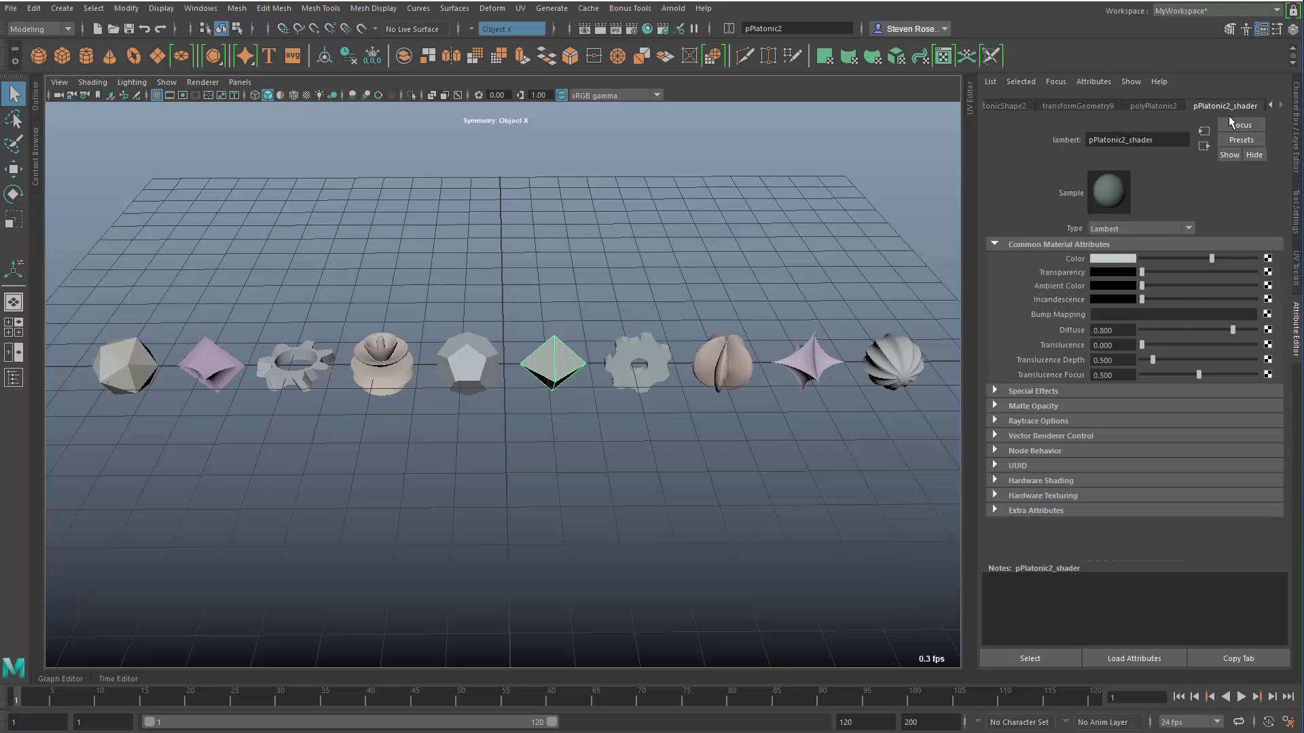
left_click(1122, 257)
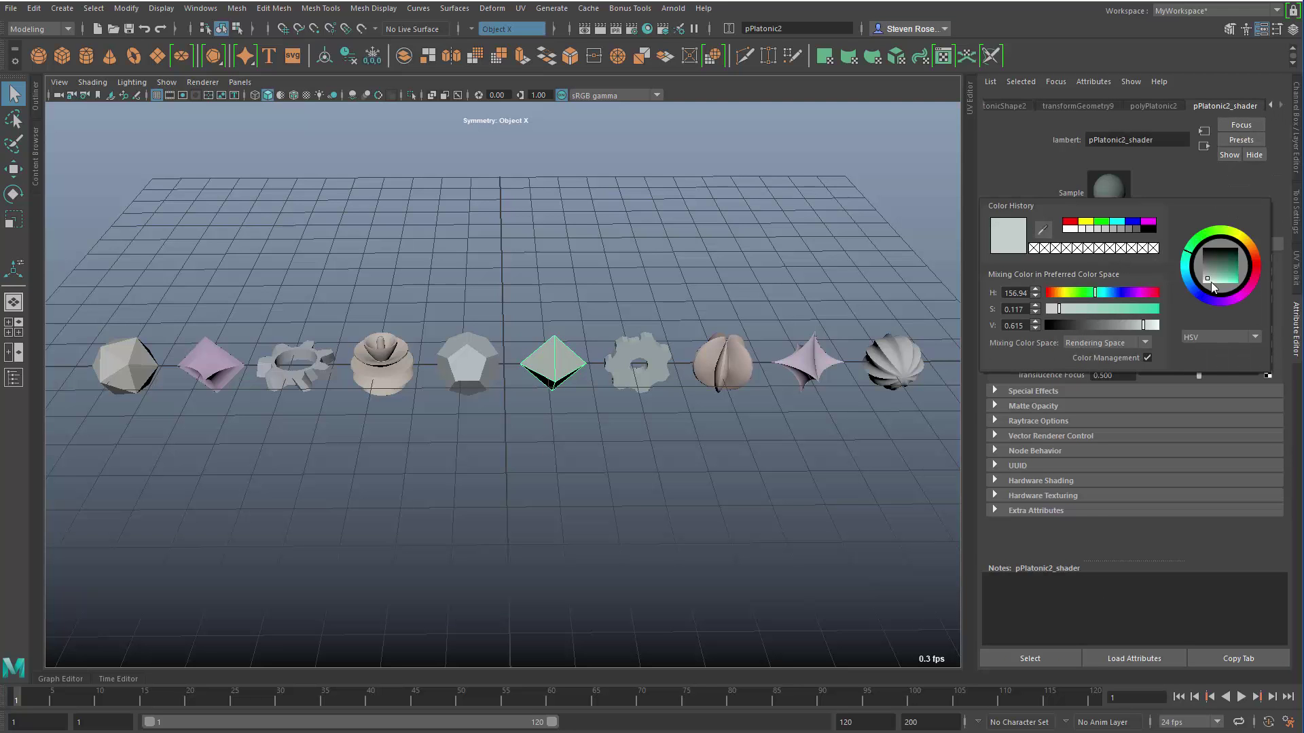
mouse_move(1203, 282)
left_mouse_down()
mouse_move(1197, 294)
mouse_move(1192, 275)
mouse_move(1221, 303)
mouse_move(1201, 299)
mouse_move(1222, 299)
mouse_move(1266, 261)
mouse_move(1190, 253)
mouse_move(1208, 297)
left_mouse_up()
left_click(643, 404)
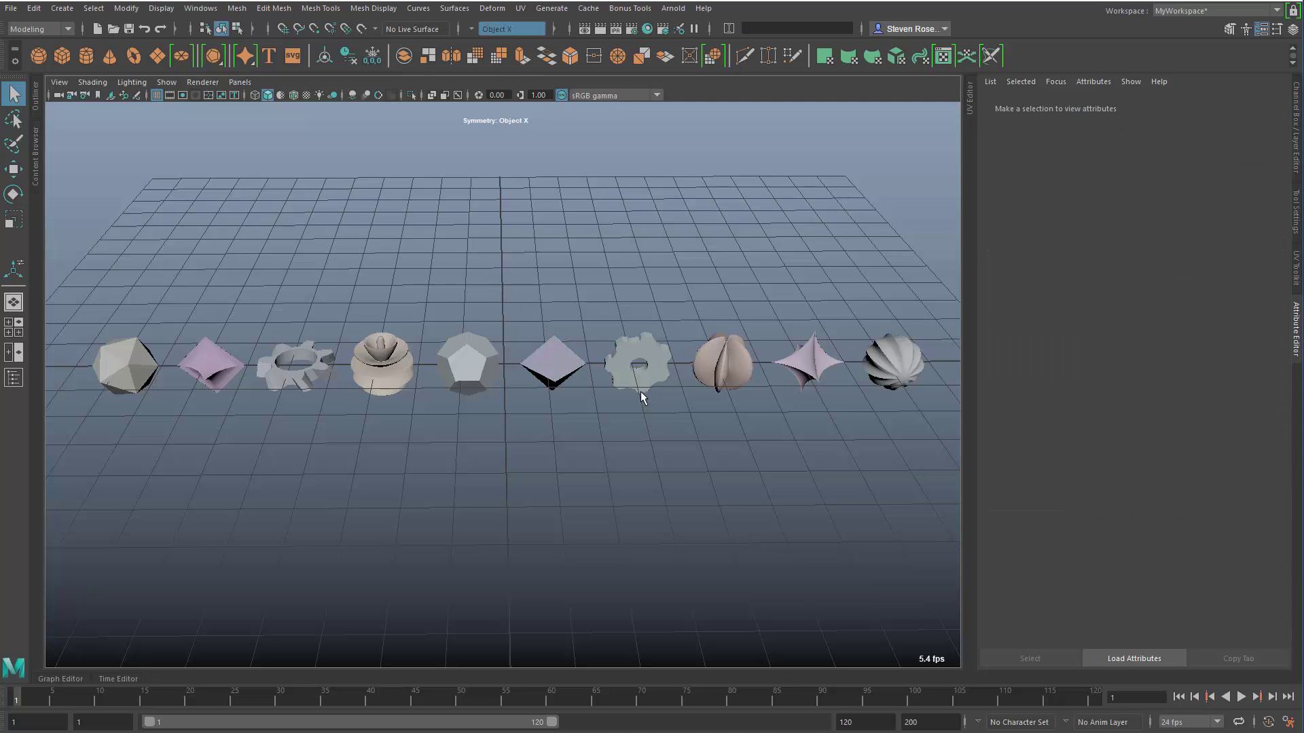
Step: Show the Channel Box and select all ten shapes in the row together
left_click_drag(643, 405, 628, 374, "alt")
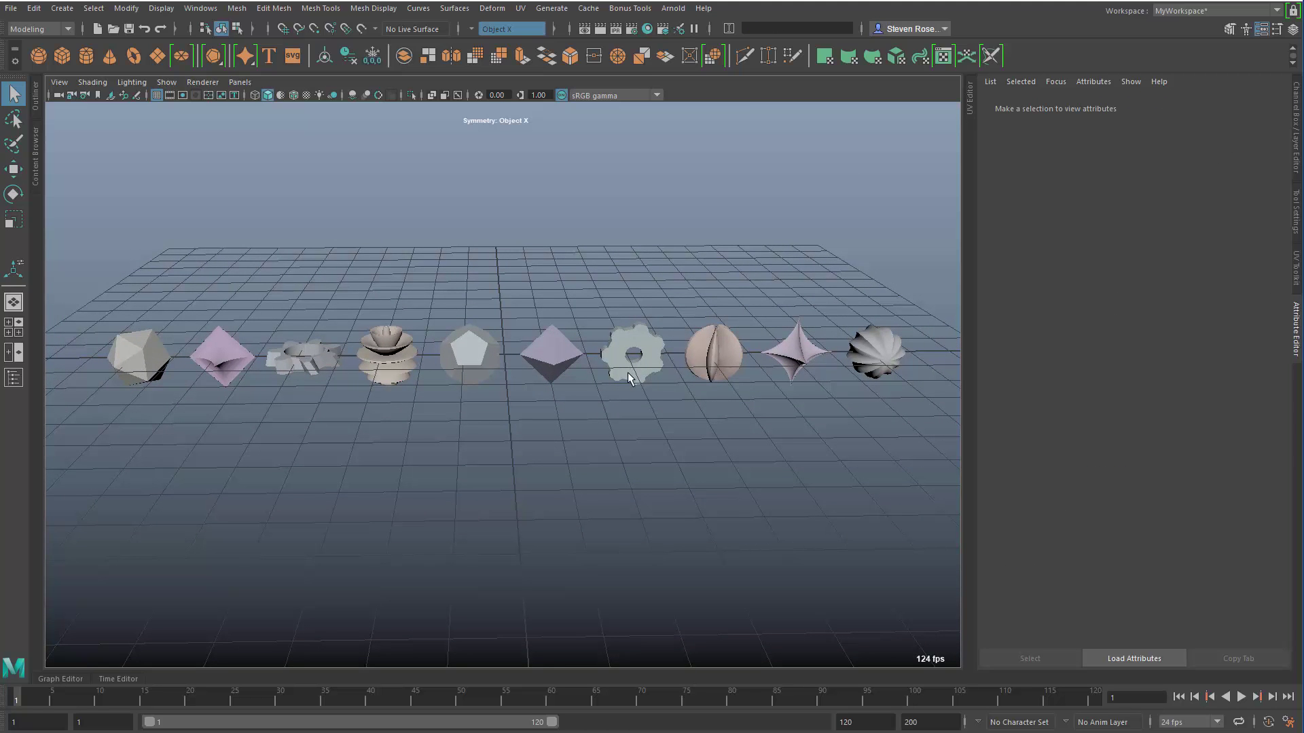
left_click(1296, 128)
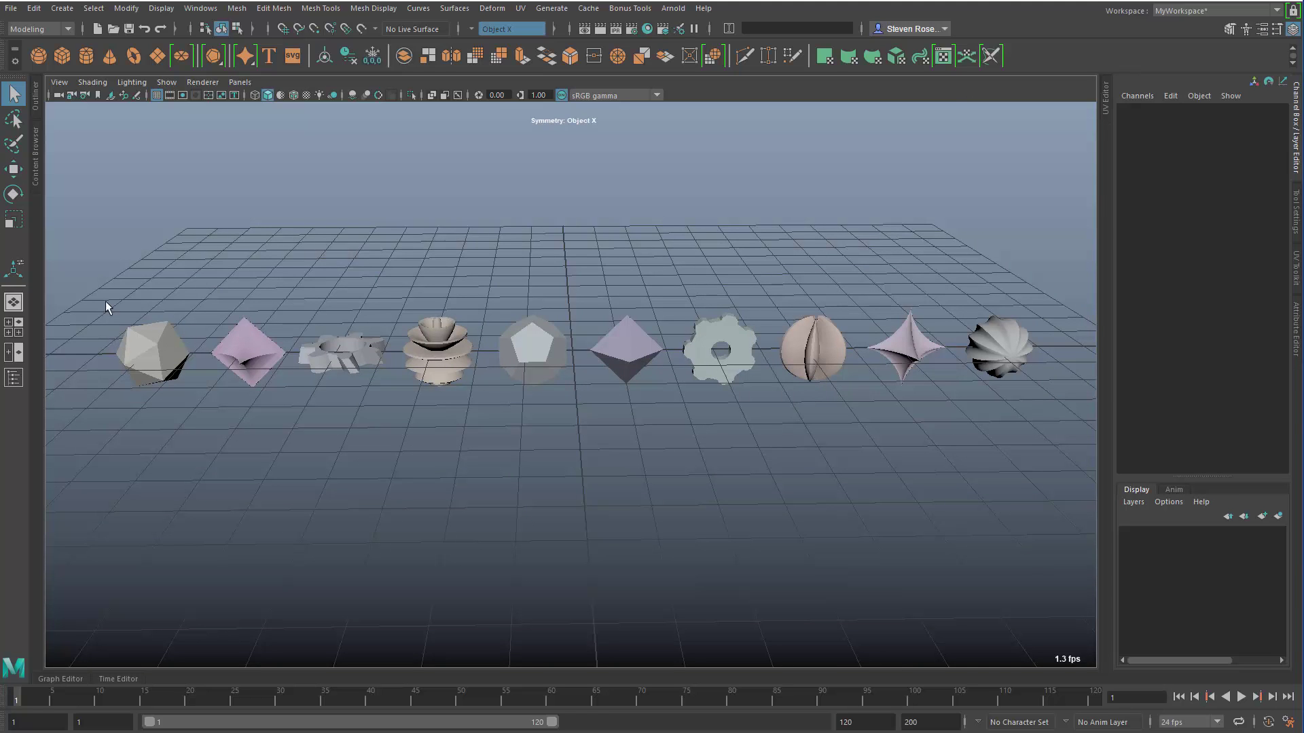
left_click_drag(104, 303, 1074, 434)
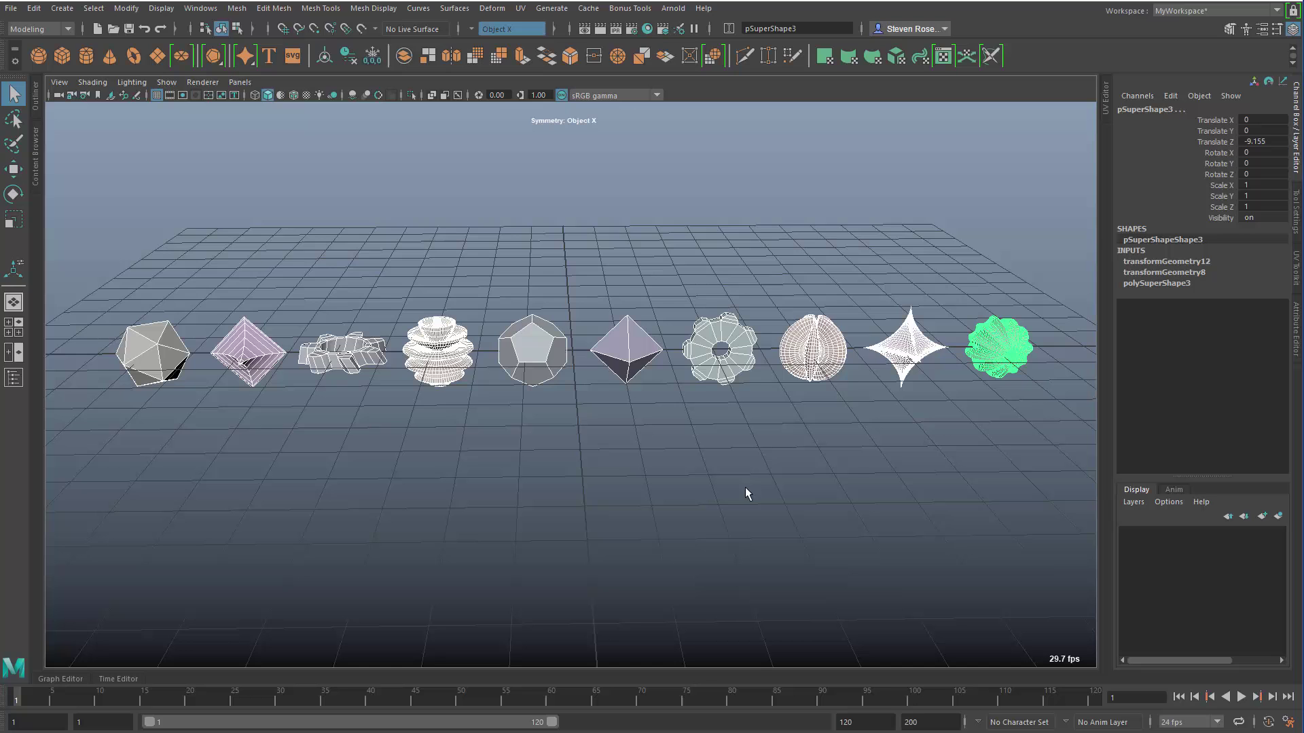
left_click_drag(740, 493, 700, 499, "alt")
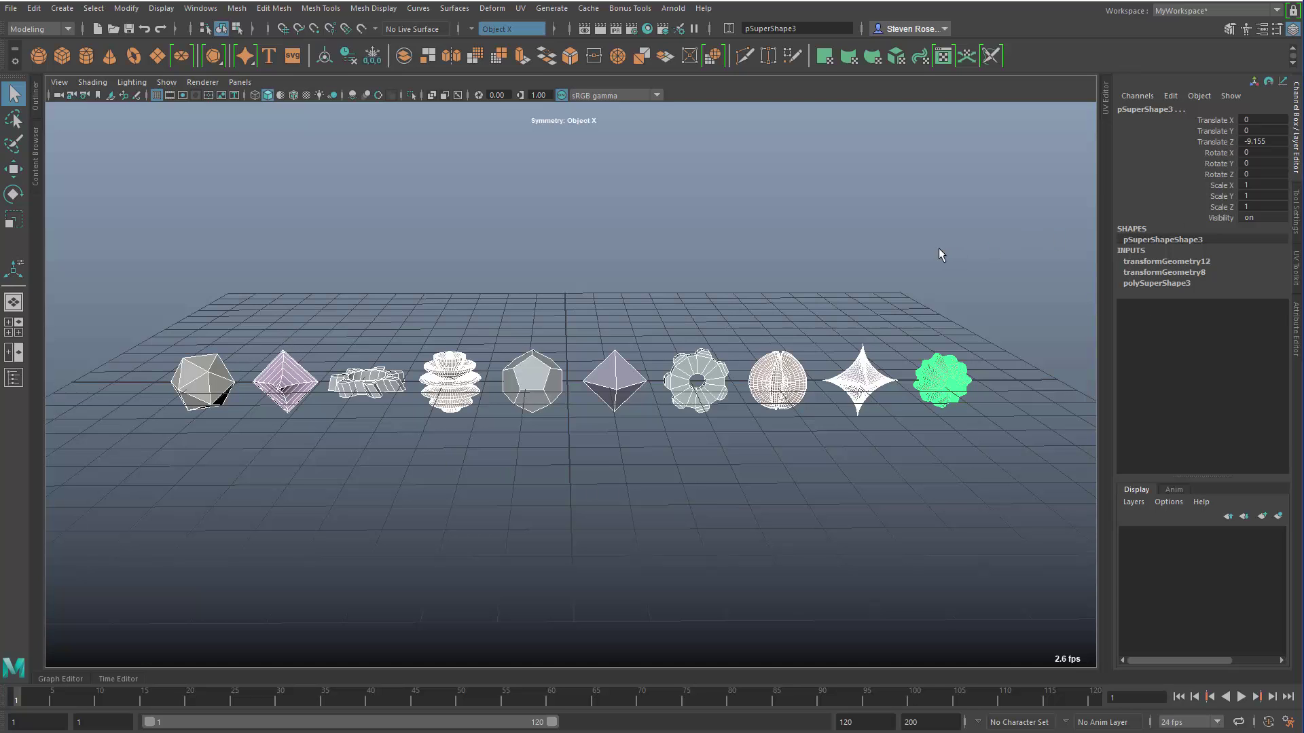
Step: Try a linear dash-script expression on Translate Y for the box-selected shapes
left_click(1217, 131)
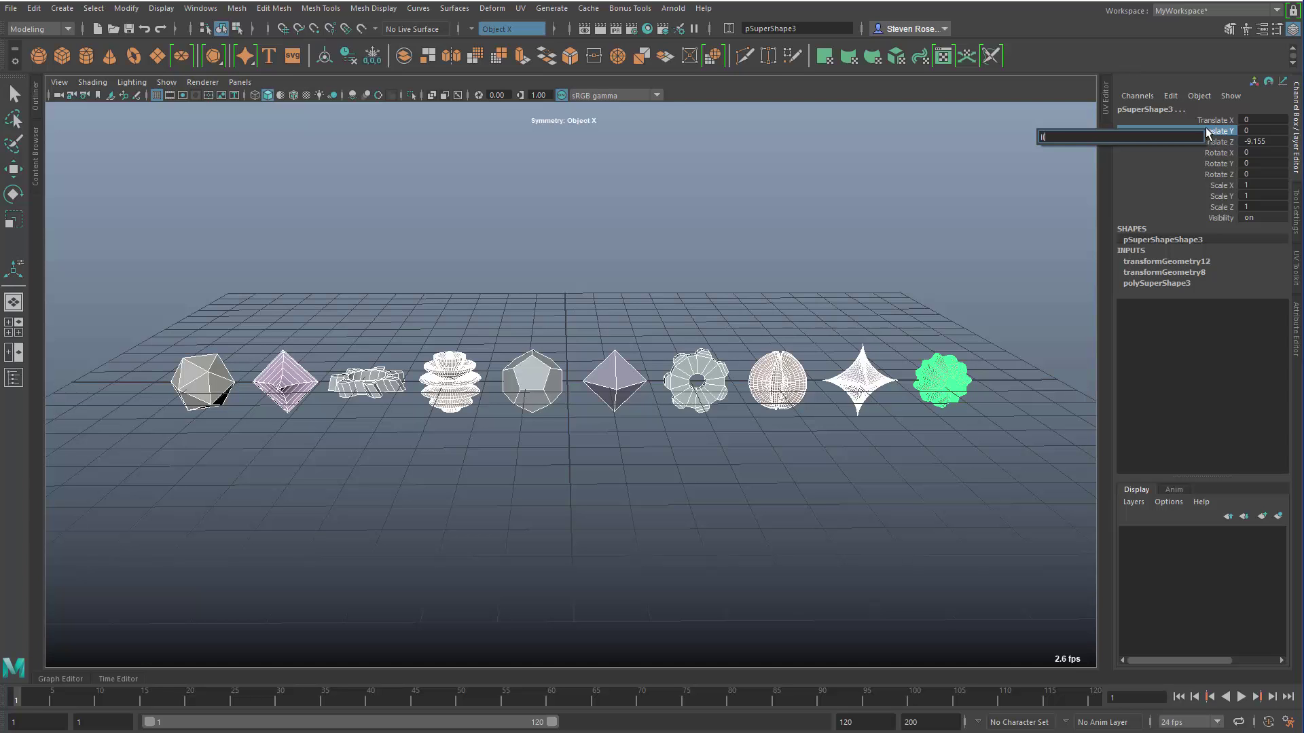
type("0)")
key("Return")
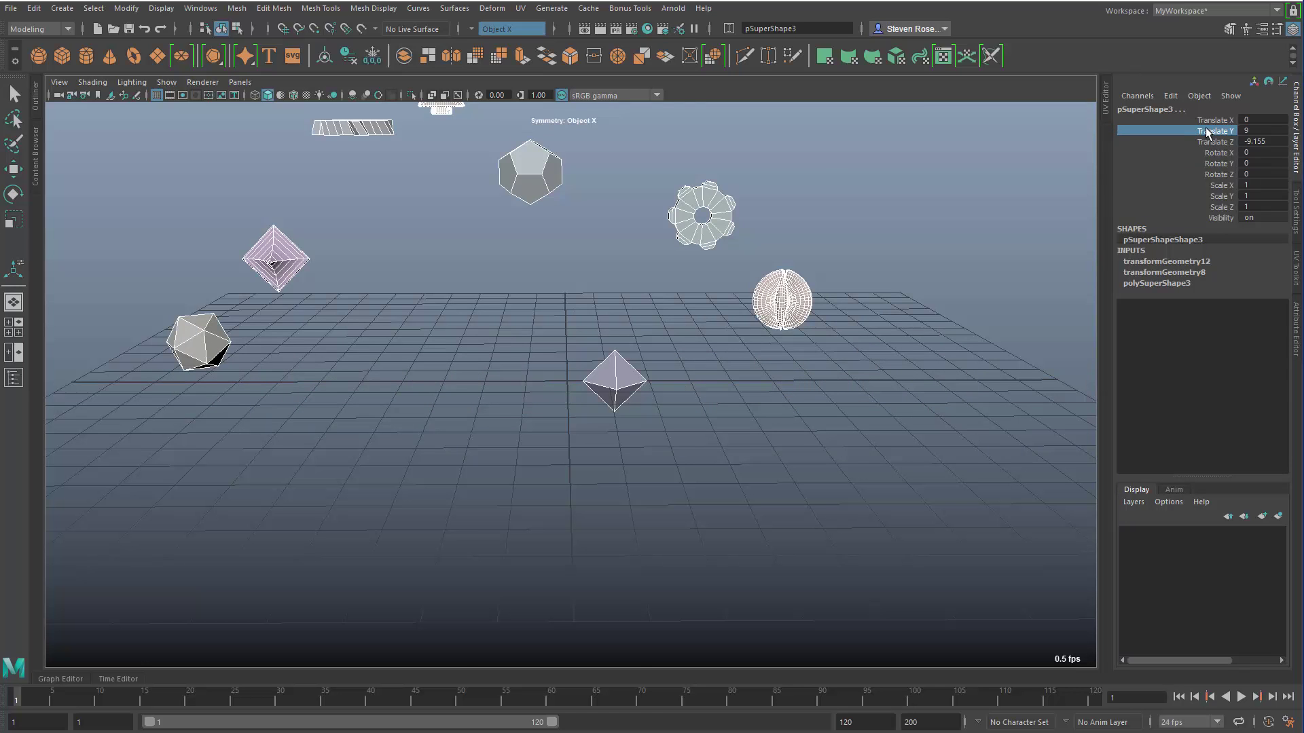
key("a")
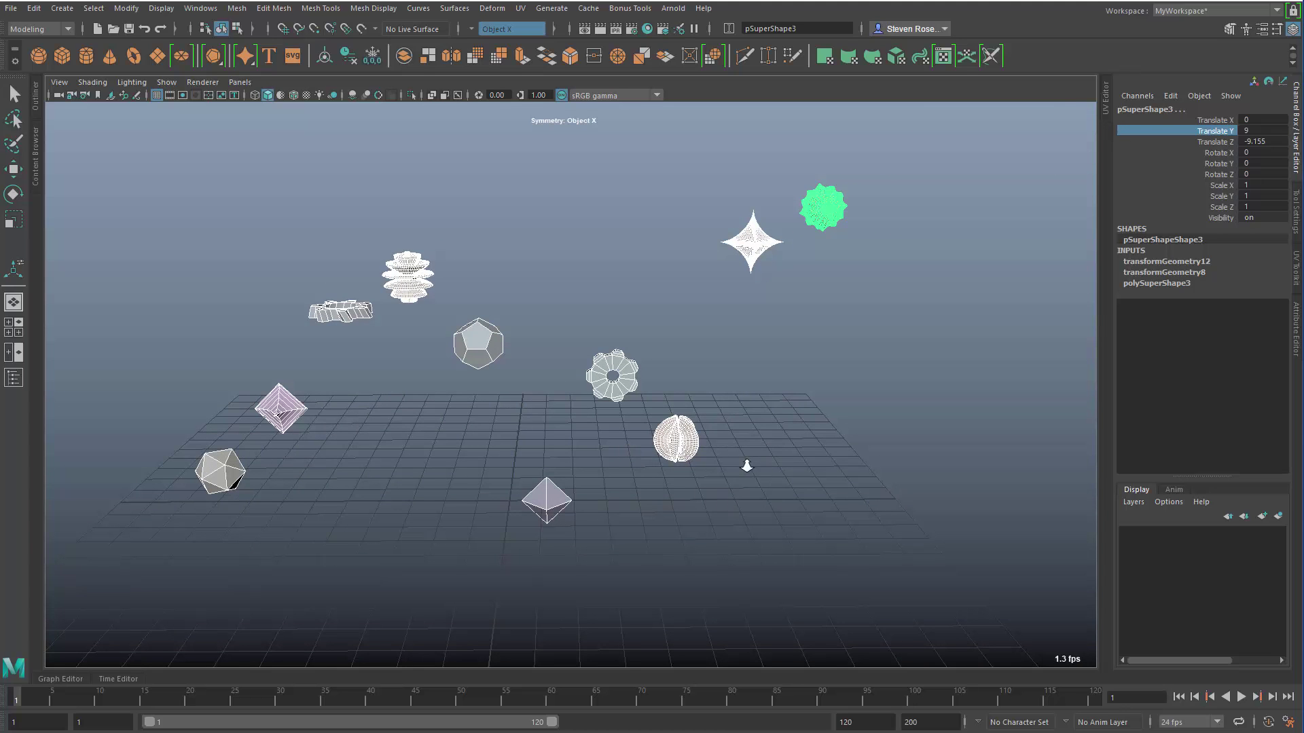
scroll(728, 445, "down", 1)
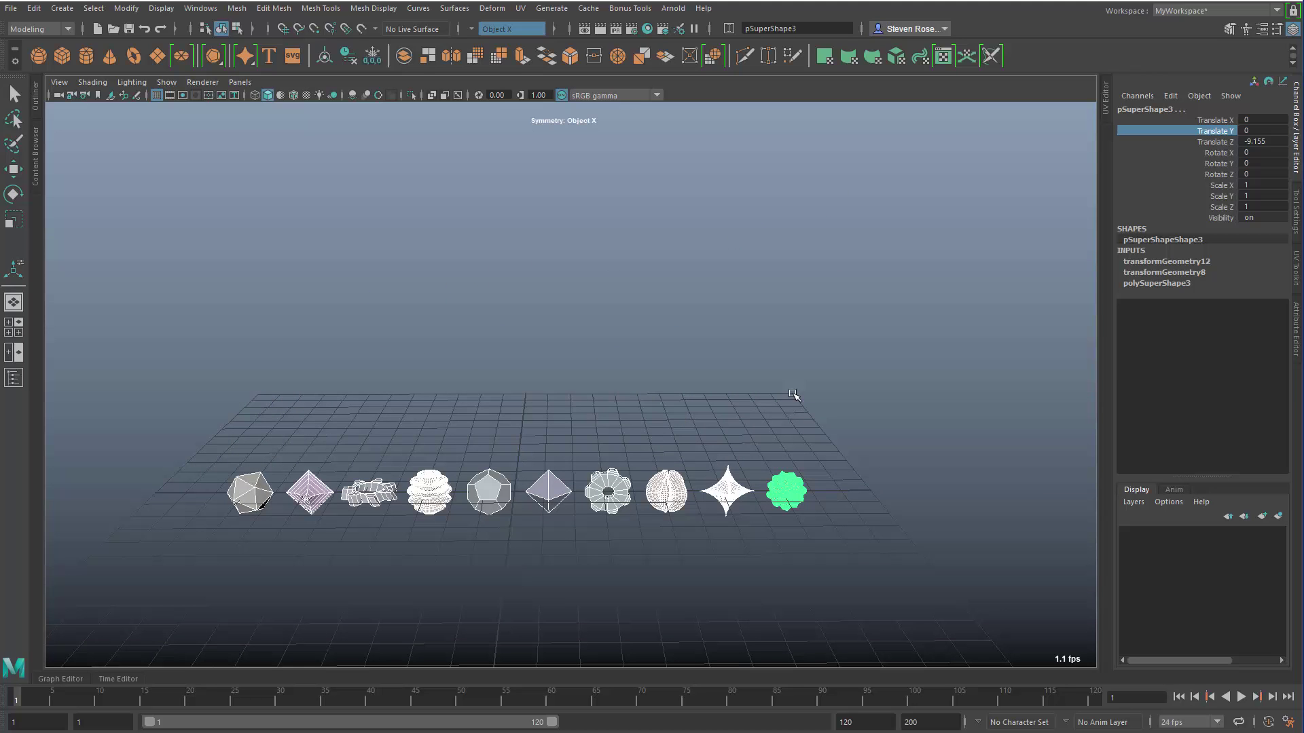
Step: Clear the selection and reselect the ten shapes one by one in row order, from the icosahedron to the twisted super shape
key("5")
left_click(248, 355)
left_click(254, 496)
left_click(372, 502)
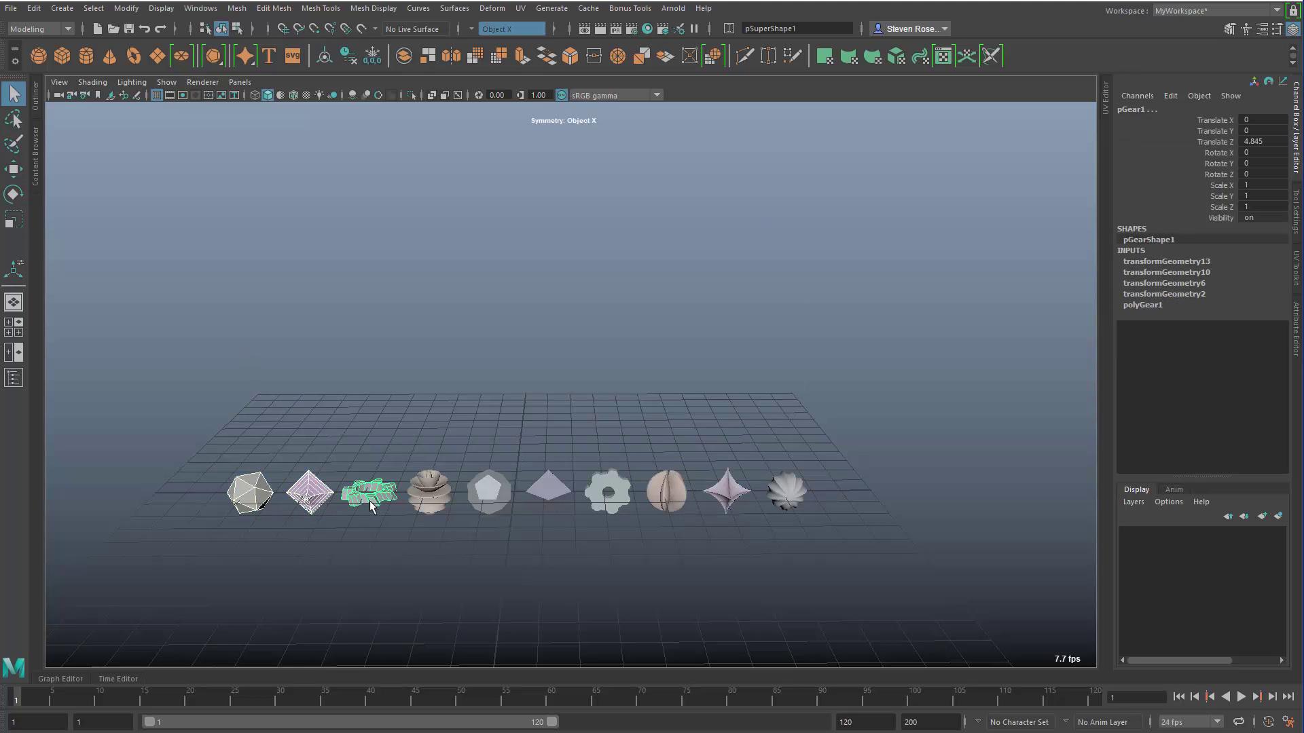
left_click(430, 494)
left_click(489, 495)
left_click(548, 491)
left_click(611, 496)
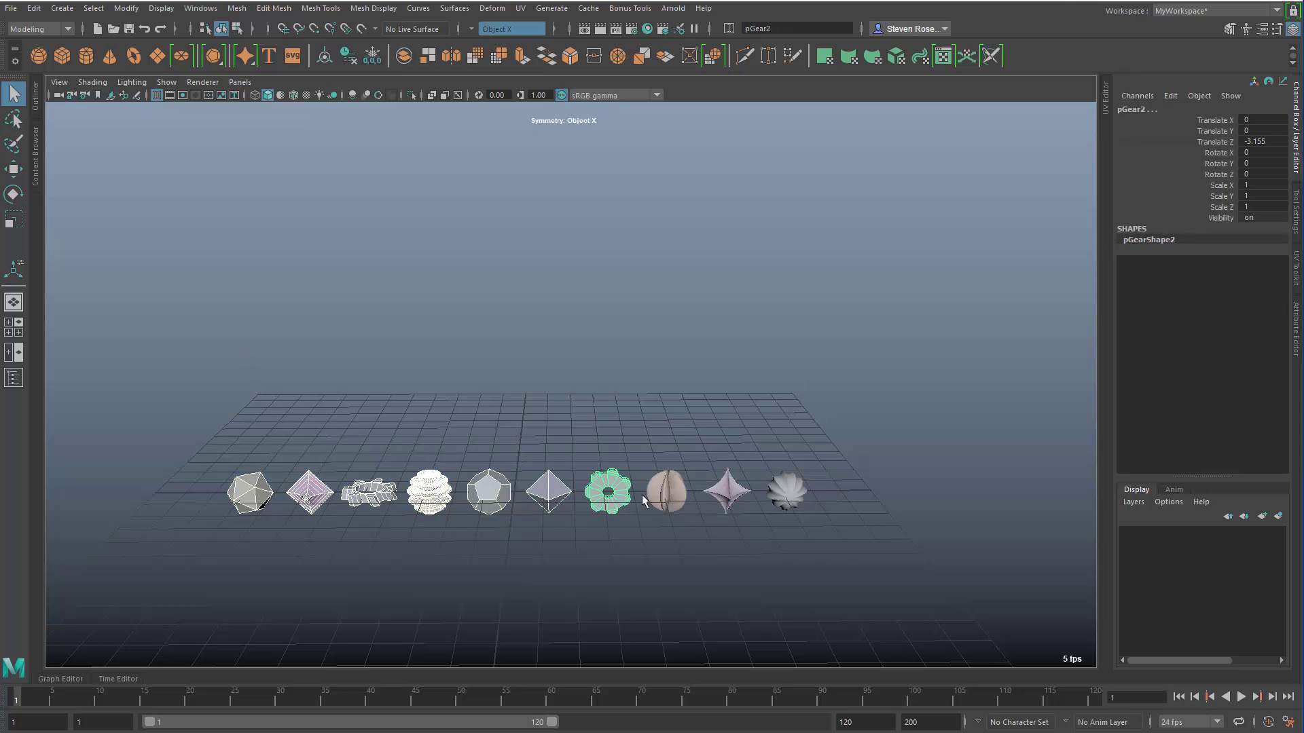
left_click(666, 494)
left_click(730, 497)
left_click(783, 489)
key("4")
middle_click_drag(782, 489, 896, 373, "alt")
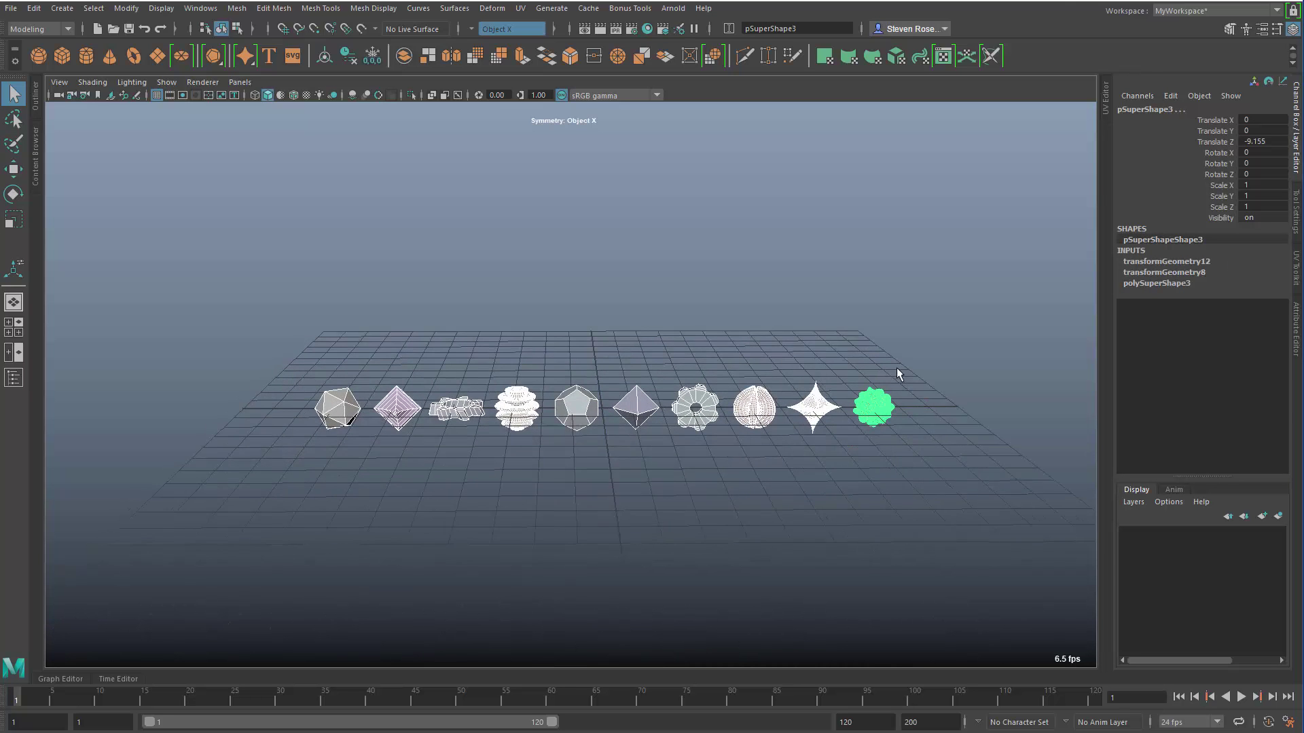
Step: Try a linear dash-script expression ending at 10 on Translate Y for the ordered selection, and undo it
left_click(1217, 119)
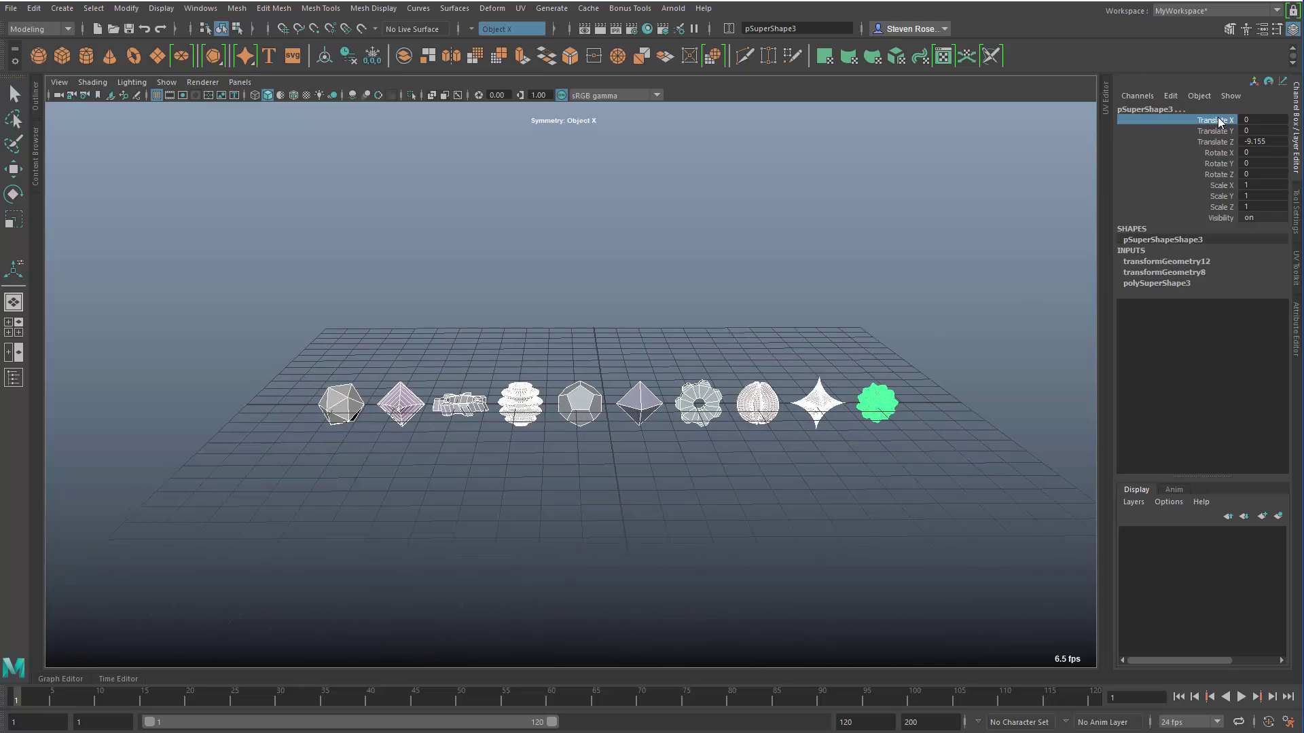
left_click(1217, 120)
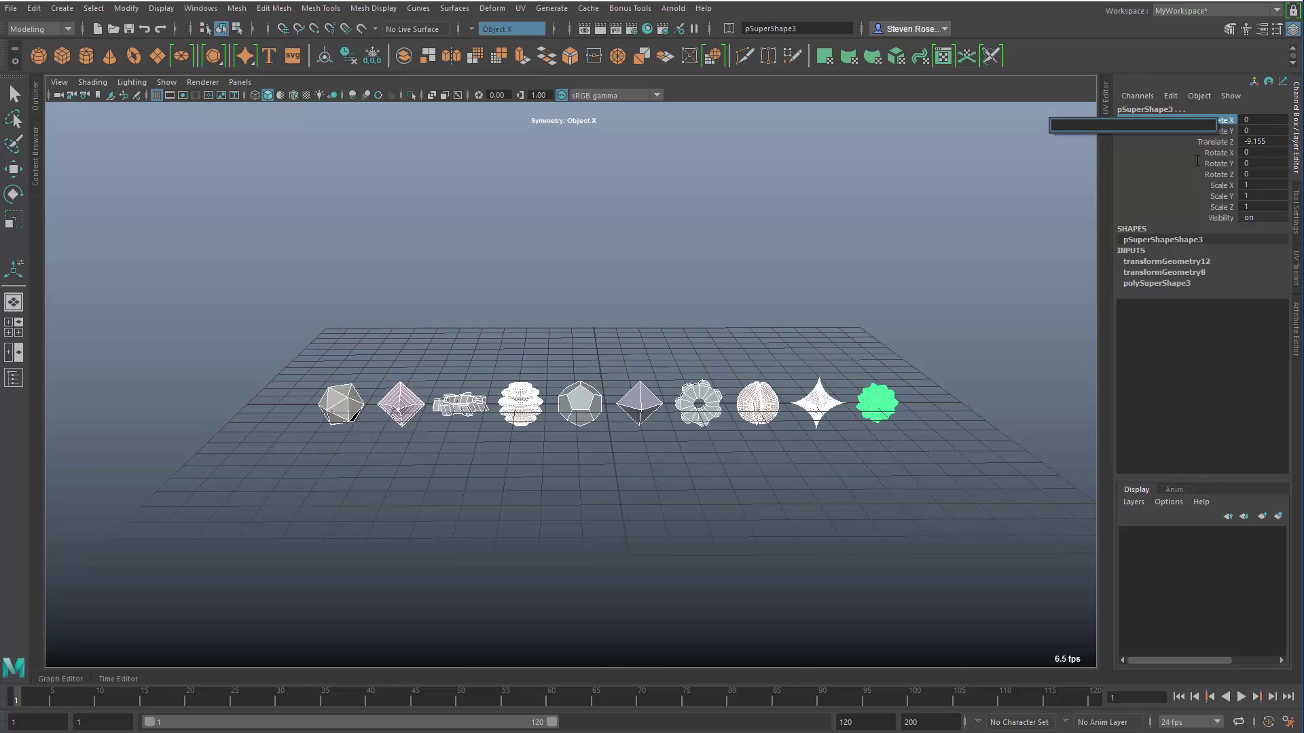
left_click(1215, 131)
left_click(1215, 135)
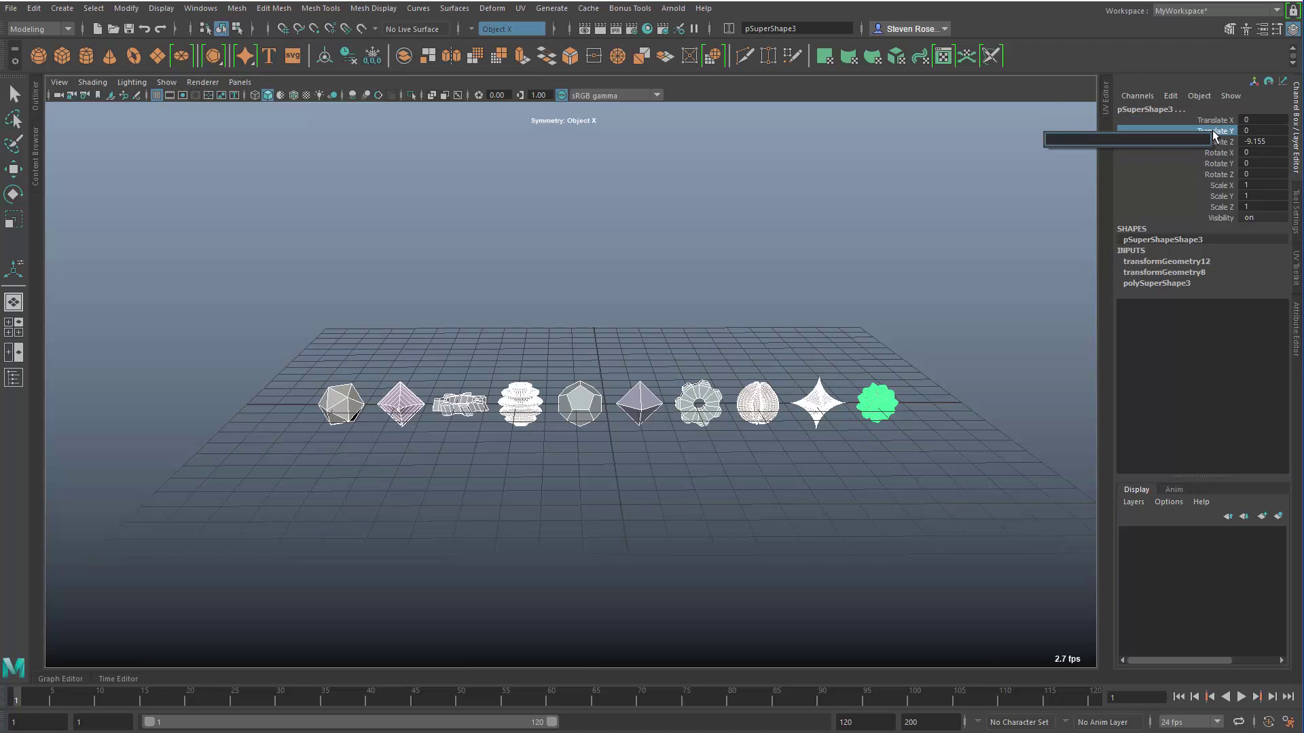
type("10)")
key("Return")
left_click_drag(689, 437, 611, 448, "alt")
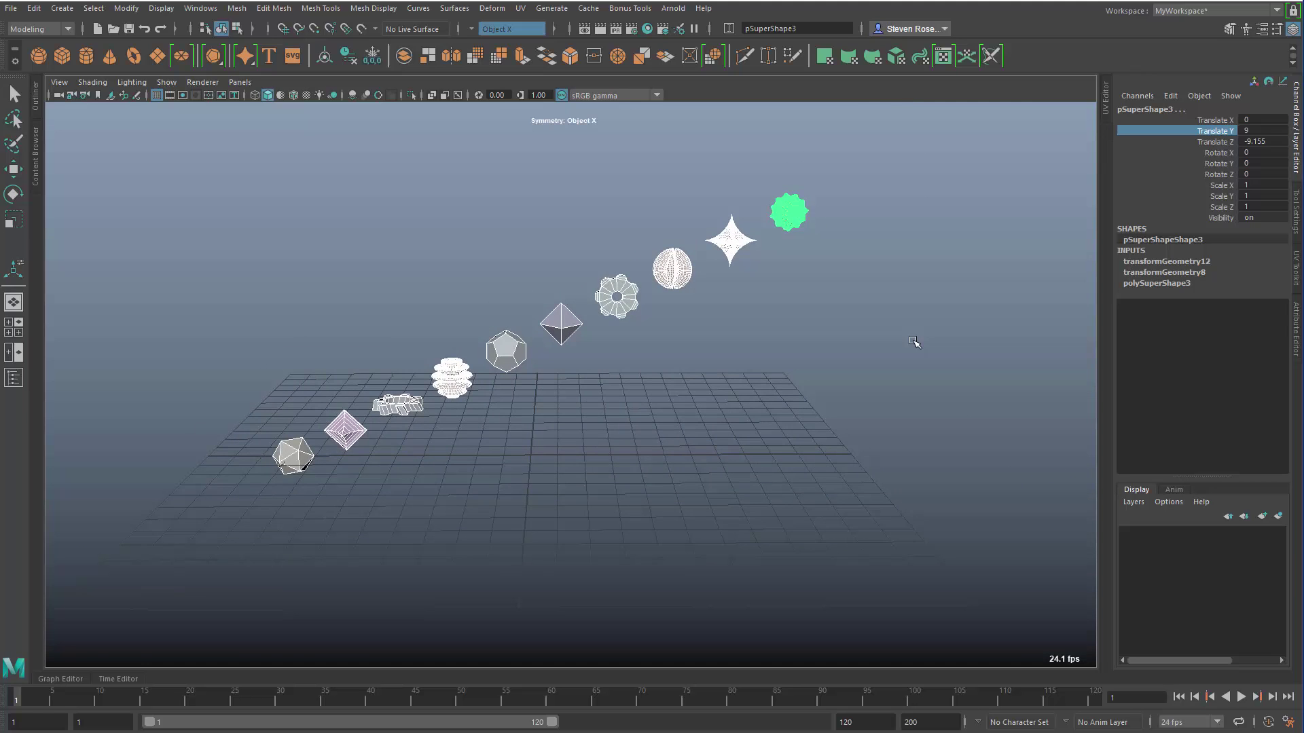
key("ctrl+z")
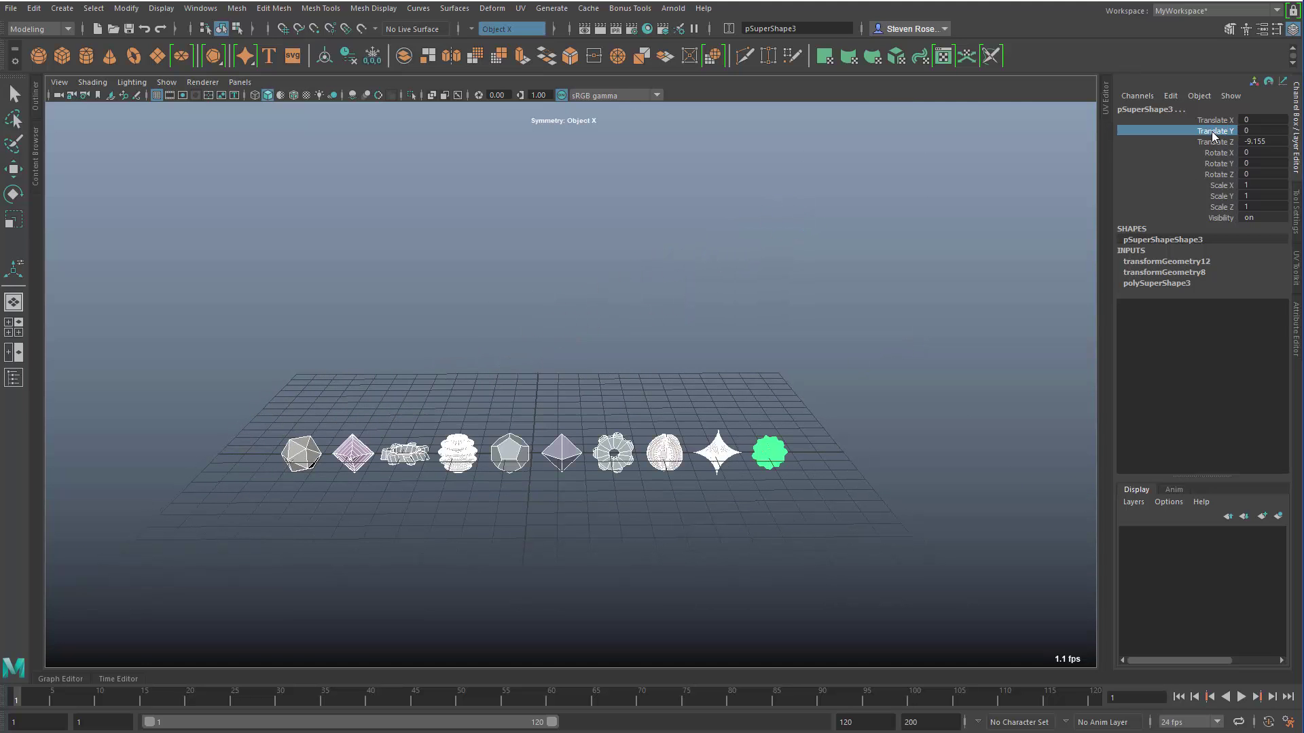
Step: Try the dash-script expression l(-5,5) on the shapes' Translate Y and undo the resulting offset
left_click(1213, 135)
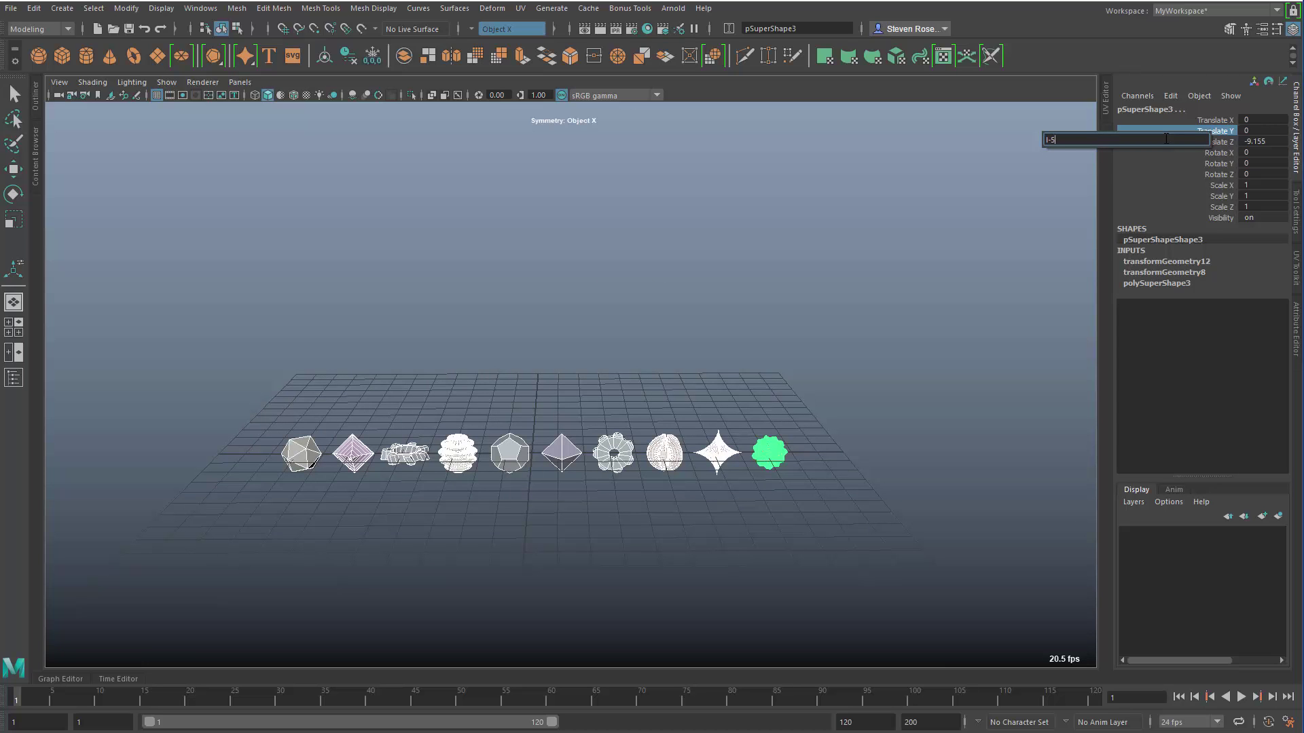
key("BackSpace")
key("BackSpace")
type("l(-5,5)")
key("Return")
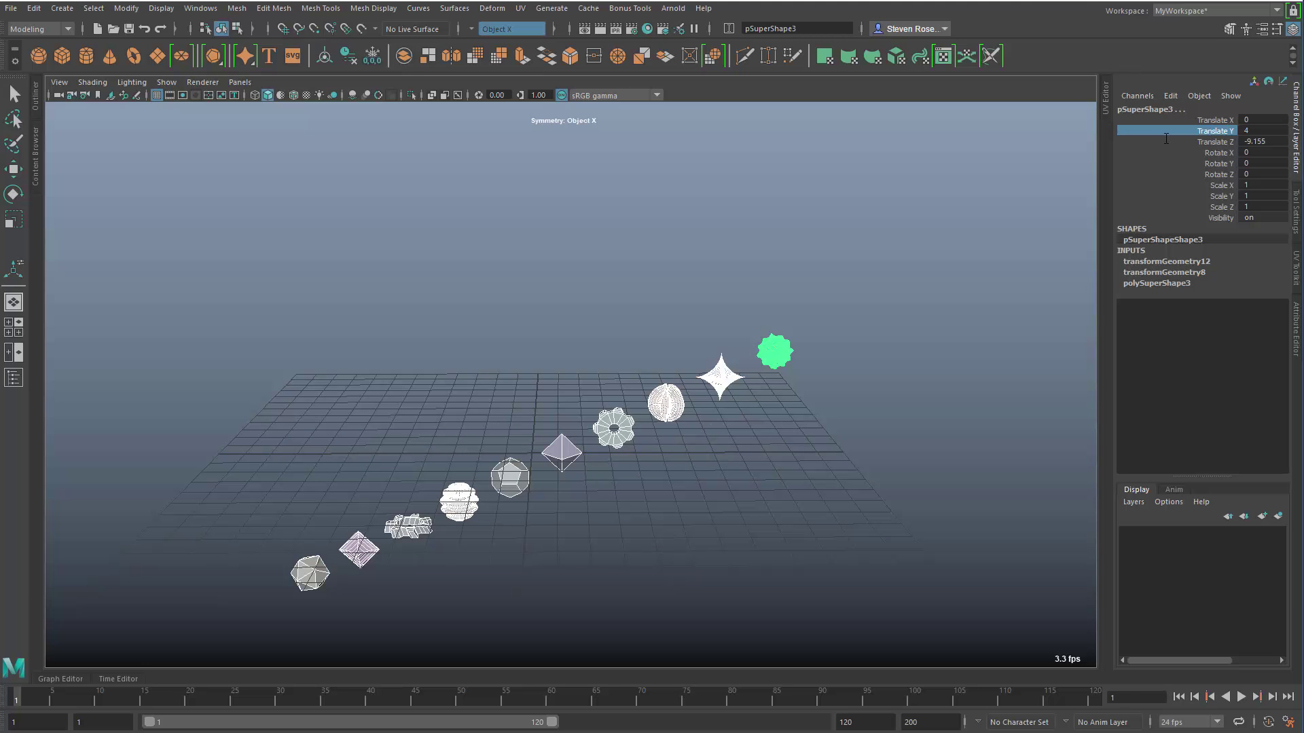
left_click_drag(686, 431, 703, 323, "alt")
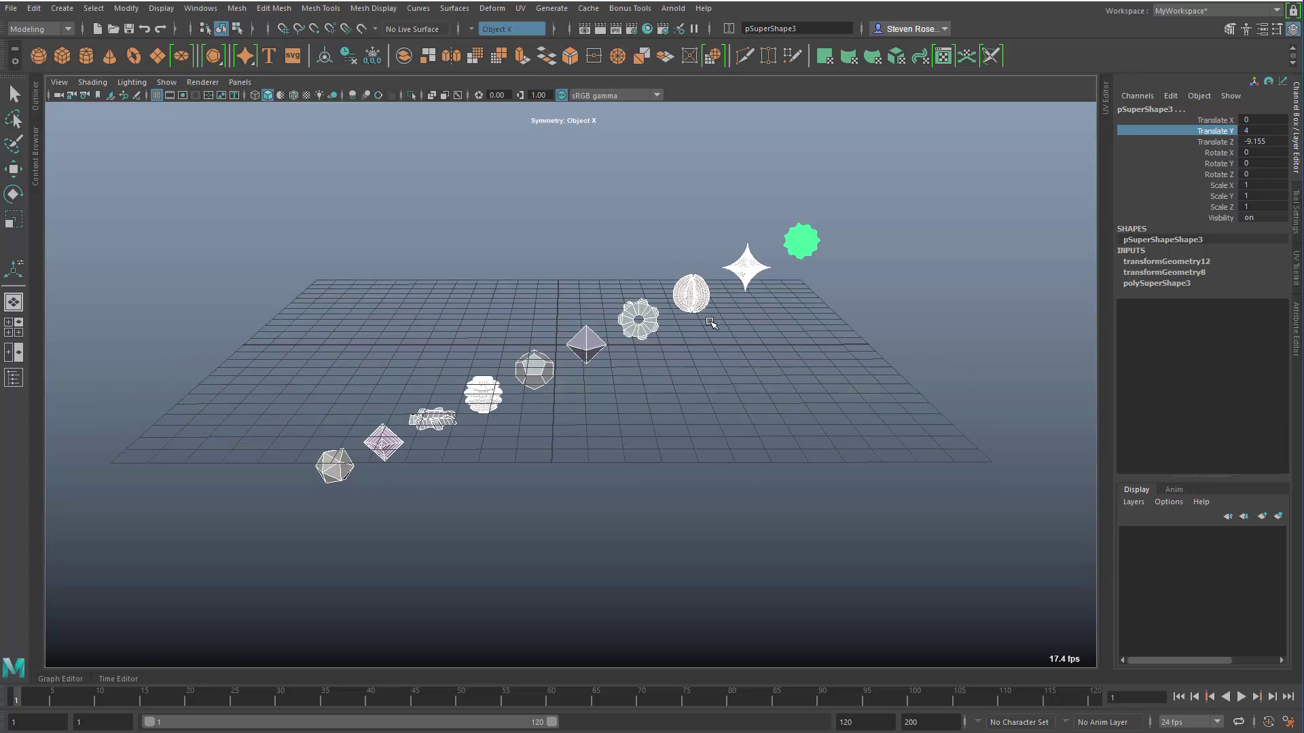
key("ctrl+z")
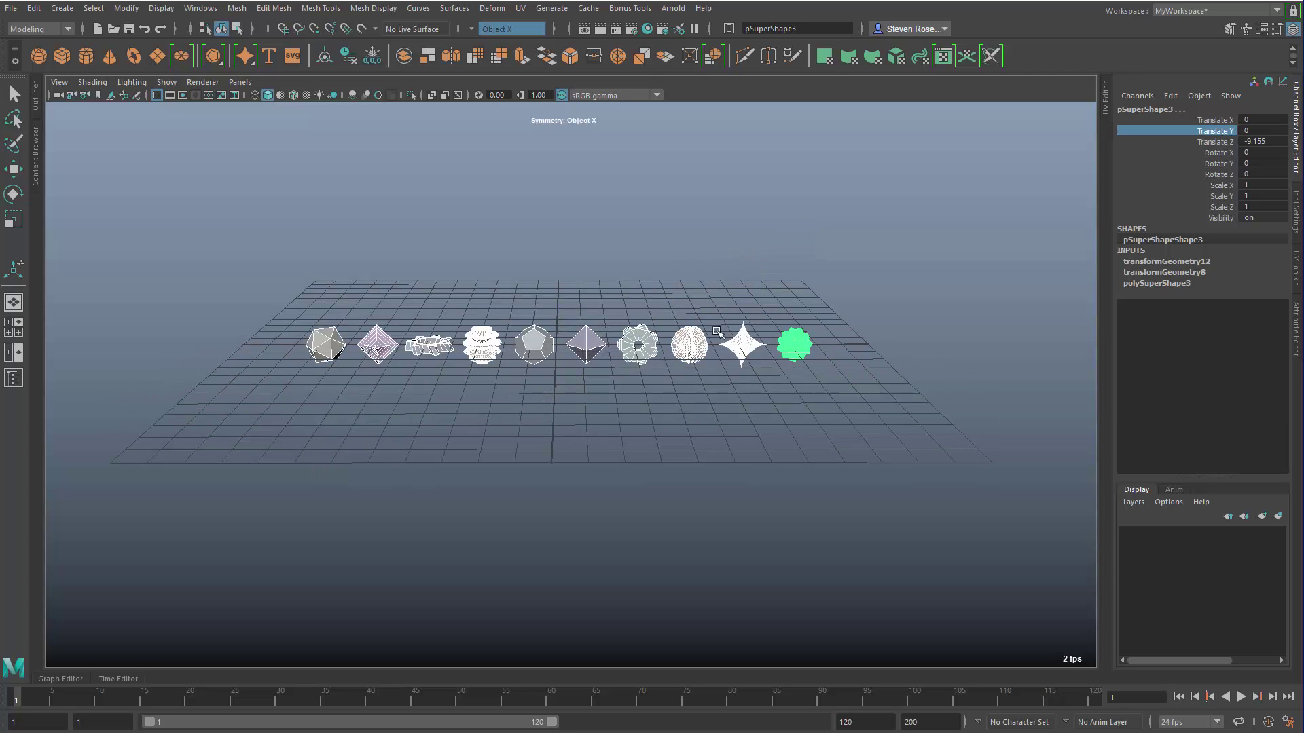
Step: Scatter the ten shapes randomly by applying r(-10,10) to Translate X and Translate Z together
left_click_drag(720, 333, 713, 394, "alt")
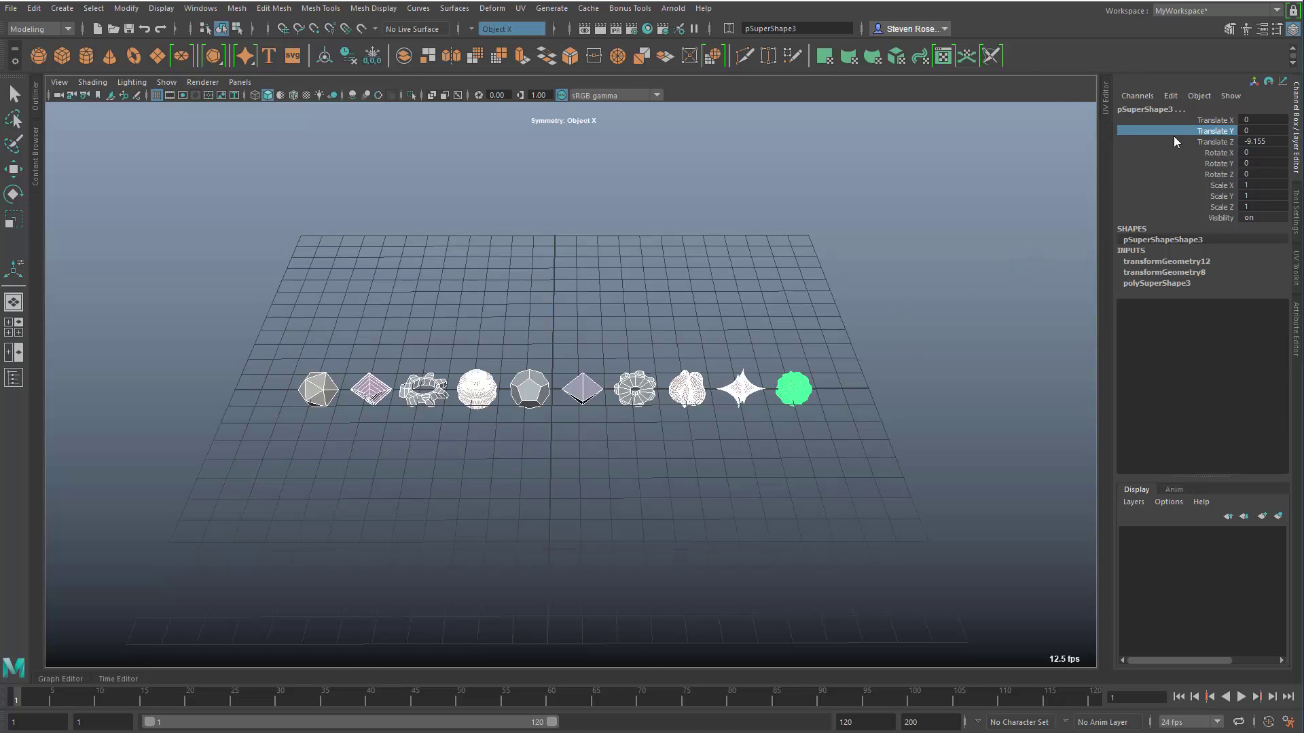
left_click(1220, 120)
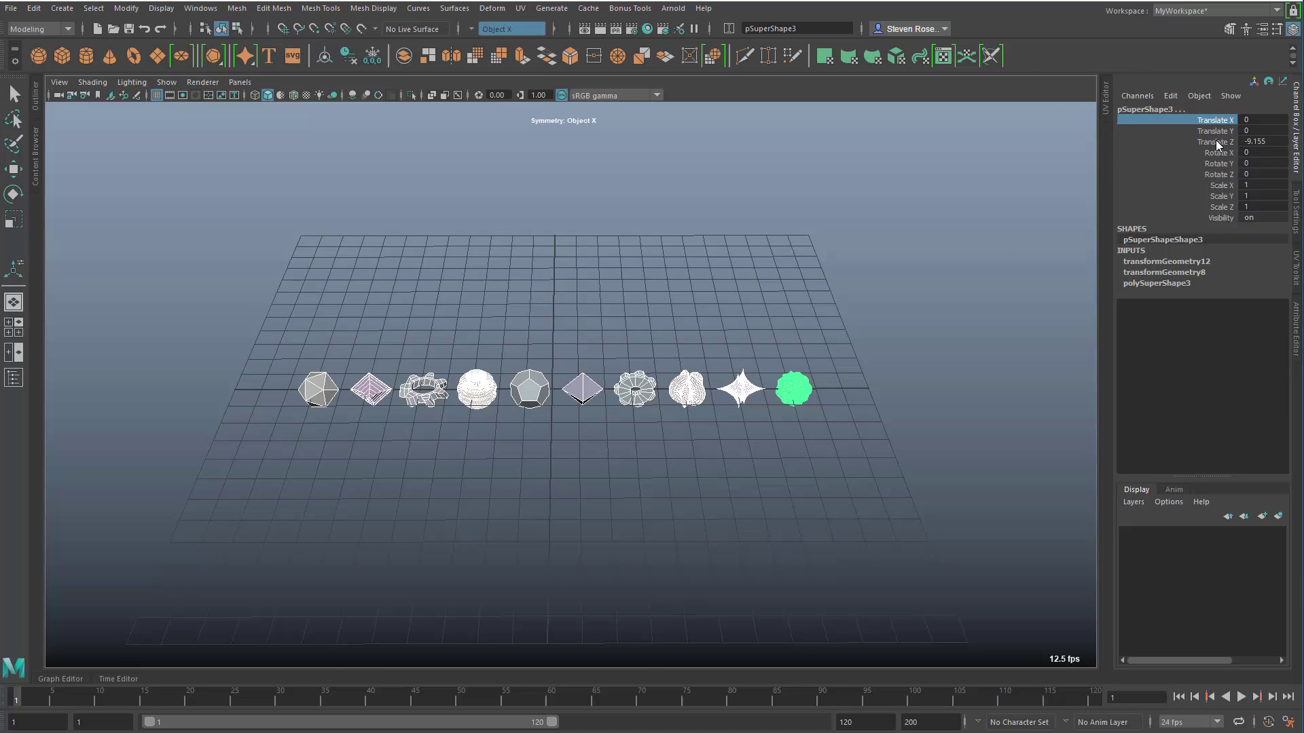
left_click(1216, 141)
left_click(1217, 121, "ctrl")
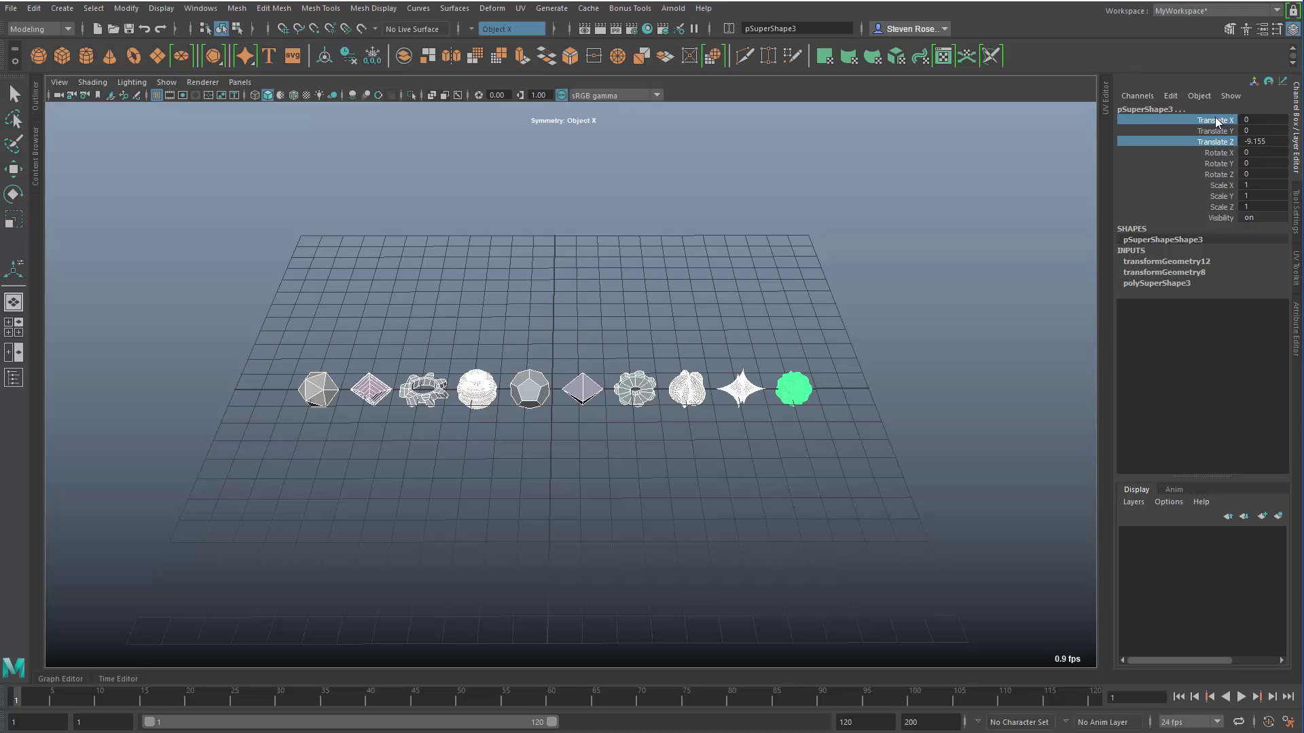
double_click(1216, 121)
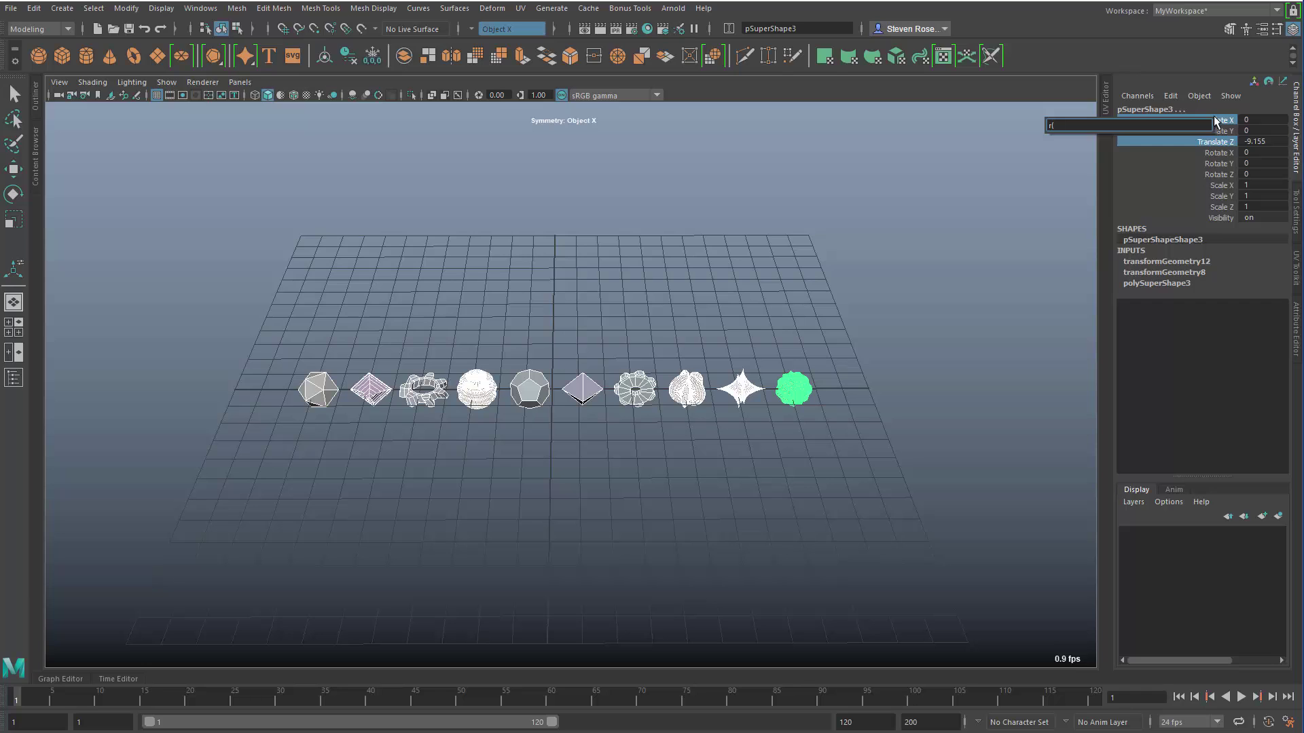
type("r(-10,10")
key("Return")
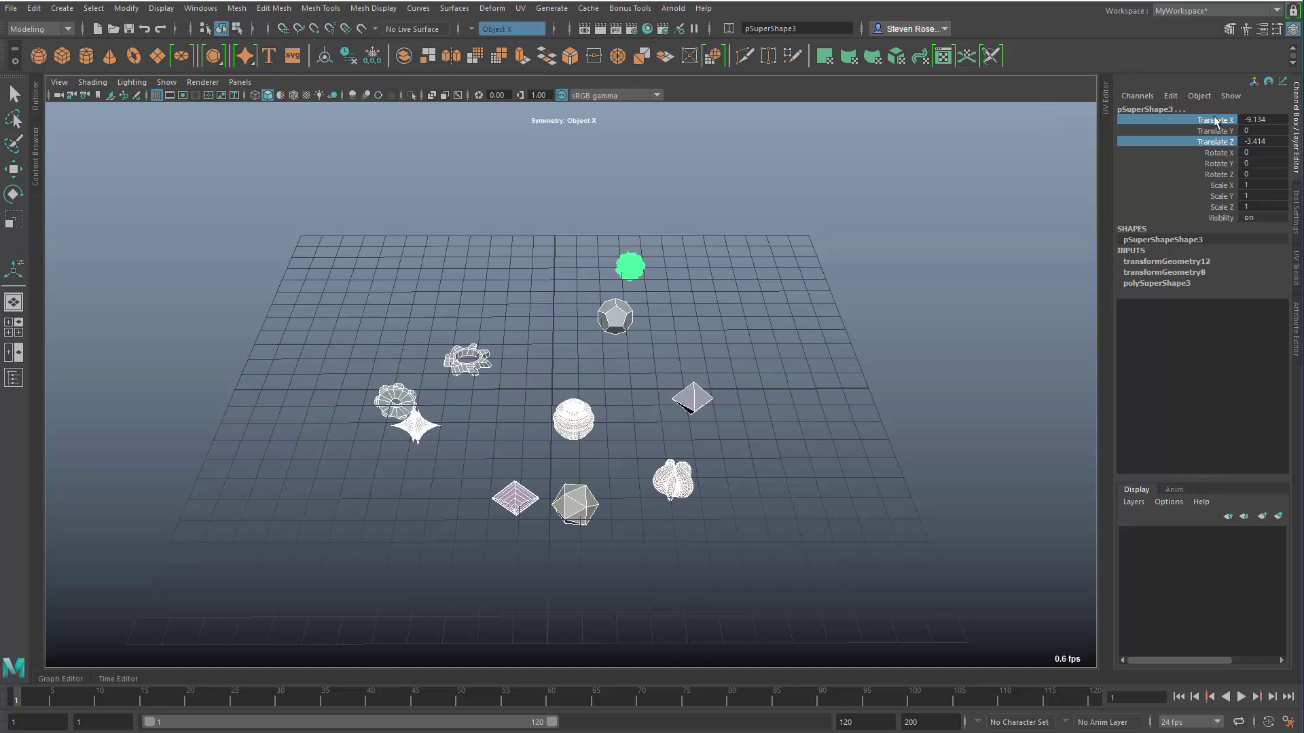
mouse_move(568, 320)
left_mouse_down("alt")
mouse_move(686, 329)
mouse_move(573, 317)
left_mouse_up("alt")
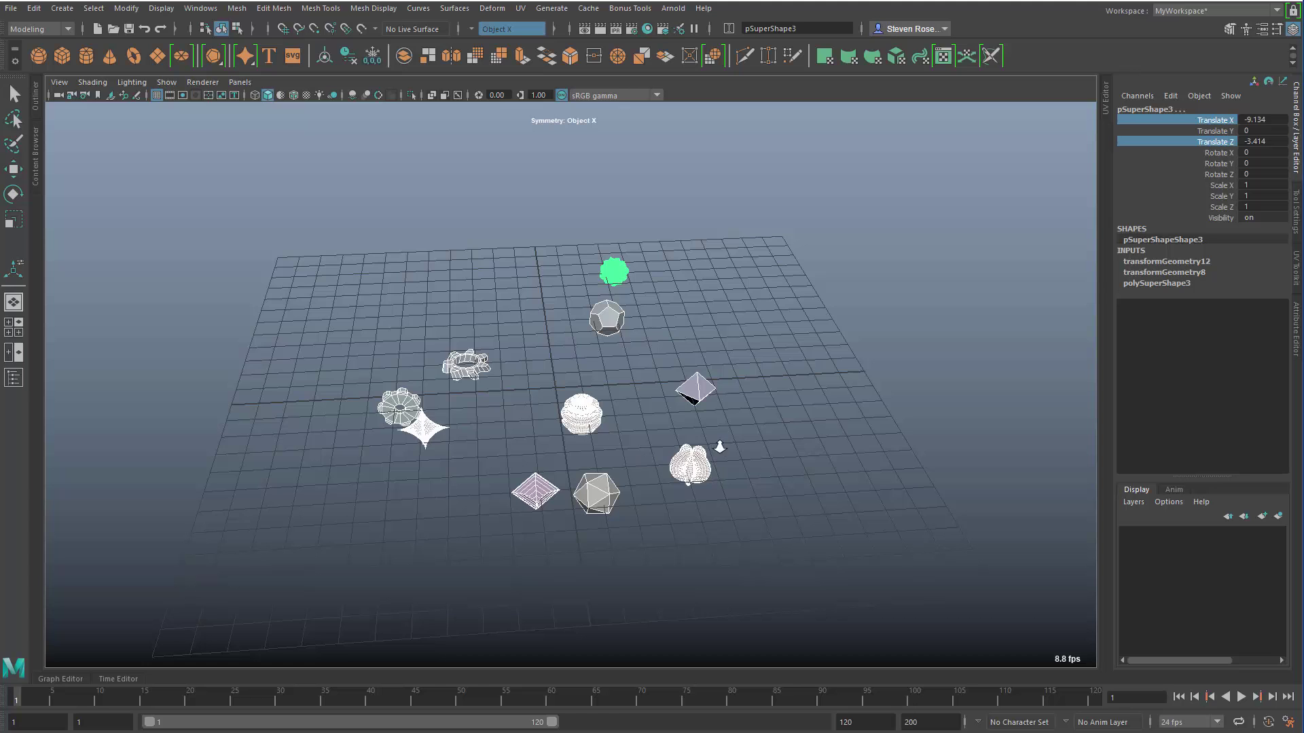
Step: Duplicate the ten scattered shapes, move the copies sideways along the Z axis, and select all originals and copies
left_click_drag(718, 442, 689, 448, "alt")
key("ctrl+d")
key("w")
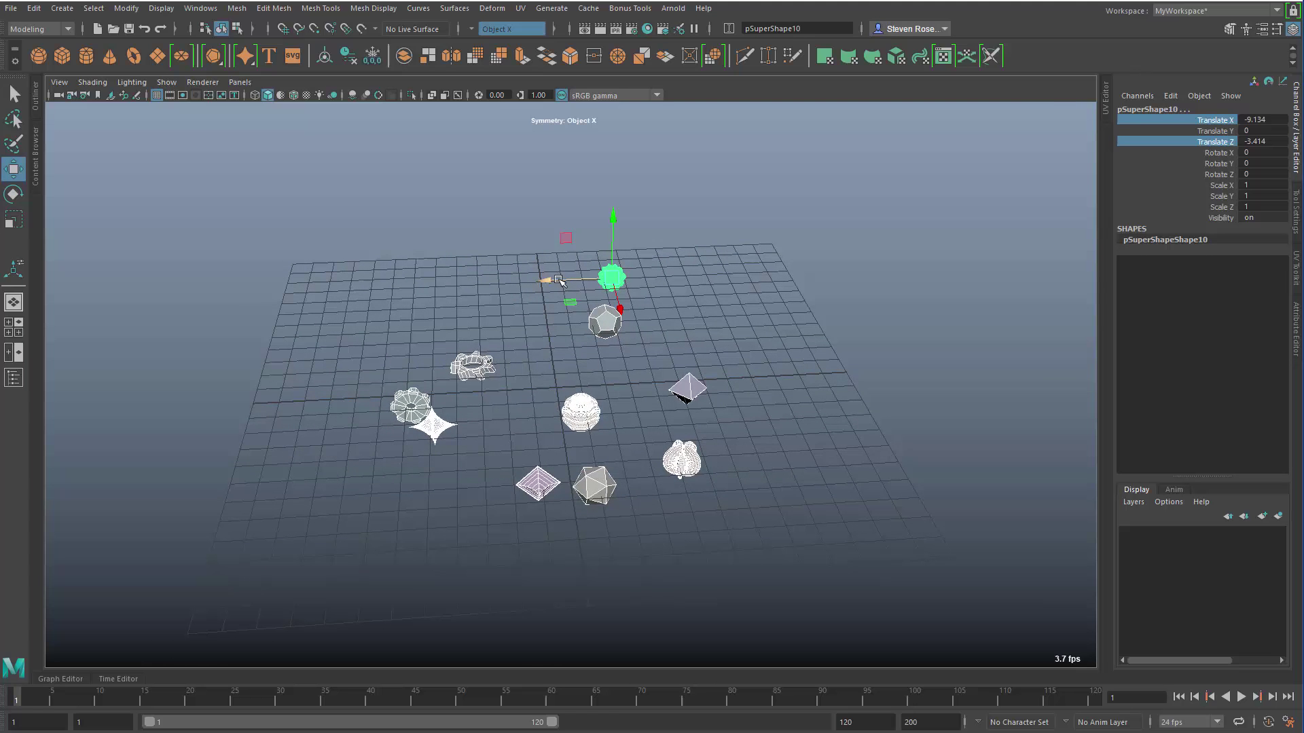
left_click_drag(558, 280, 699, 275)
left_click_drag(340, 217, 1028, 597)
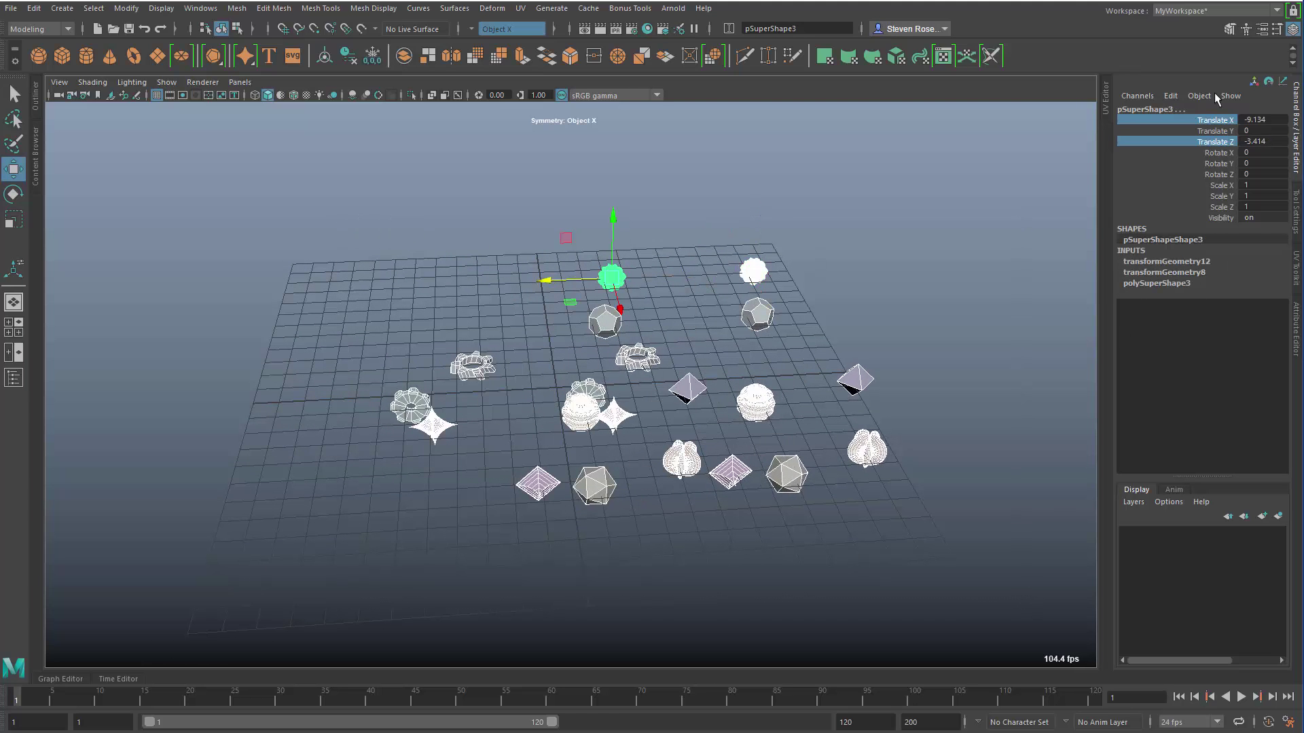
Step: Randomize the positions of all originals and copies by applying r(-10,10) to Translate X and Translate Z
left_click(1210, 142)
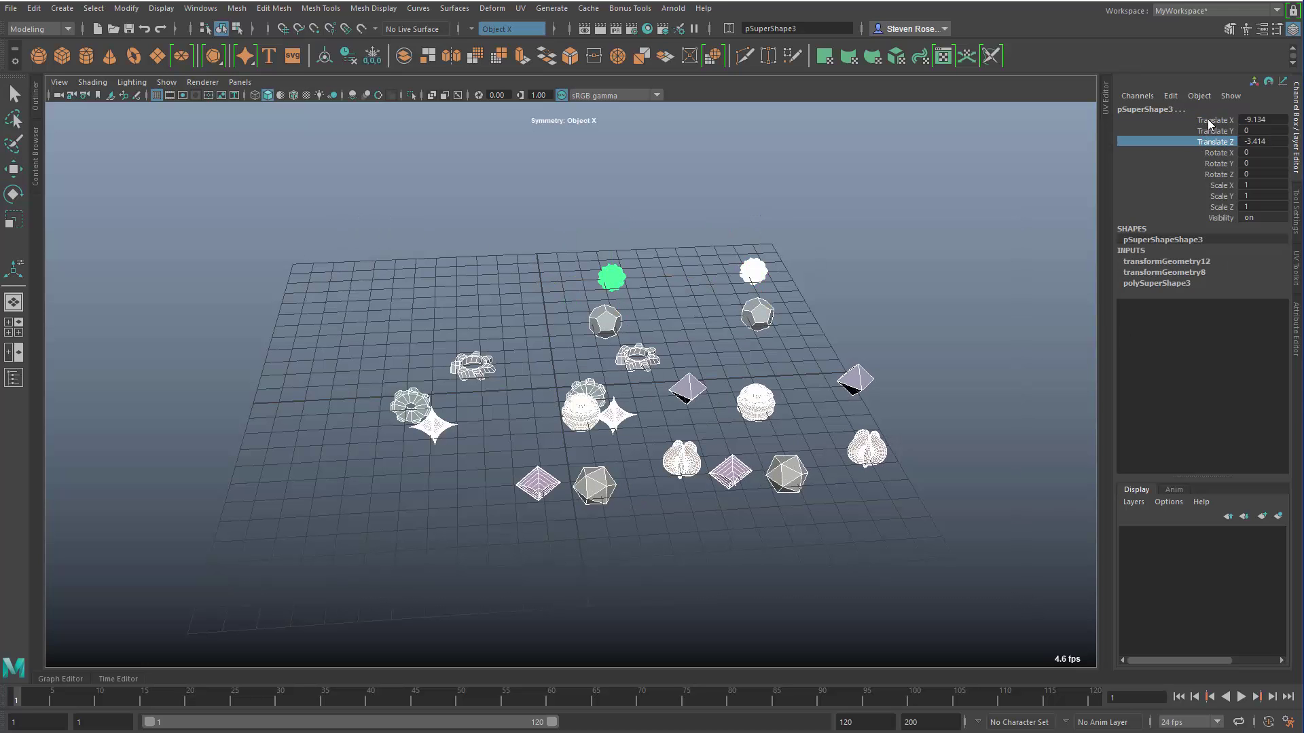
left_click(1209, 121, "ctrl")
right_click(1209, 121)
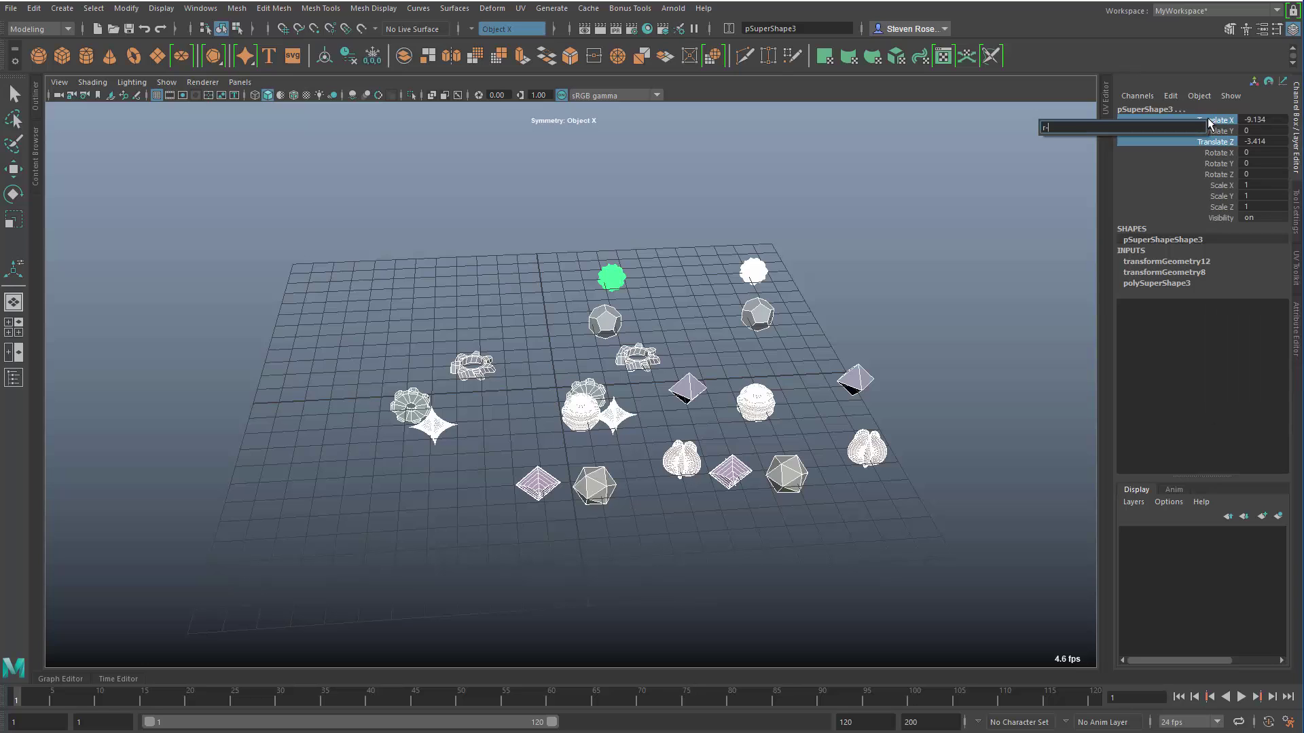
type("r-10,10")
key("Return")
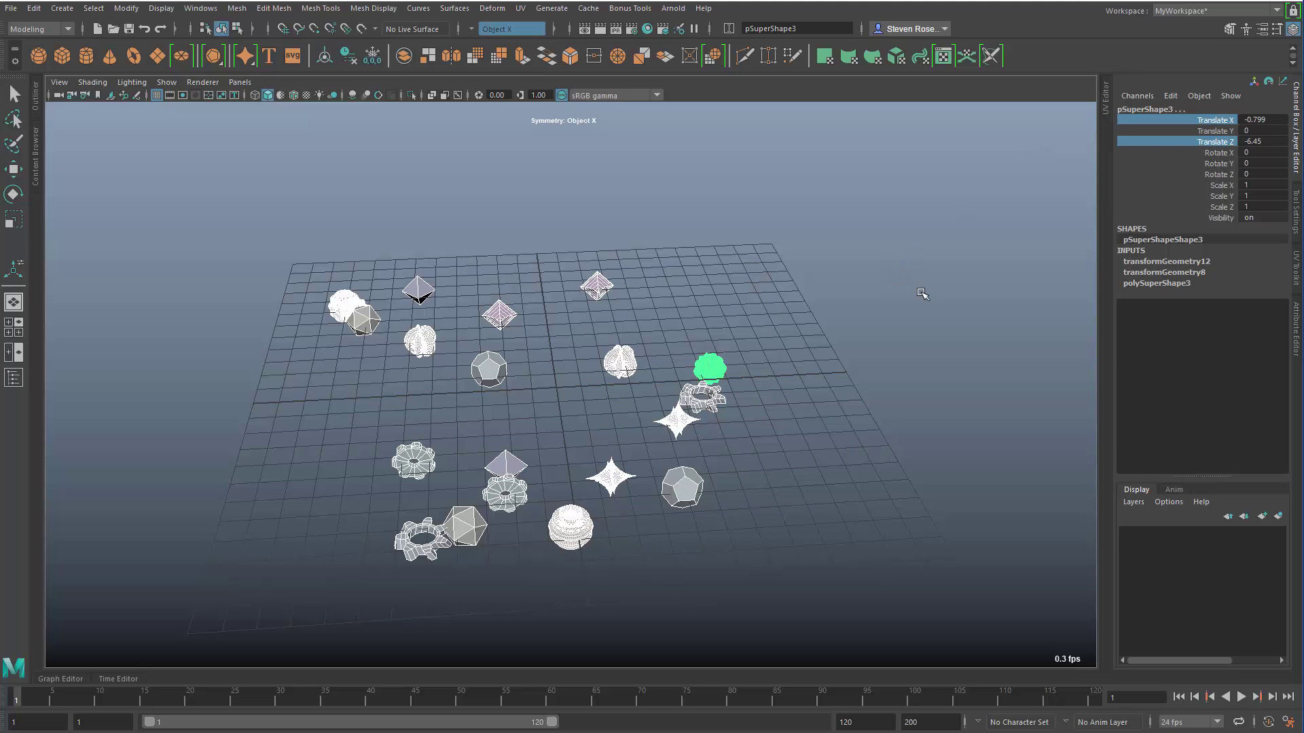
left_click_drag(923, 291, 915, 292, "alt")
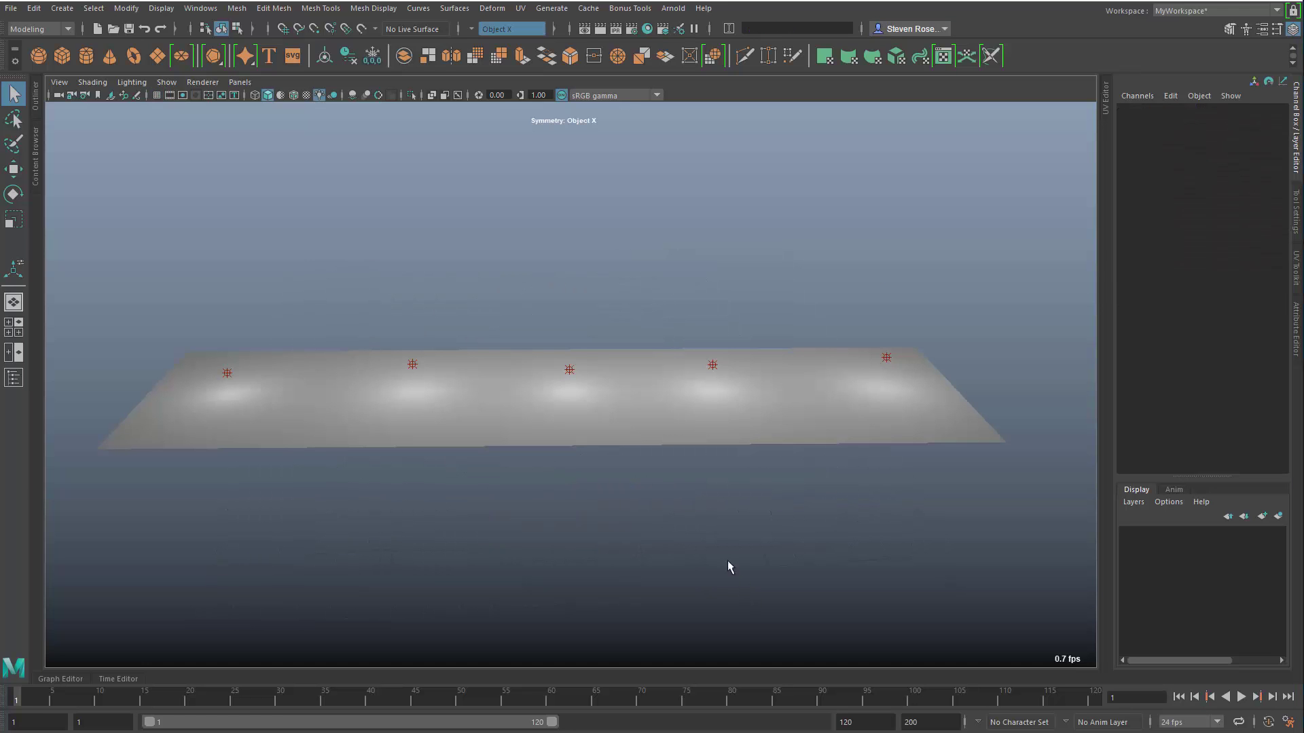
Step: Randomize the Intensity of all five point lights together using an r() dash-script expression with an upper limit of 1
left_click_drag(125, 291, 1178, 428)
key("ctrl+z")
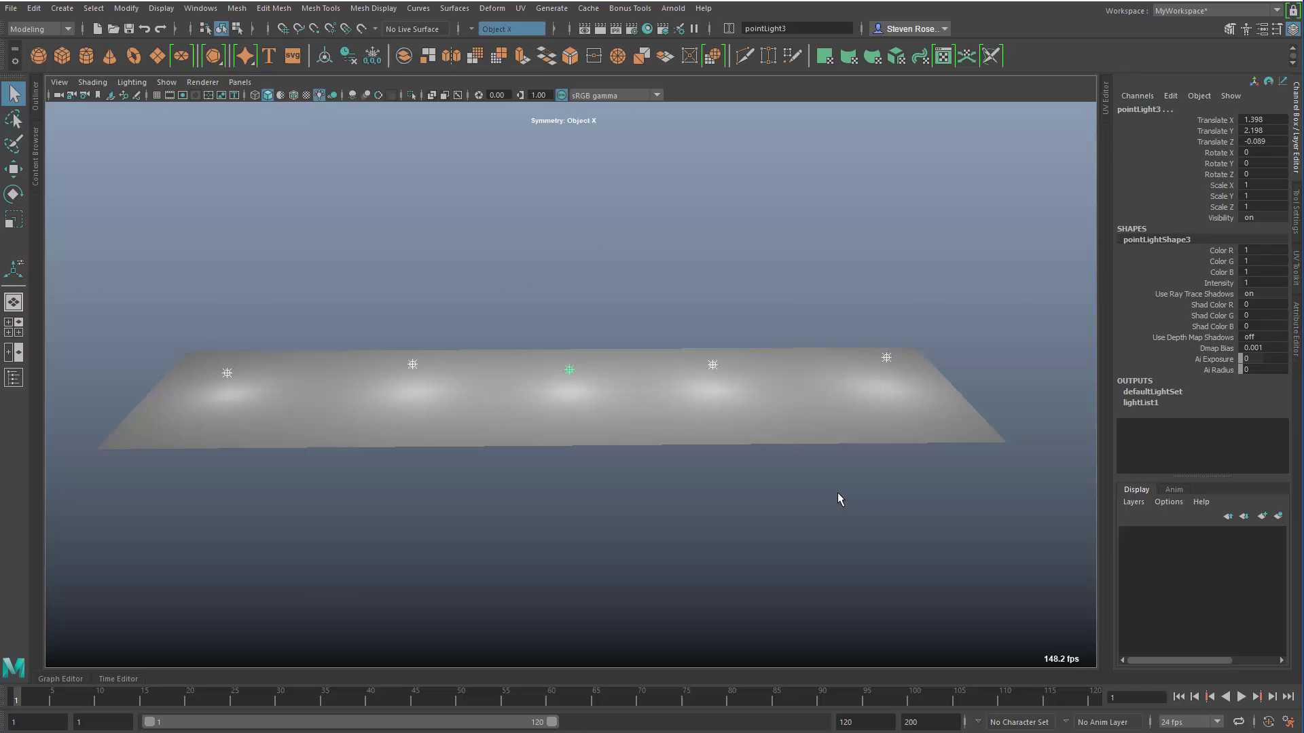
mouse_move(830, 501)
left_mouse_down("alt")
mouse_move(644, 492)
mouse_move(702, 522)
mouse_move(821, 482)
mouse_move(839, 506)
left_mouse_up("alt")
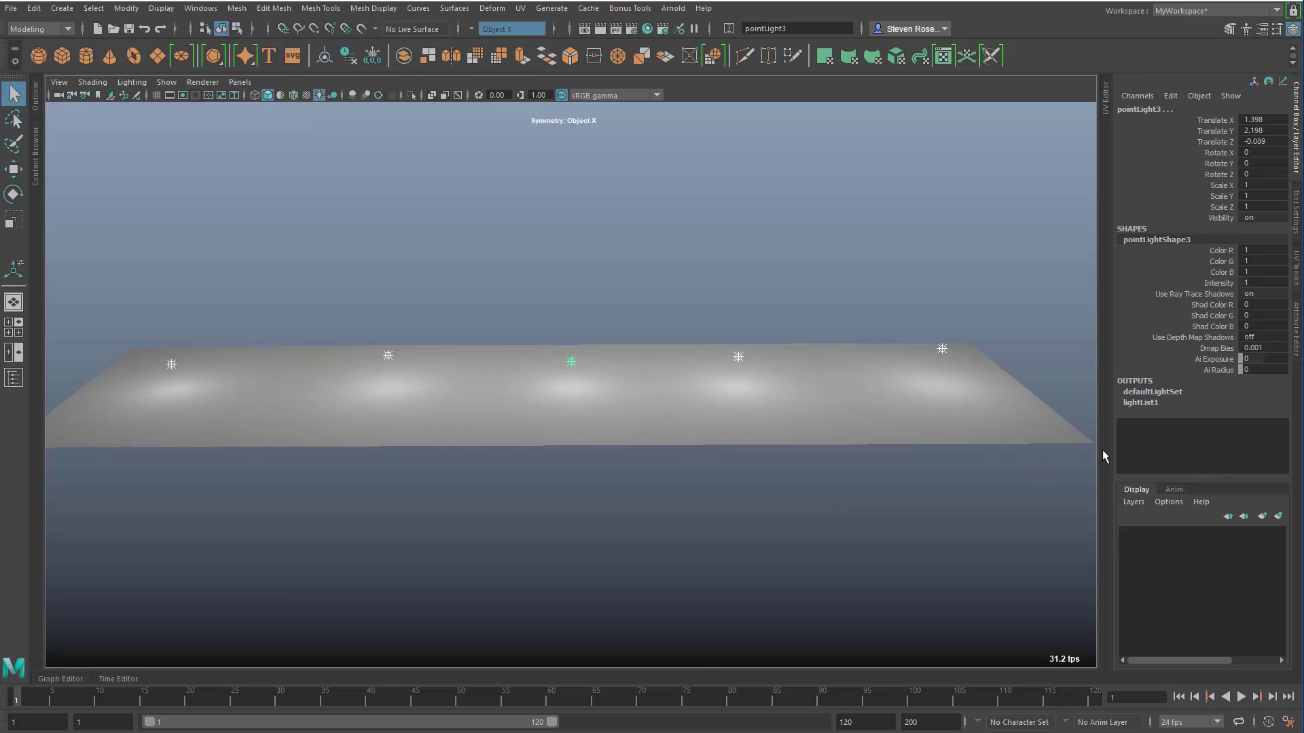
left_click(1223, 283)
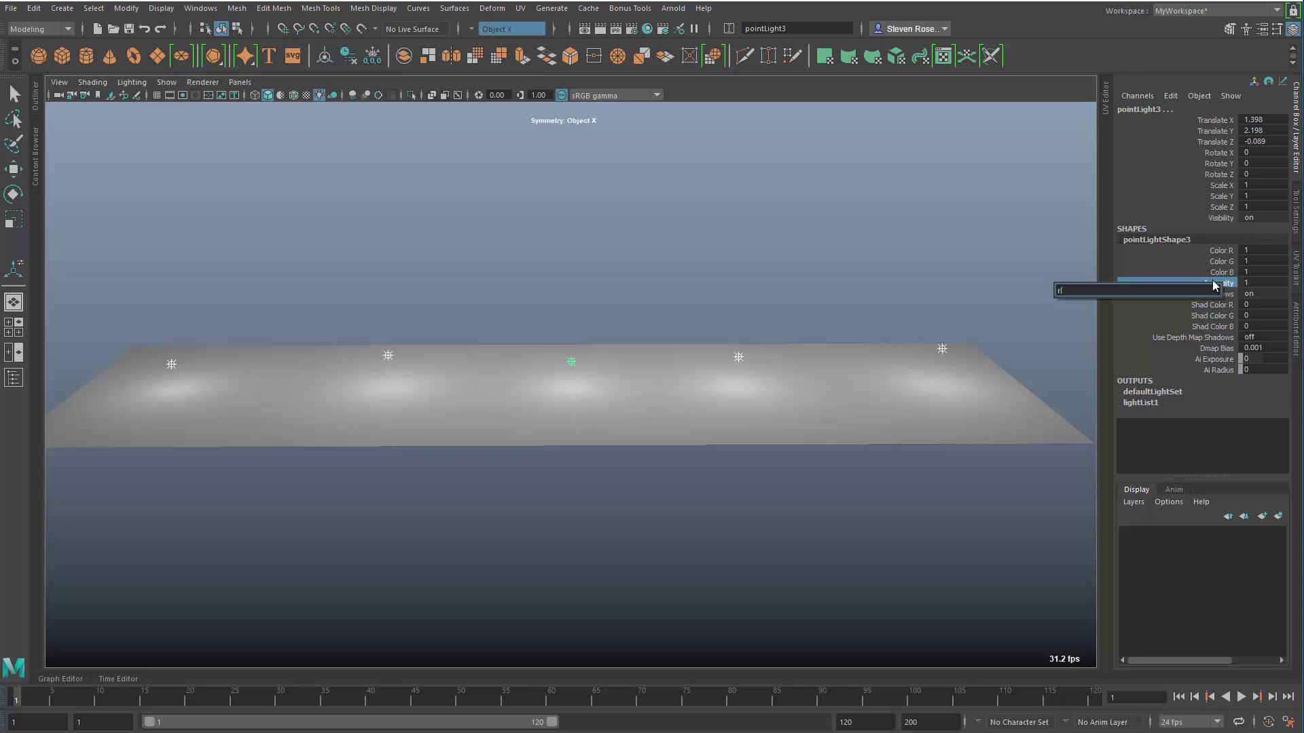
type(",1)")
key("Return")
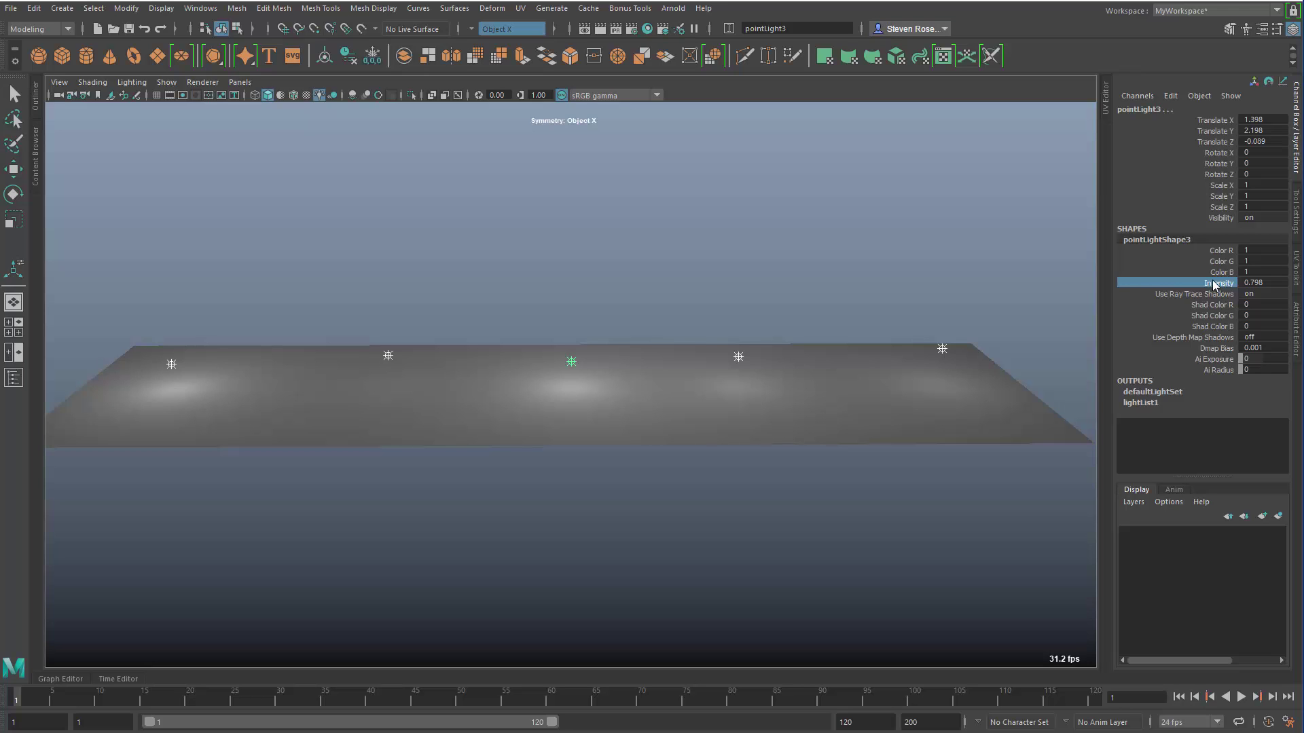
Step: Randomize Color R, Color G and Color B of the five point lights by applying r(.3,.9)
left_click(1221, 257)
left_click(1216, 272, "shift")
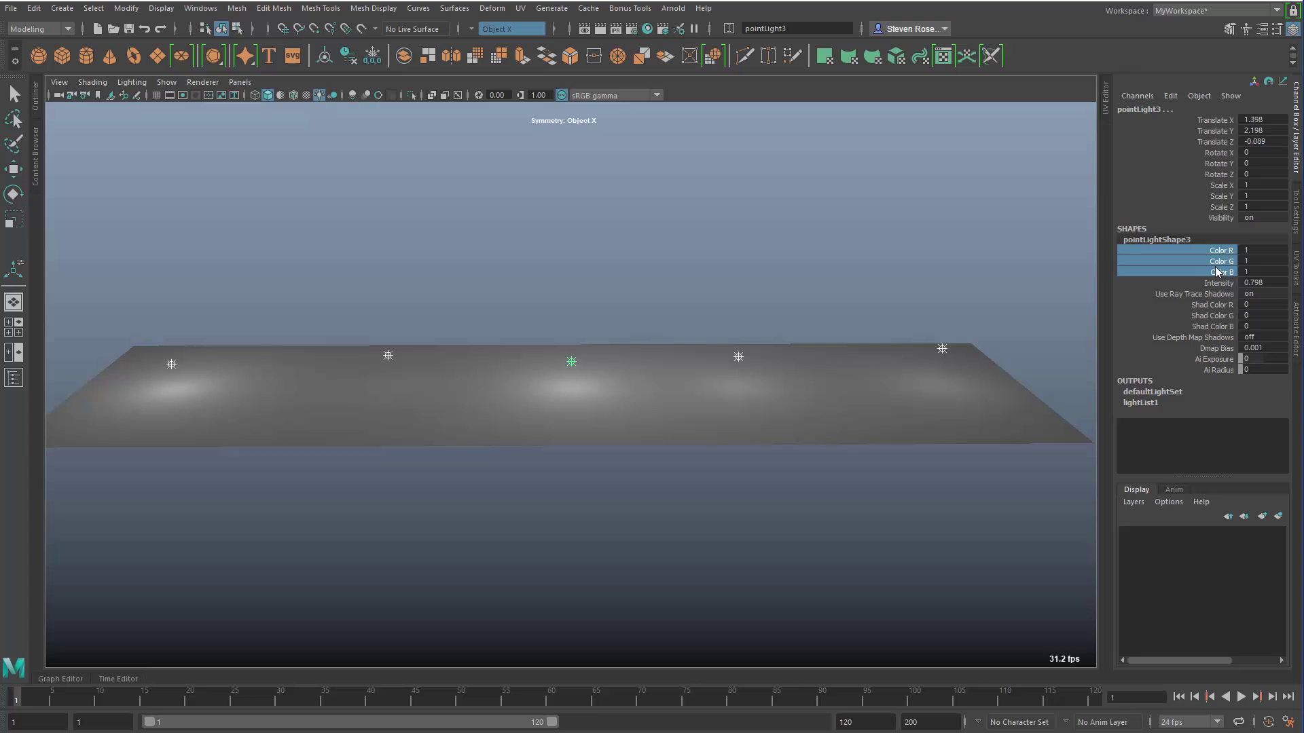
left_click(1216, 272)
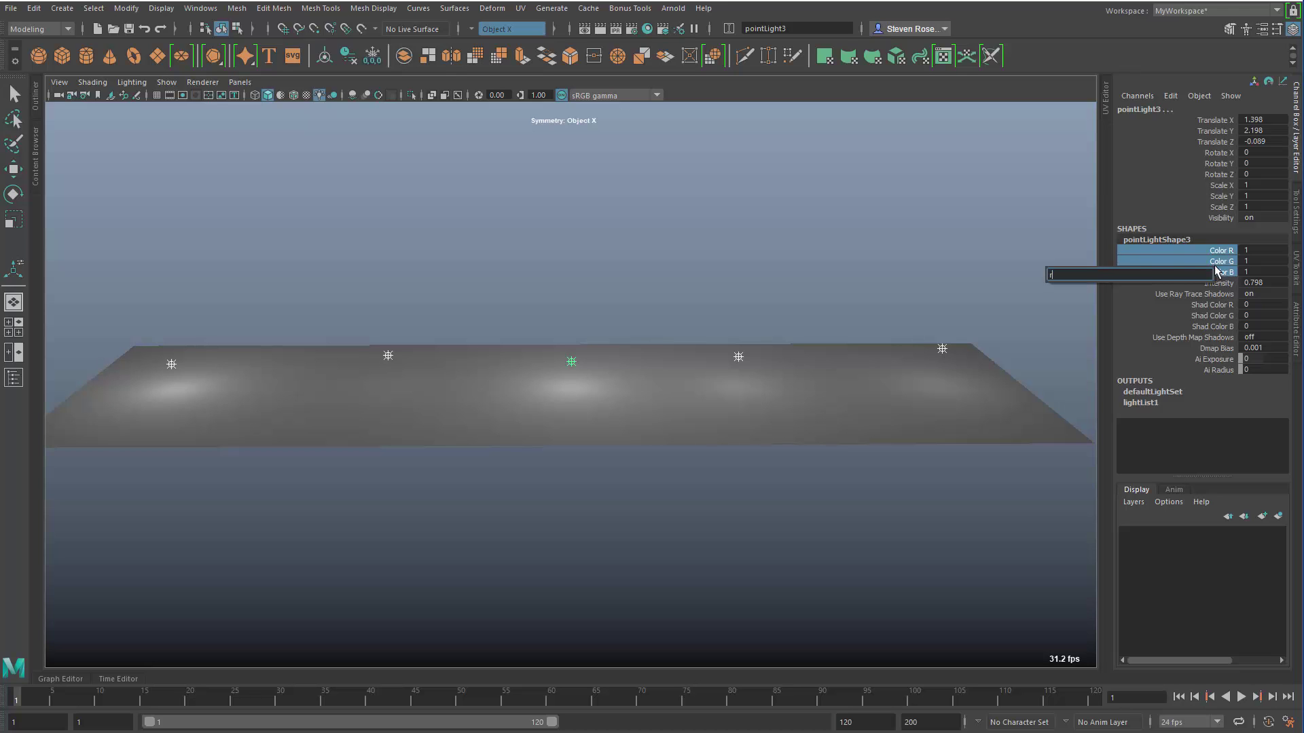
type("r(.3,.9)")
key("Return")
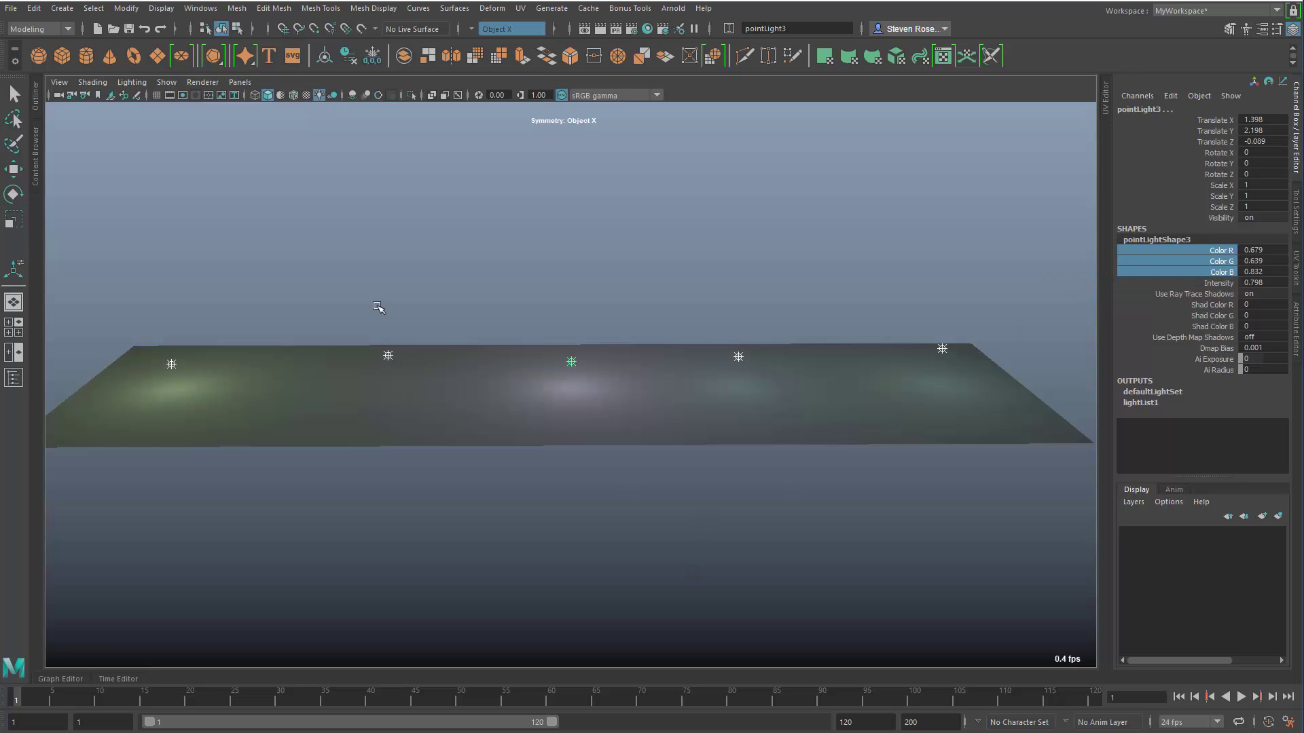
Step: Select only the dim second point light and interactively raise its Intensity
key("q")
left_click(392, 358)
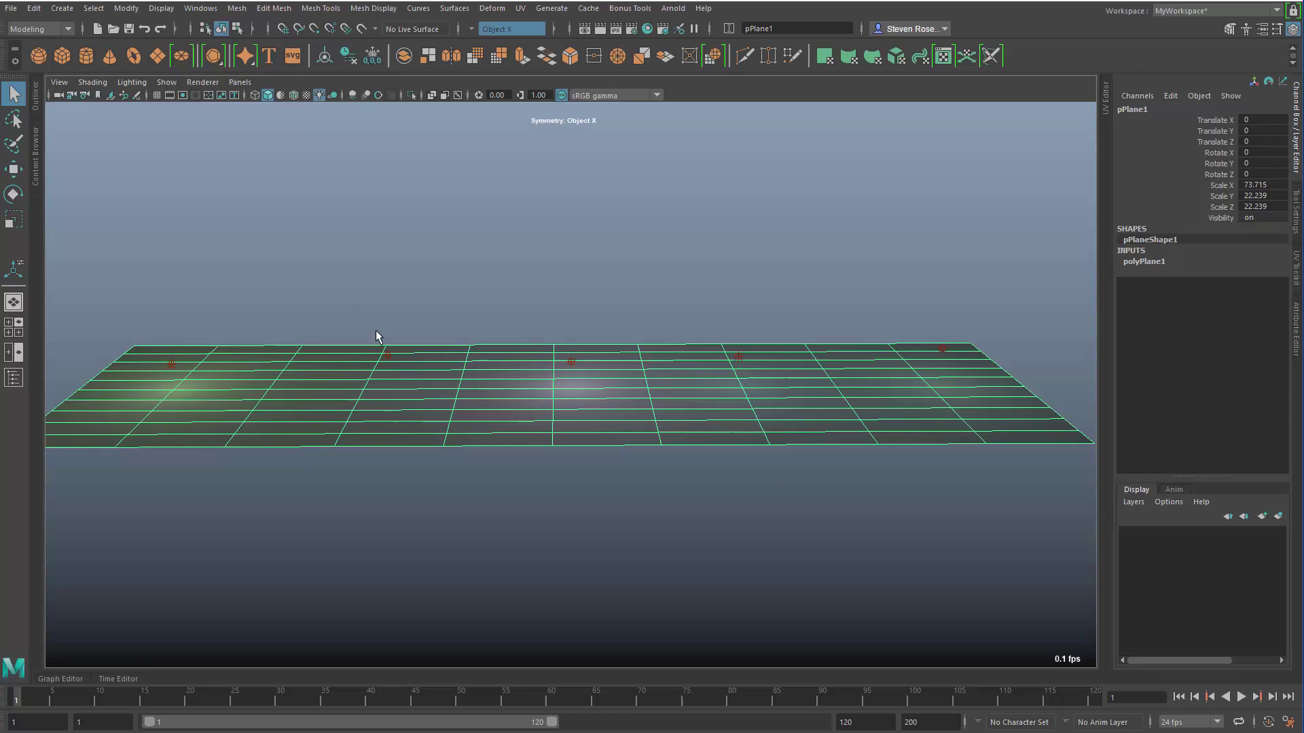
left_click(388, 356)
left_click(1217, 283)
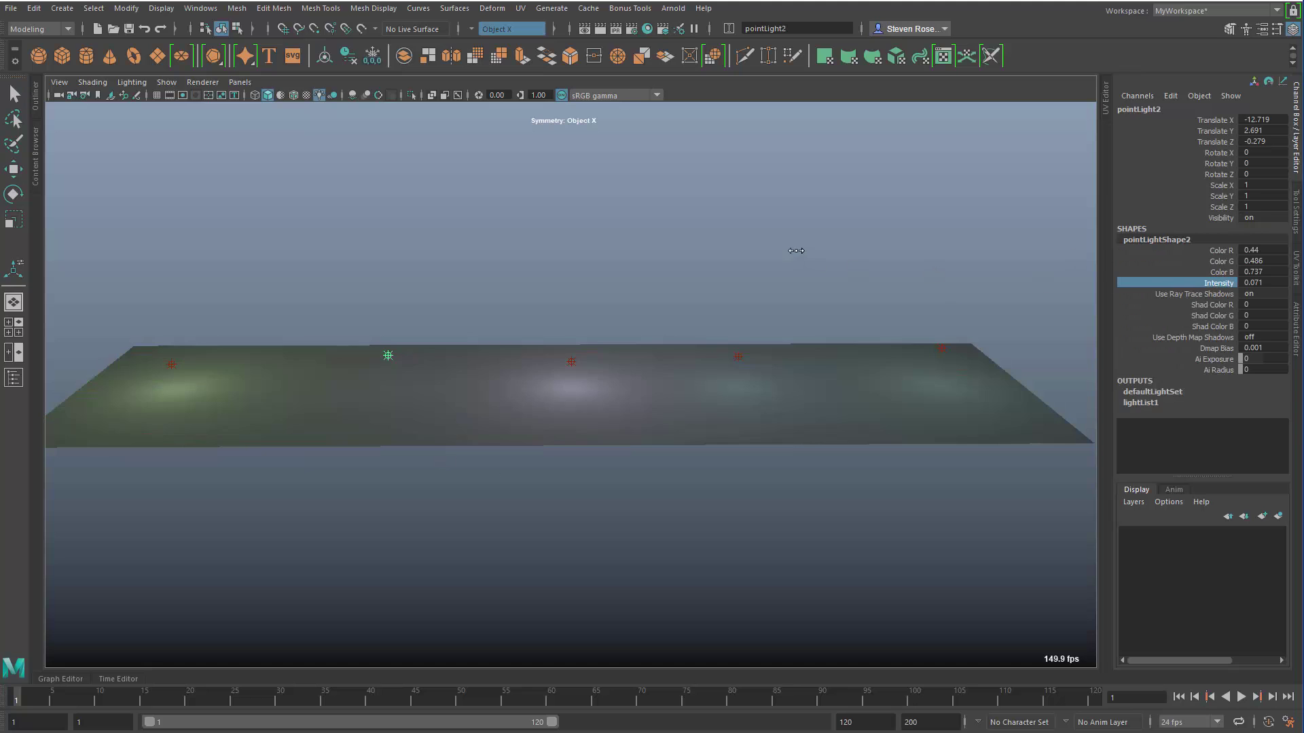
middle_click_drag(795, 250, 809, 247)
left_click(410, 324)
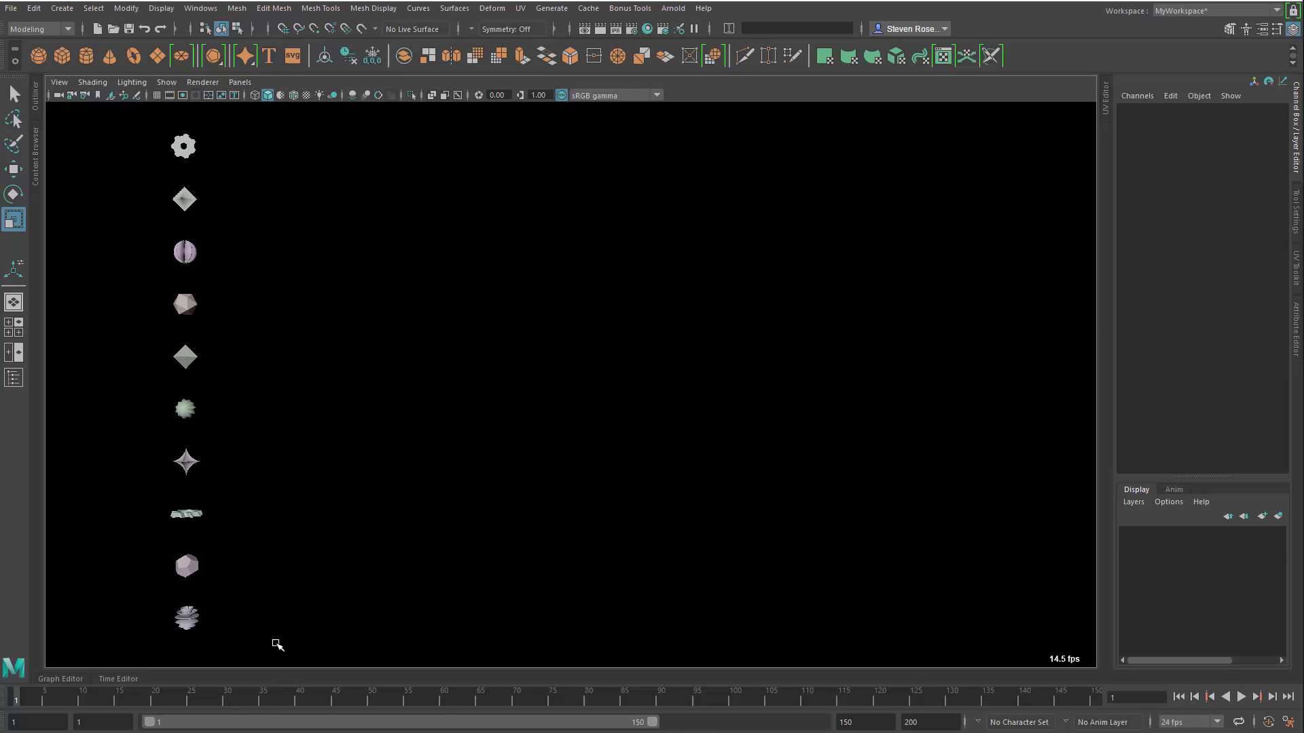
Step: Preview the animated column of shapes, then examine the middle platonic solid's animation curves in the Graph Editor
left_click(1240, 698)
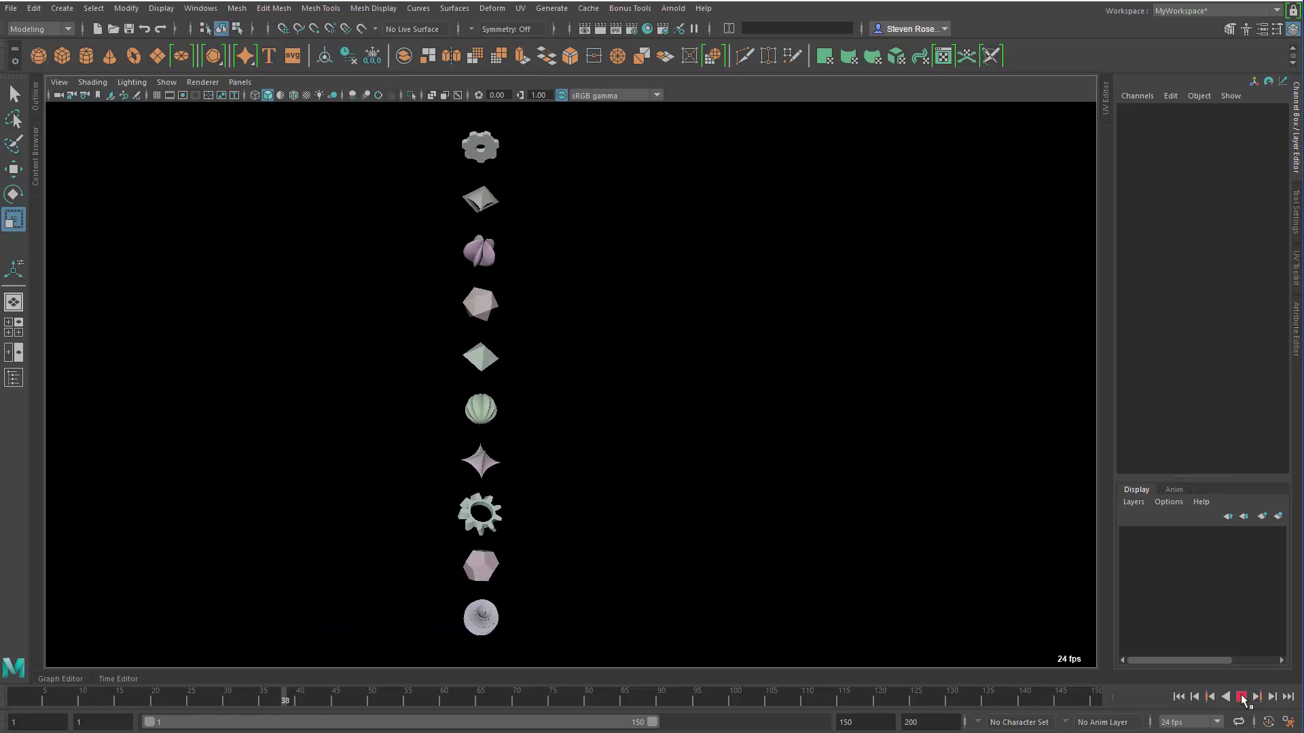
left_click(1241, 698)
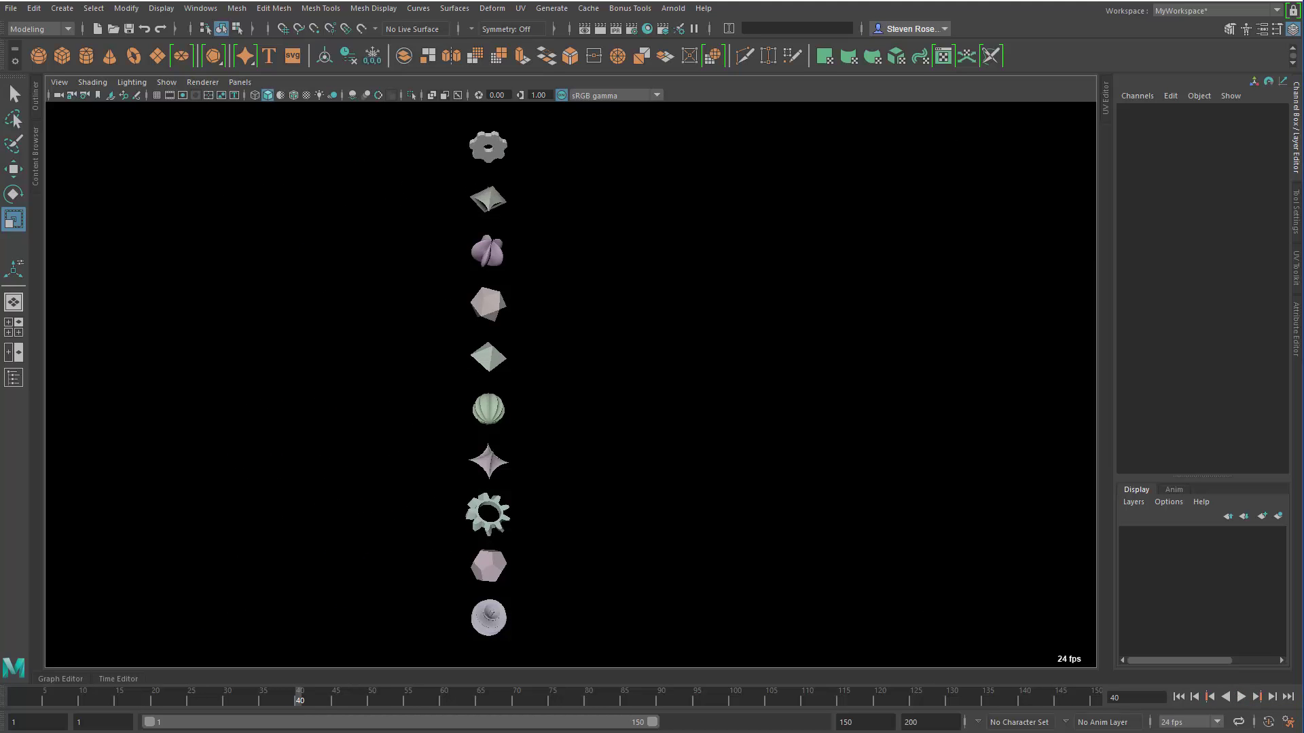
left_click(62, 678)
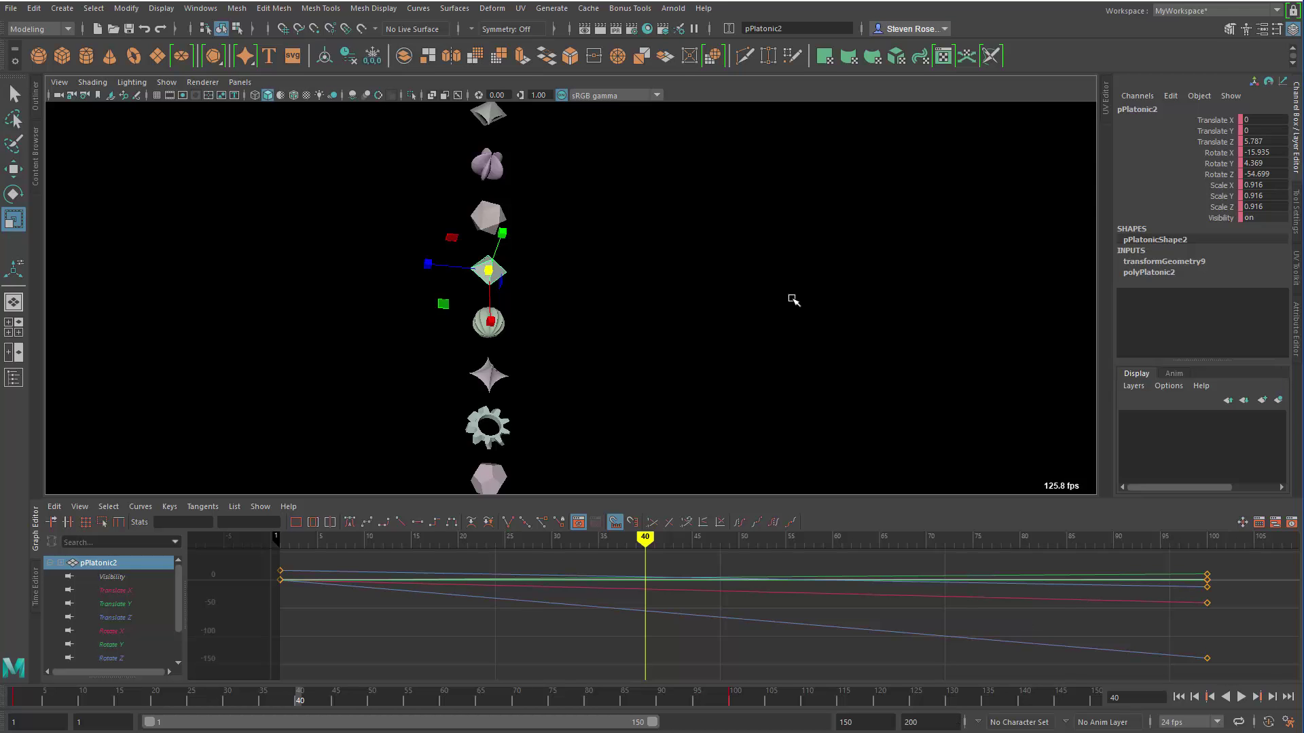
left_click(35, 536)
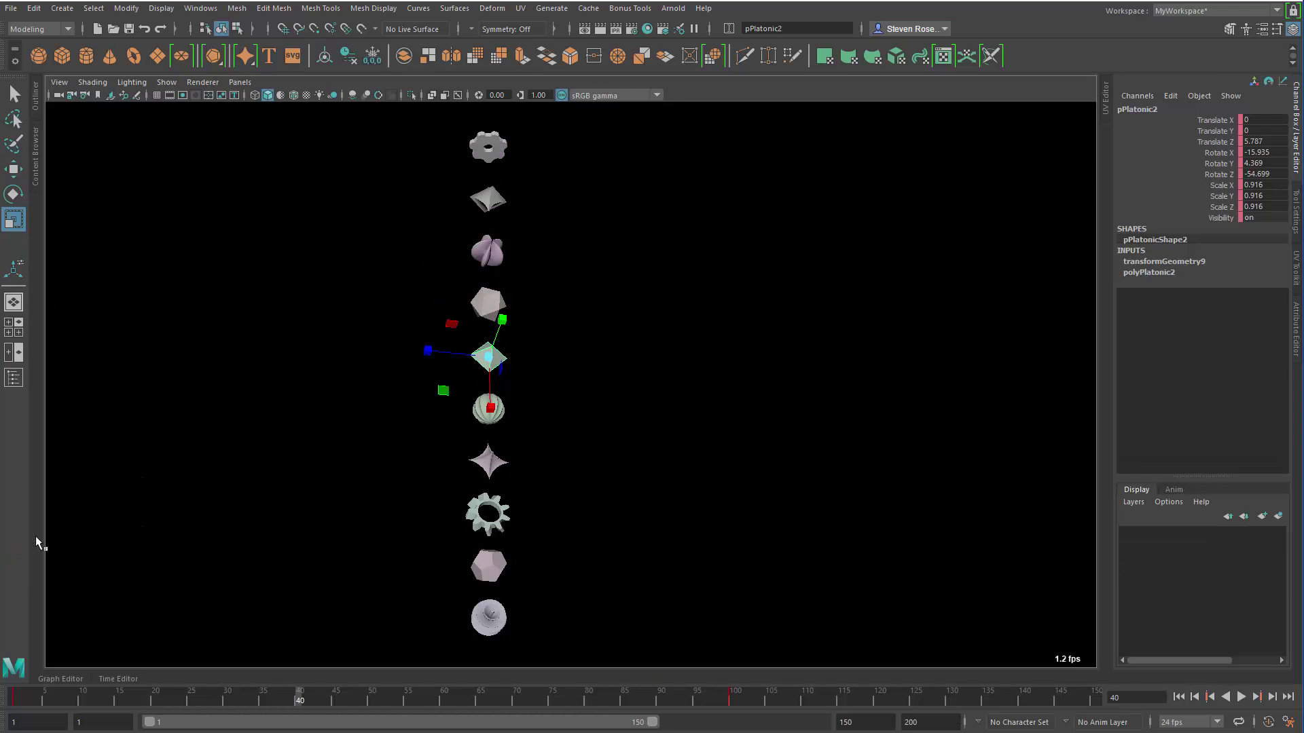
left_click(720, 253)
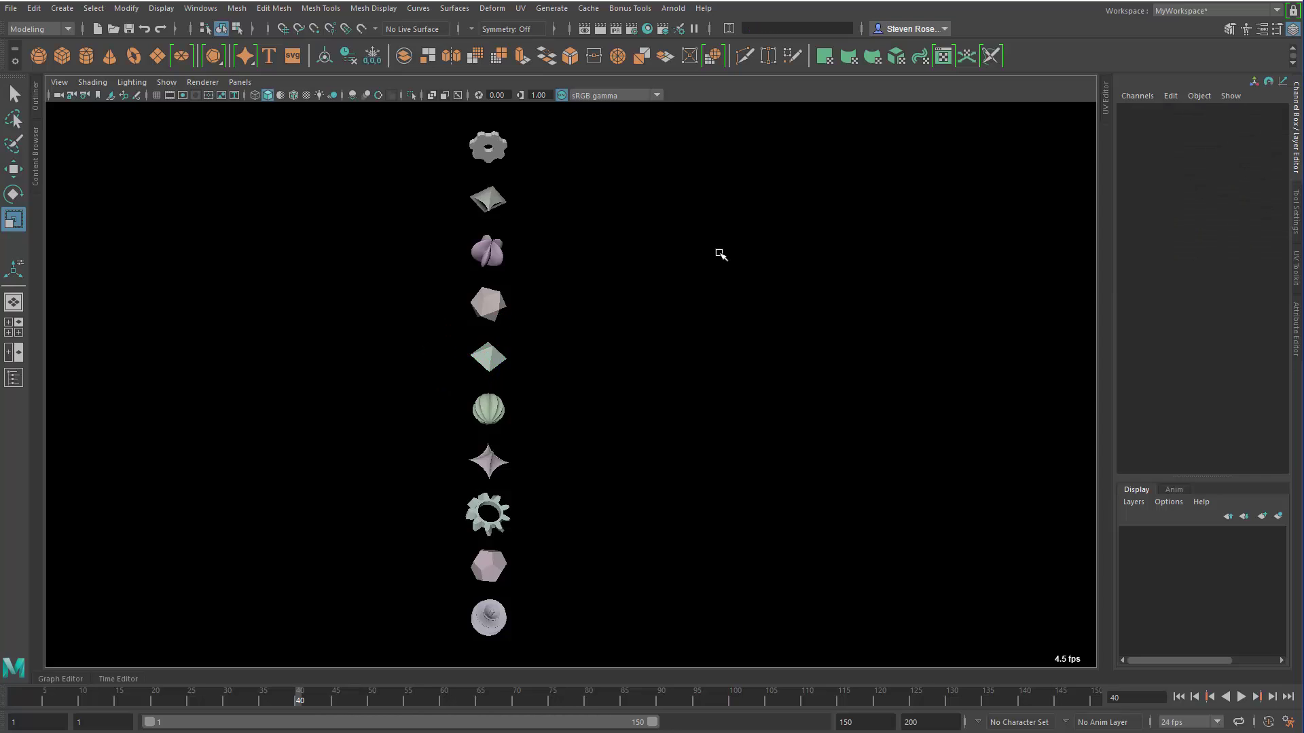
Step: Apply an e() dash-script expression to every channel from Translate X to Visibility of the topmost gear at frame 1
left_click(476, 147)
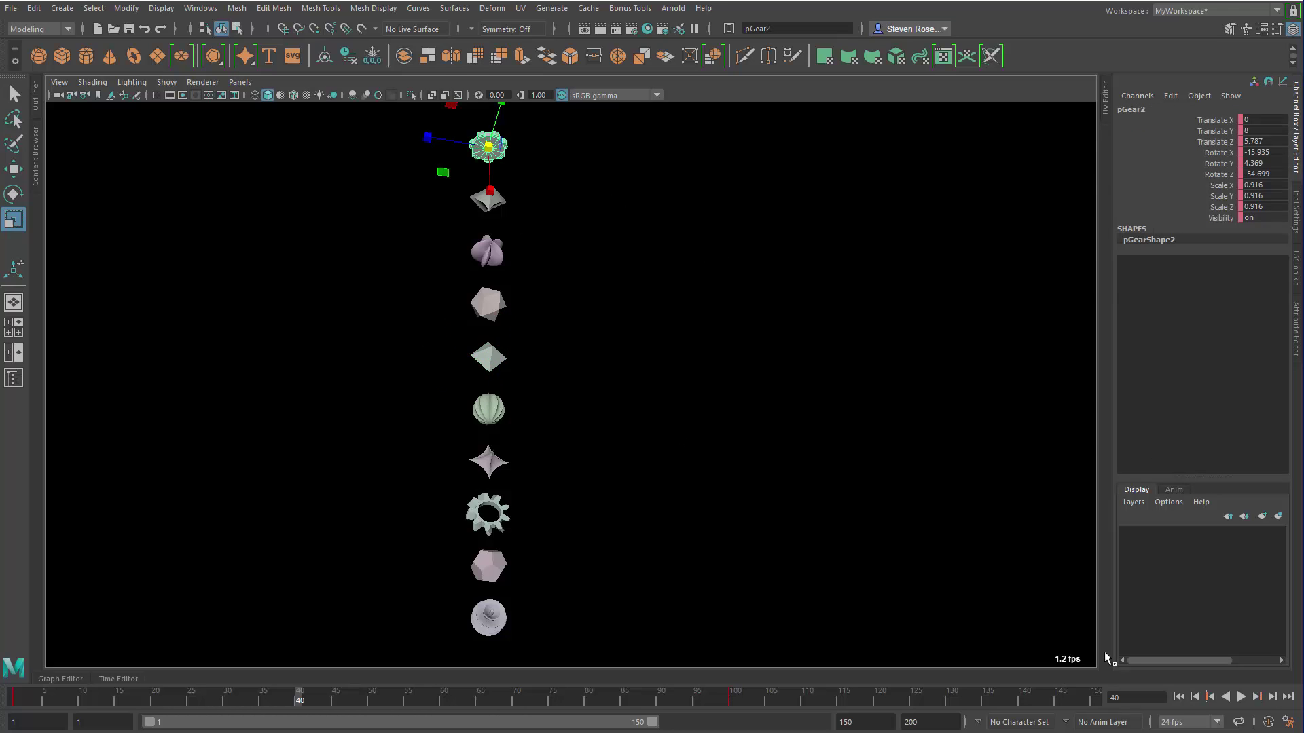
left_click(1178, 698)
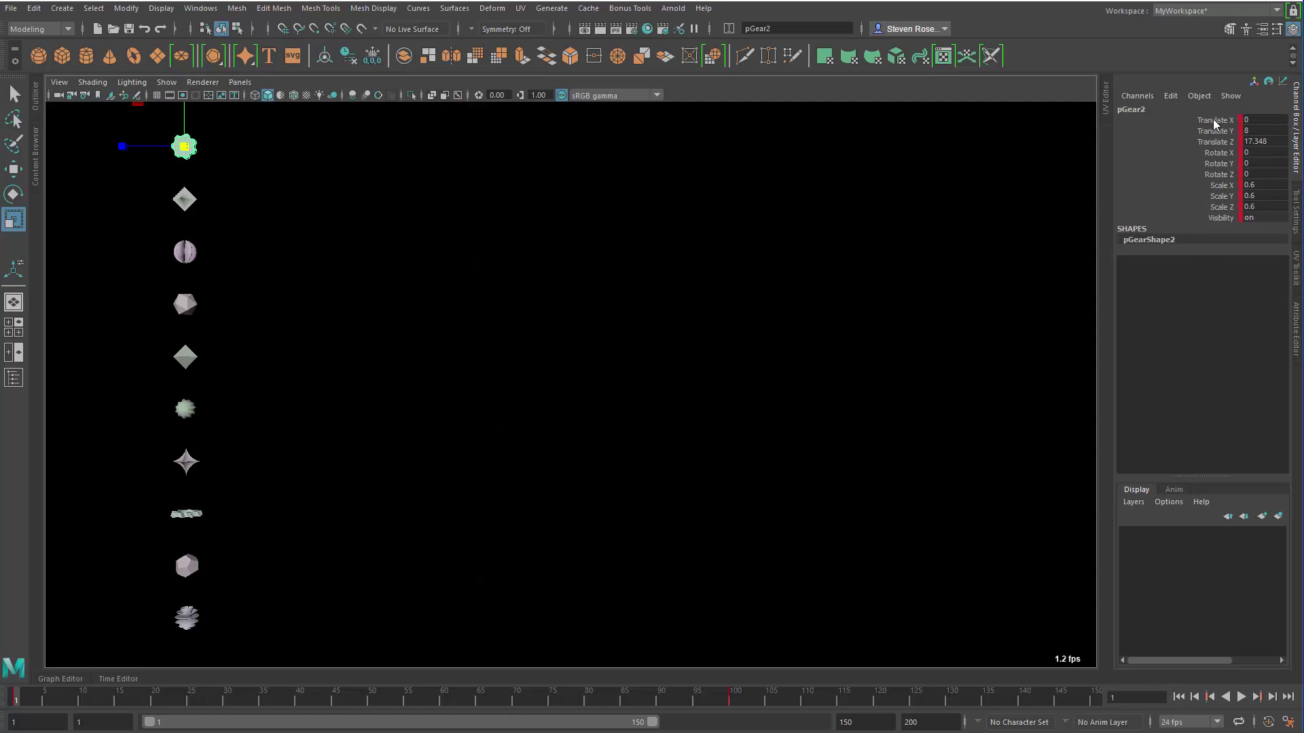
left_click_drag(1213, 119, 1228, 217)
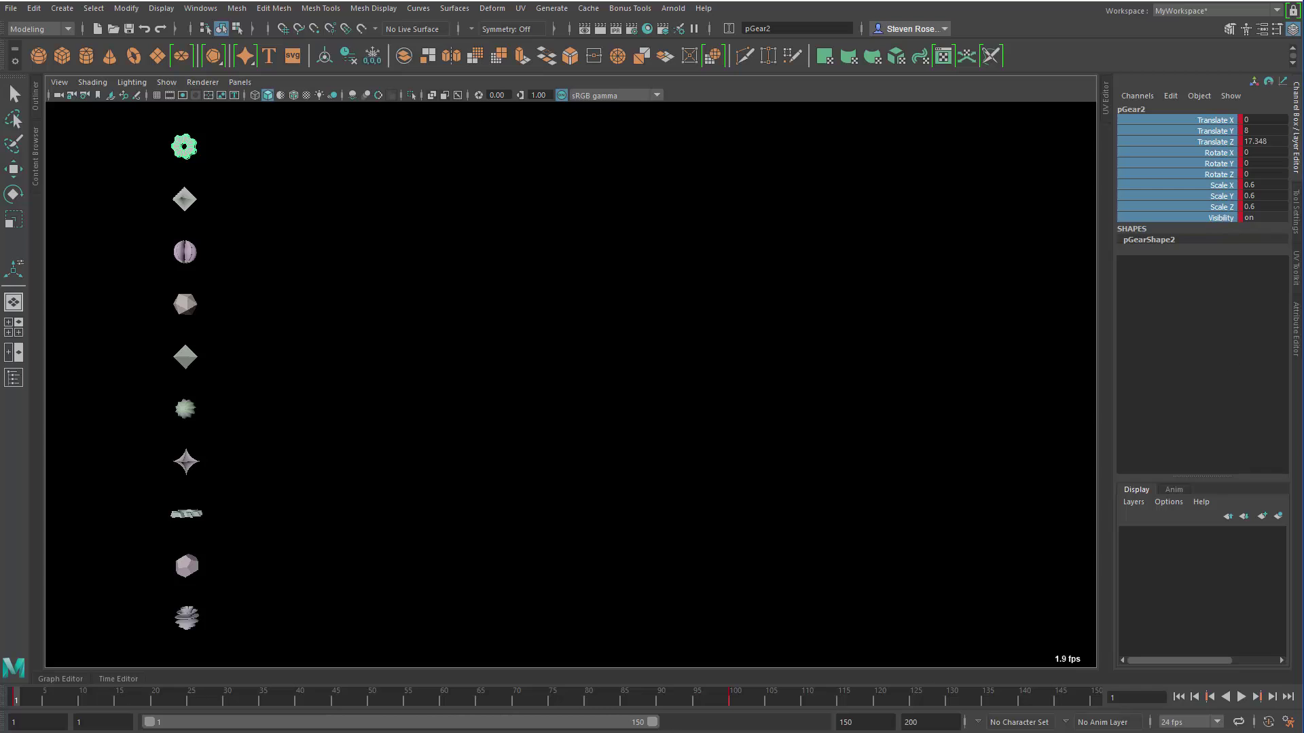
left_click(1214, 121)
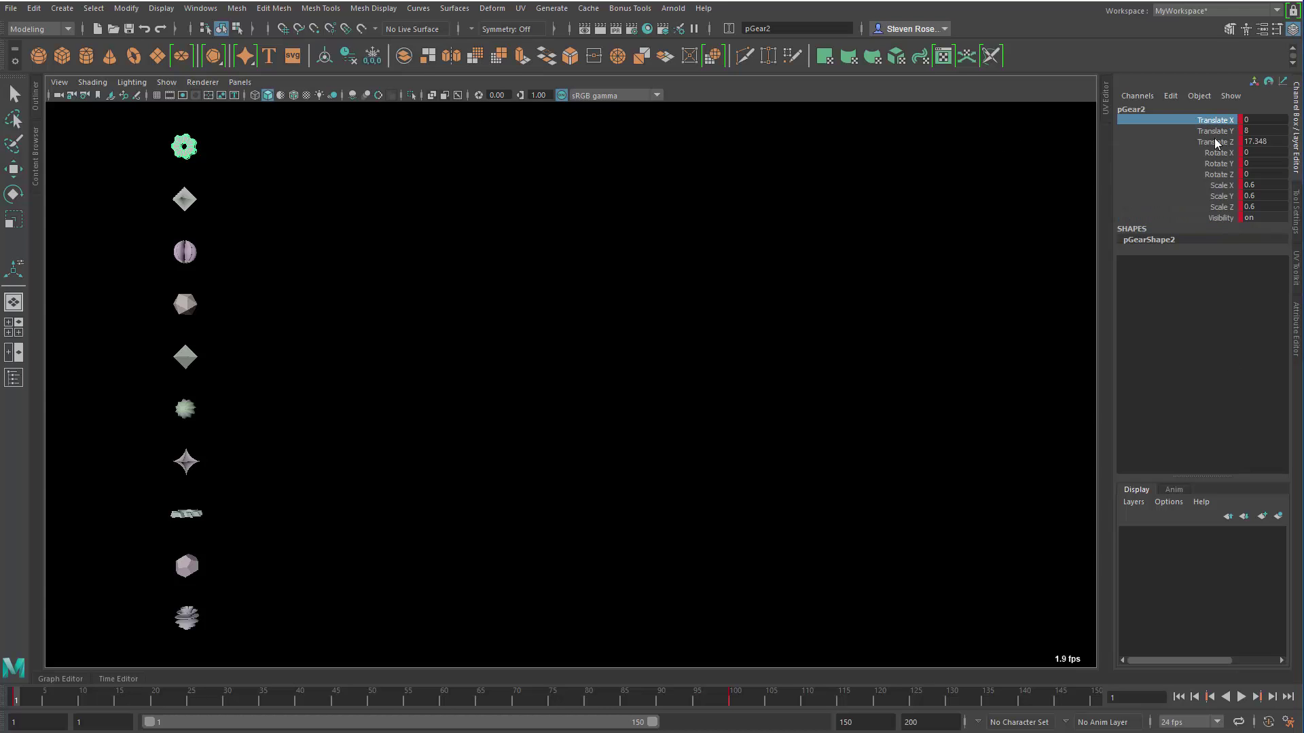
left_click(1213, 218, "shift")
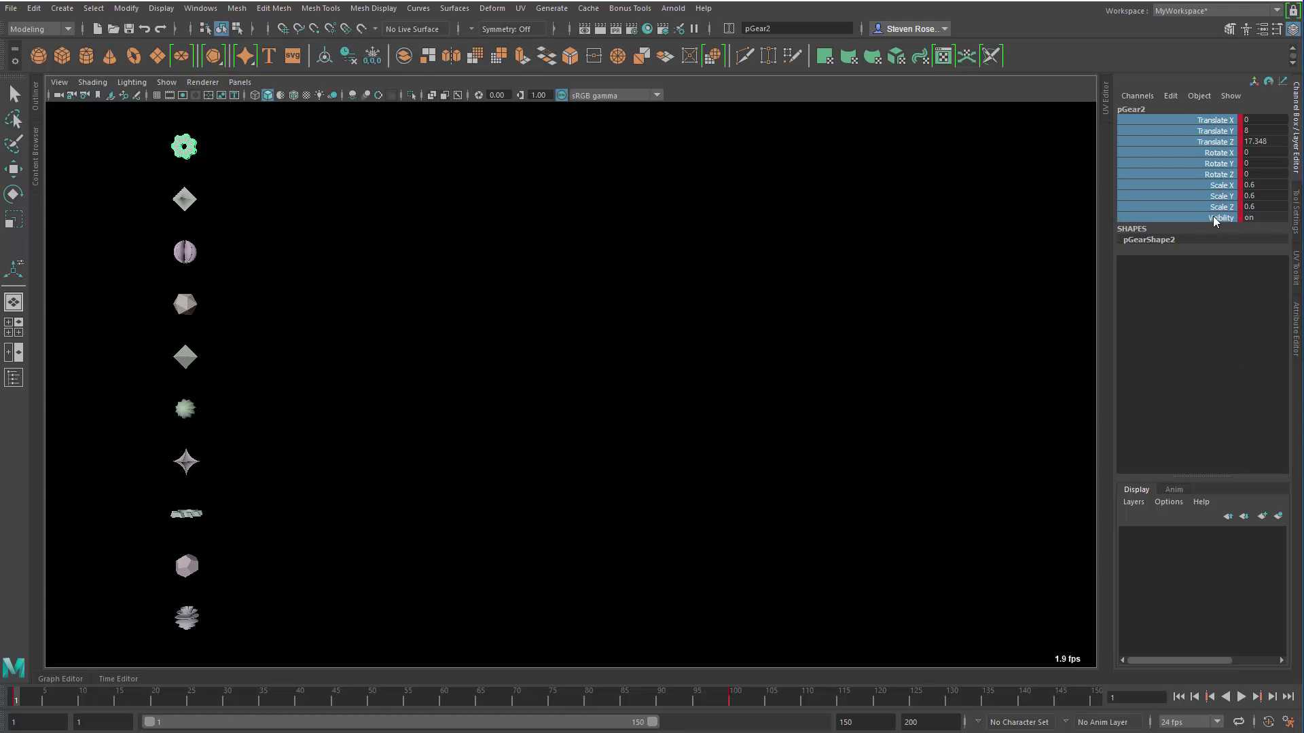
double_click(1208, 154)
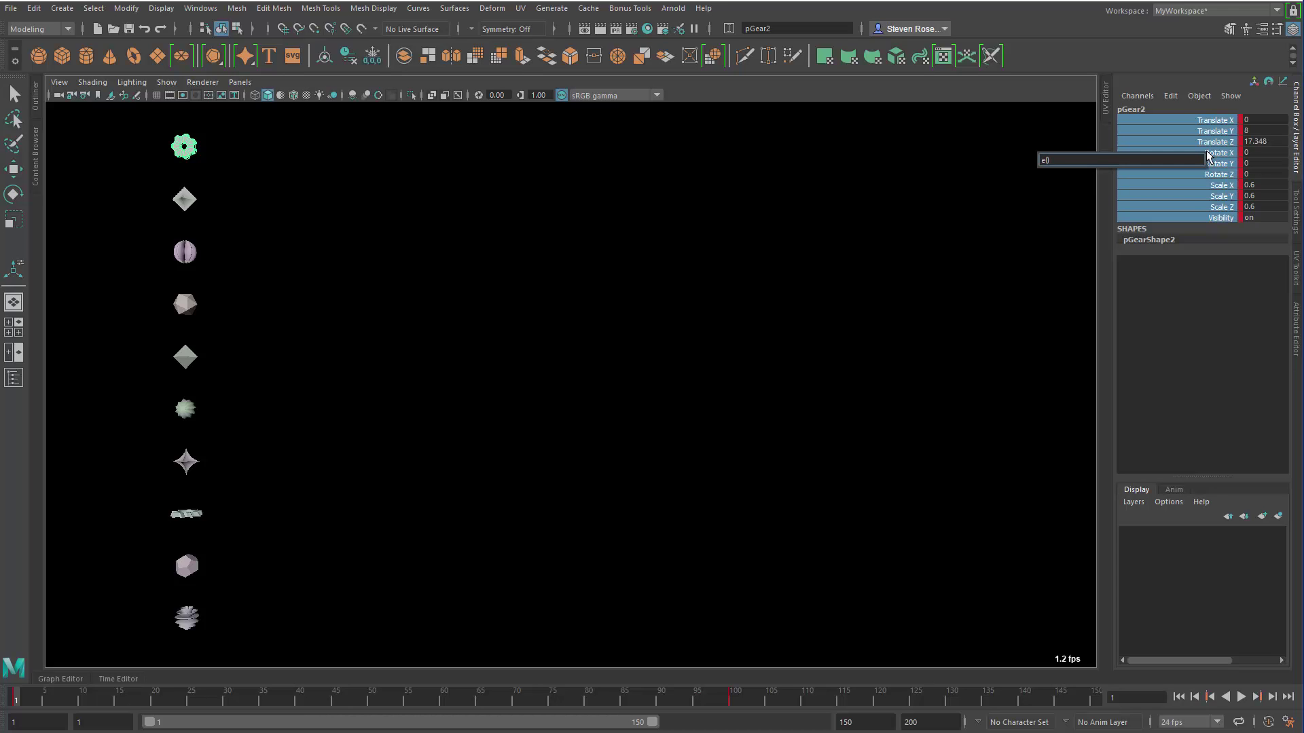
key("Return")
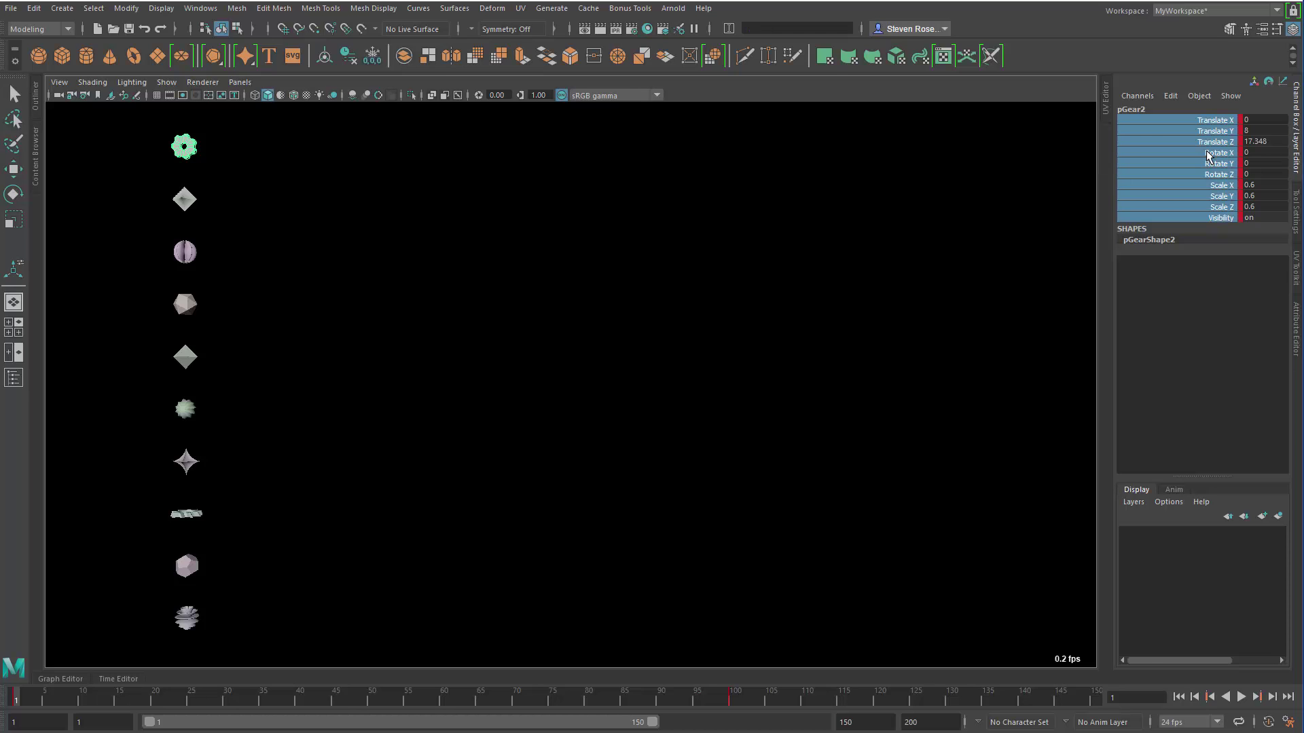
Step: Play the animation to compare the topmost gear's motion with the other shapes, and return to frame 1
left_click(1242, 697)
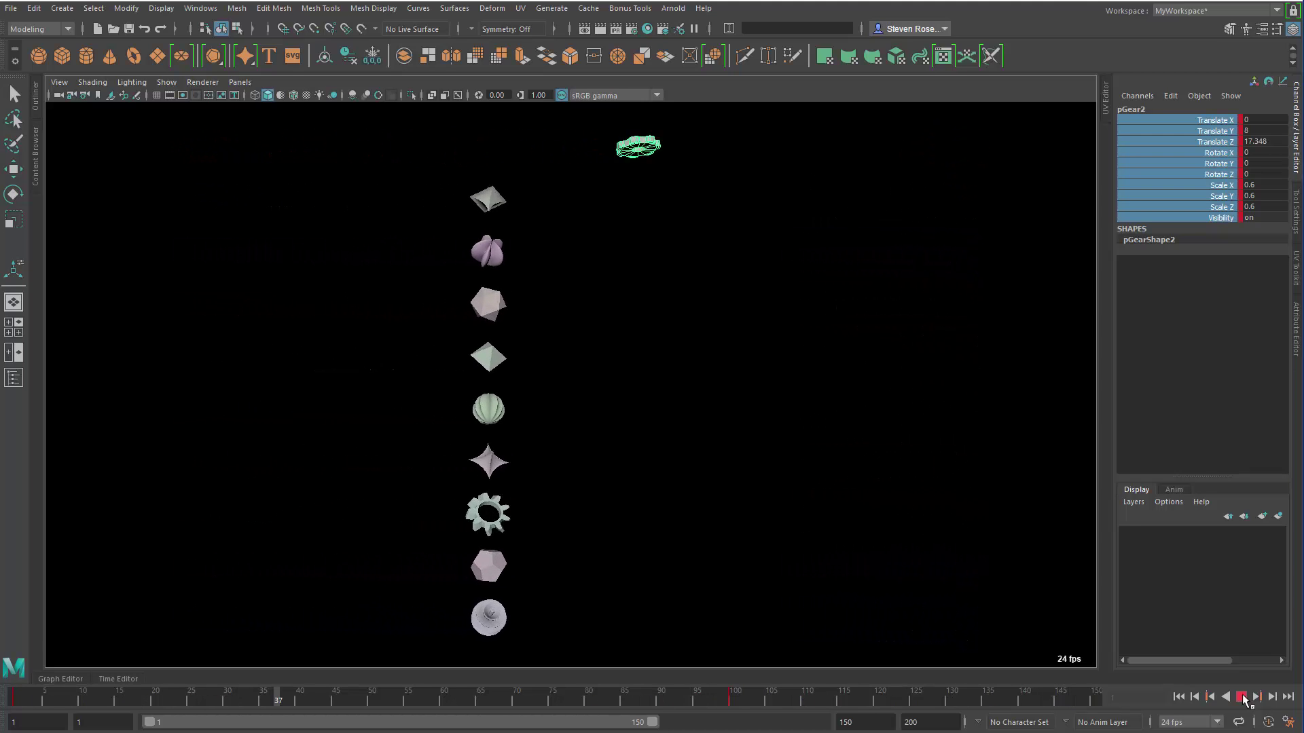
left_click(1241, 696)
left_click(1179, 697)
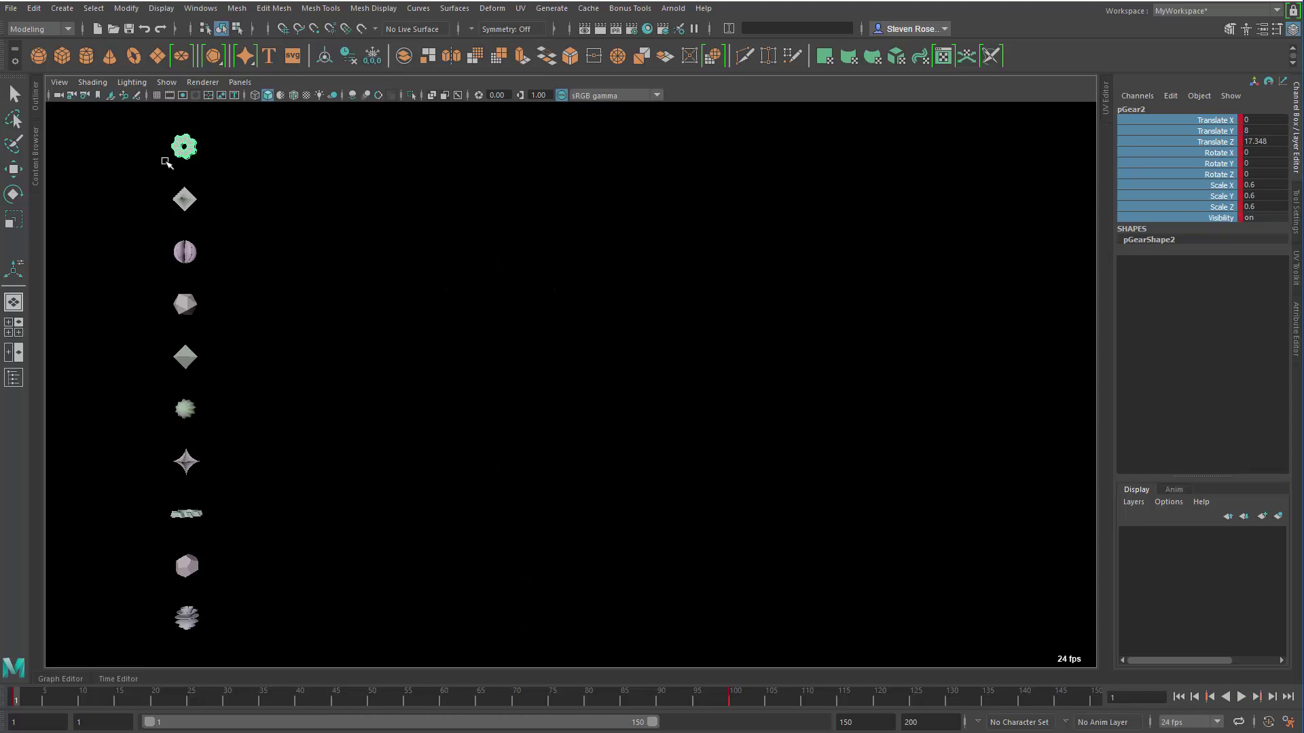
Step: Apply the e() expression to all transform and visibility channels of the topmost gear, the third-row super shape and the fifth-row platonic solid
left_click_drag(138, 126, 190, 168)
left_click(189, 252)
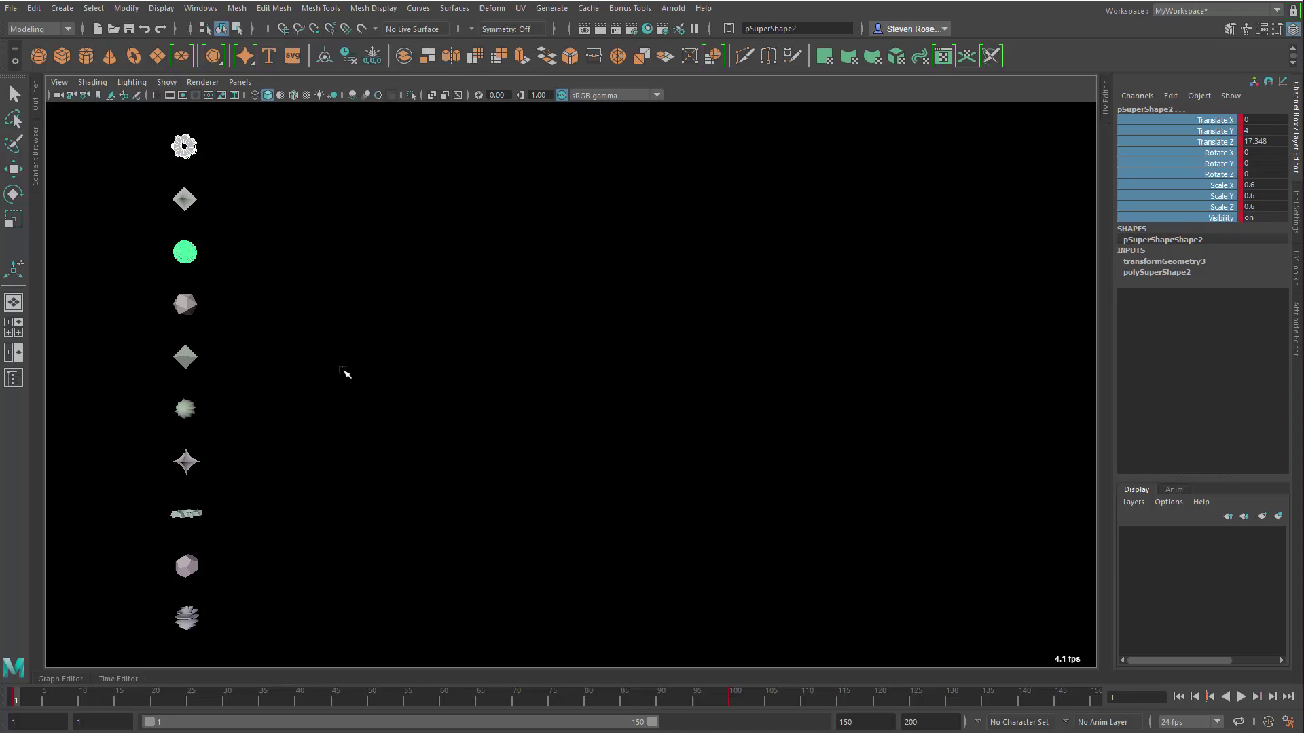
left_click(178, 358)
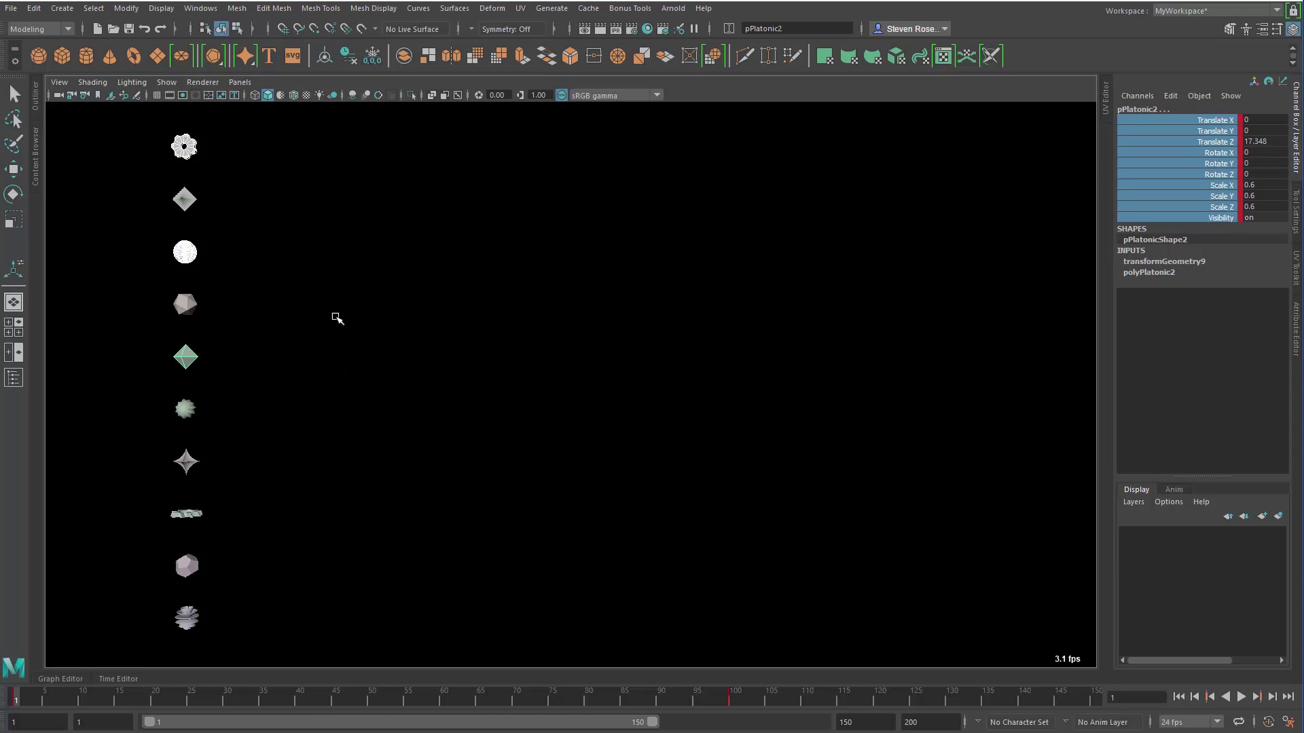
double_click(1220, 131)
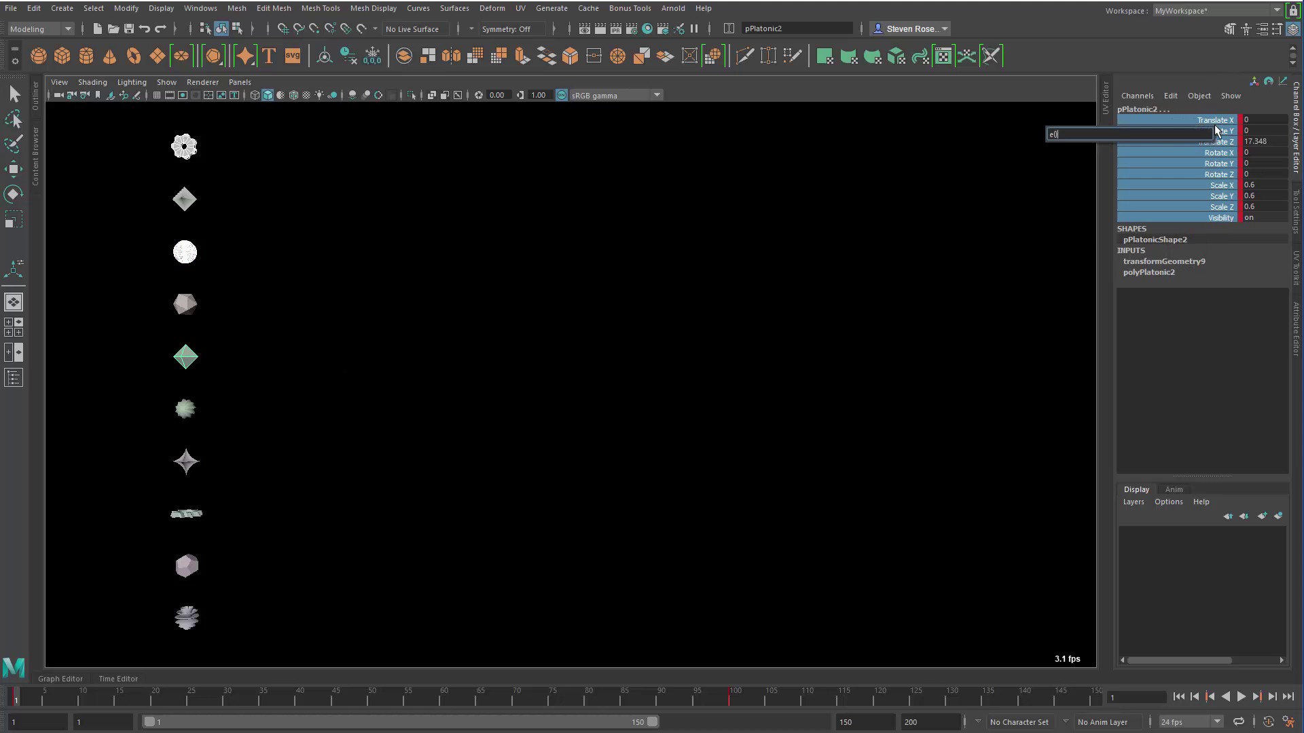
key("Return")
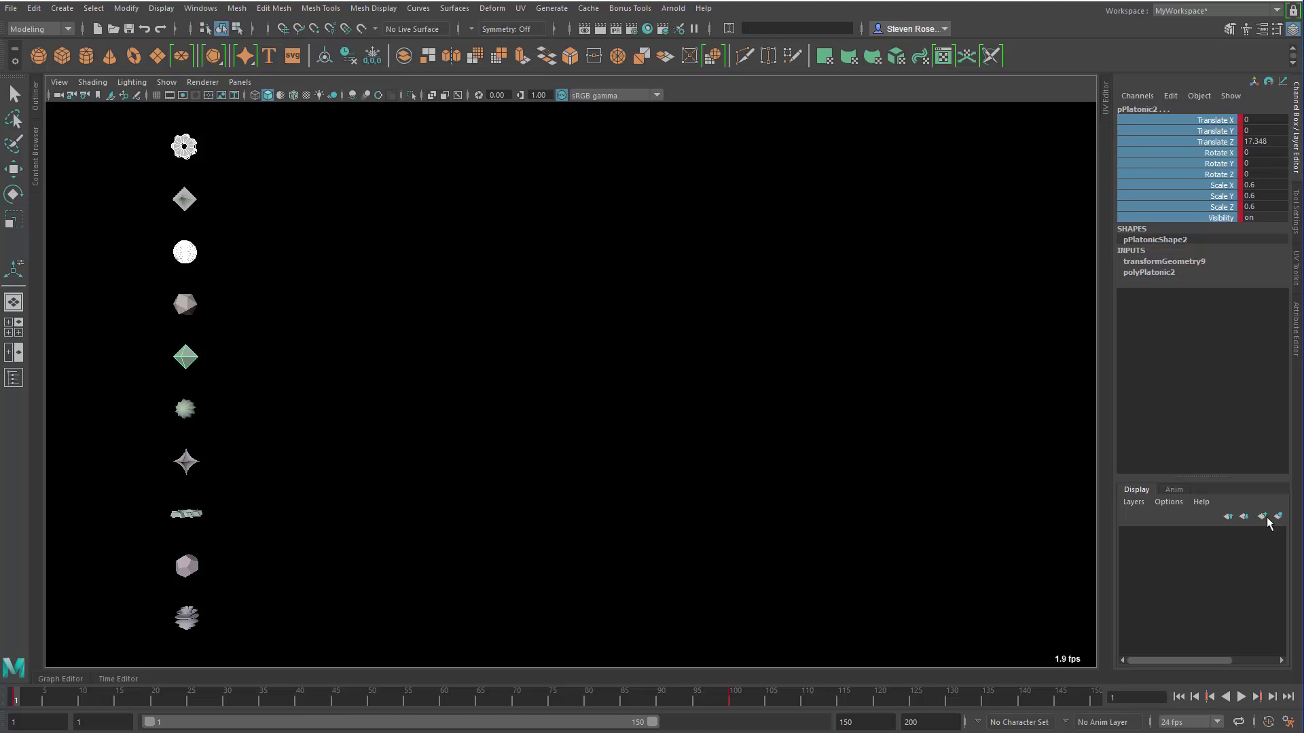
Step: Play the animation to compare the three edited shapes with the remaining ones, and return to frame 1
left_click(1241, 697)
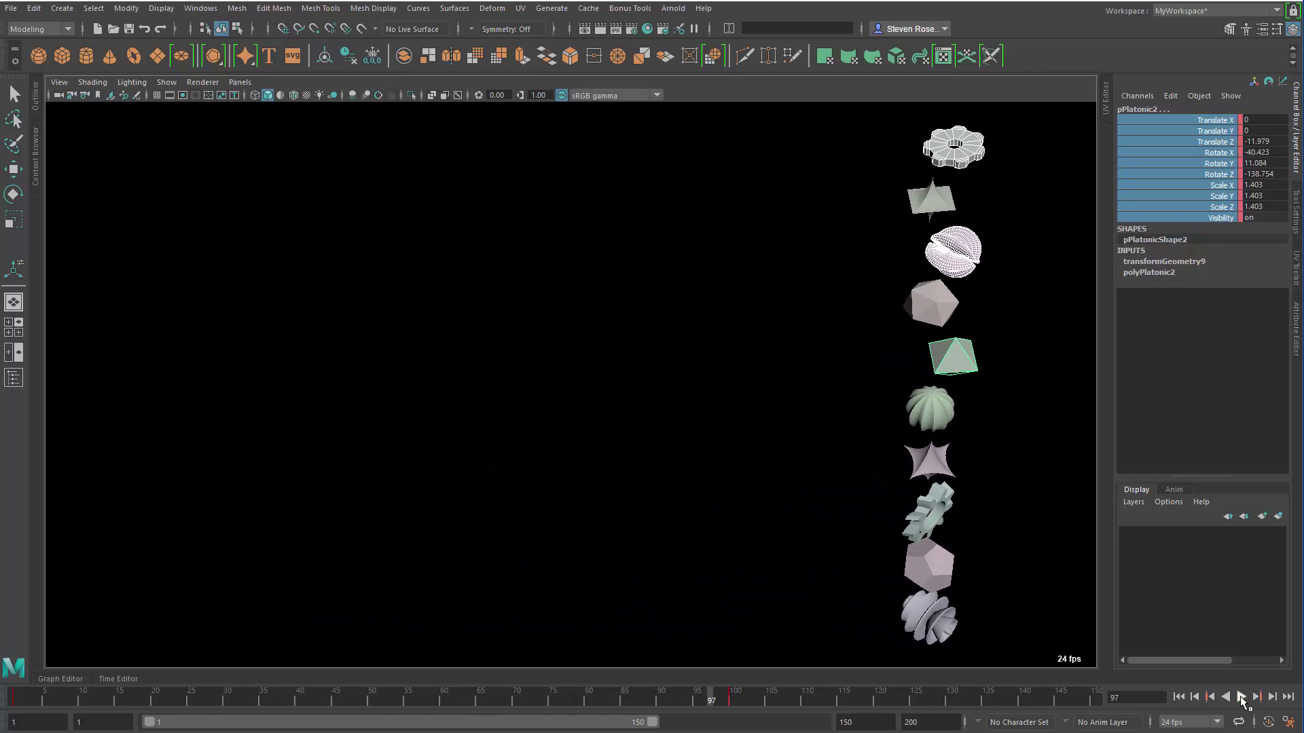
left_click(1241, 696)
left_click(1178, 697)
Step: Apply the dash-script expression e(-1) to all transform and visibility channels of the bottommost super shape
left_click(186, 614)
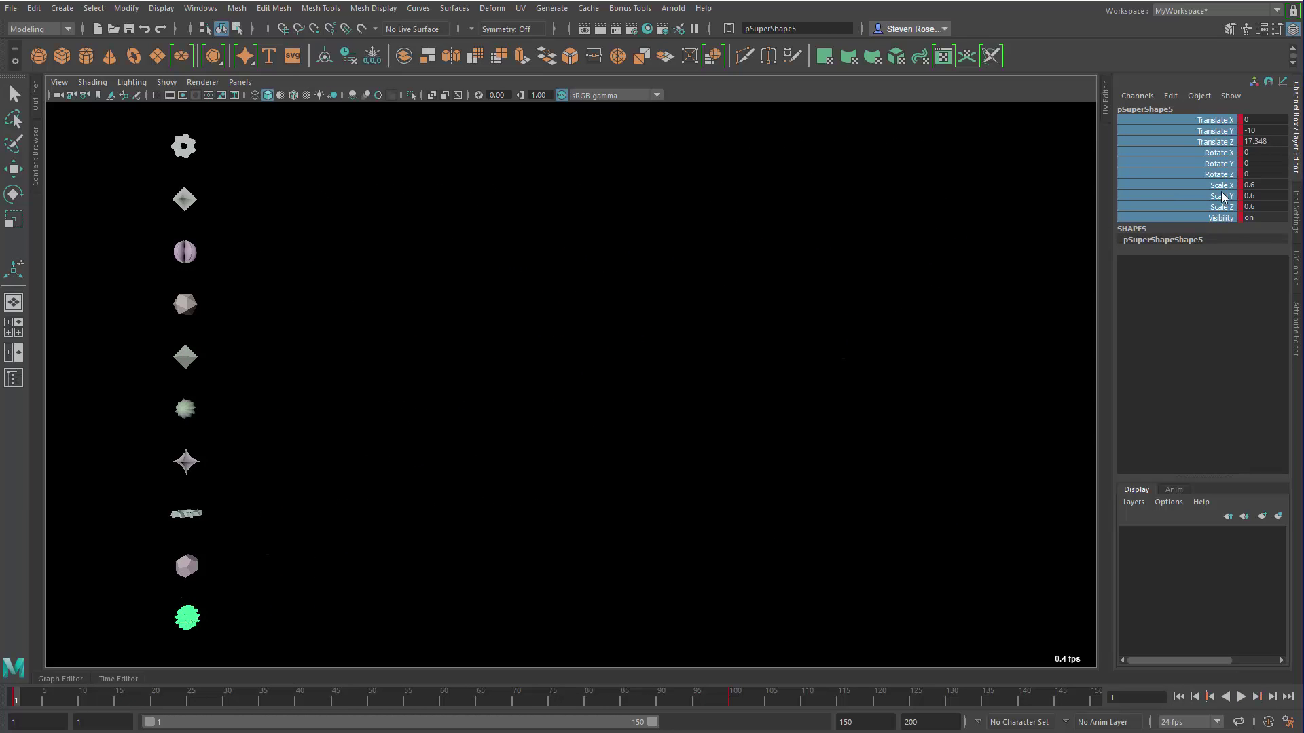
key("Tab")
type("e(")
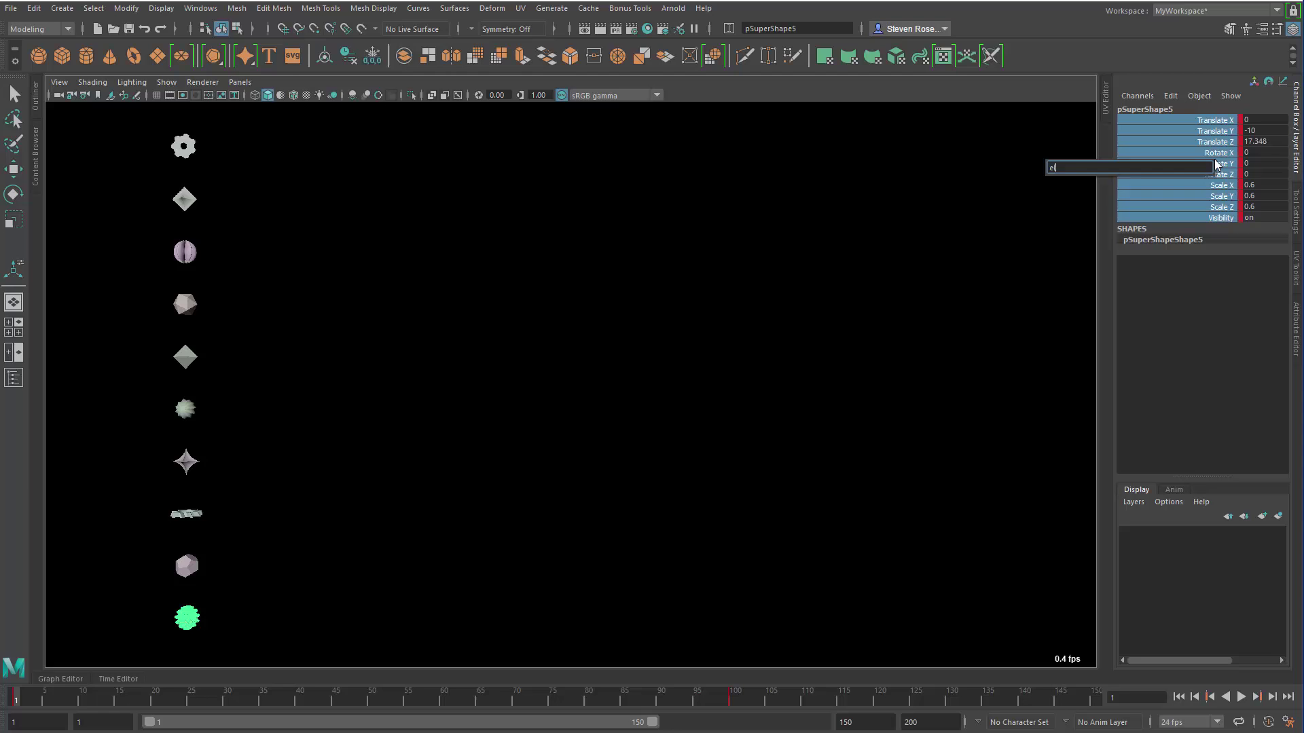
type("-1")
key("Return")
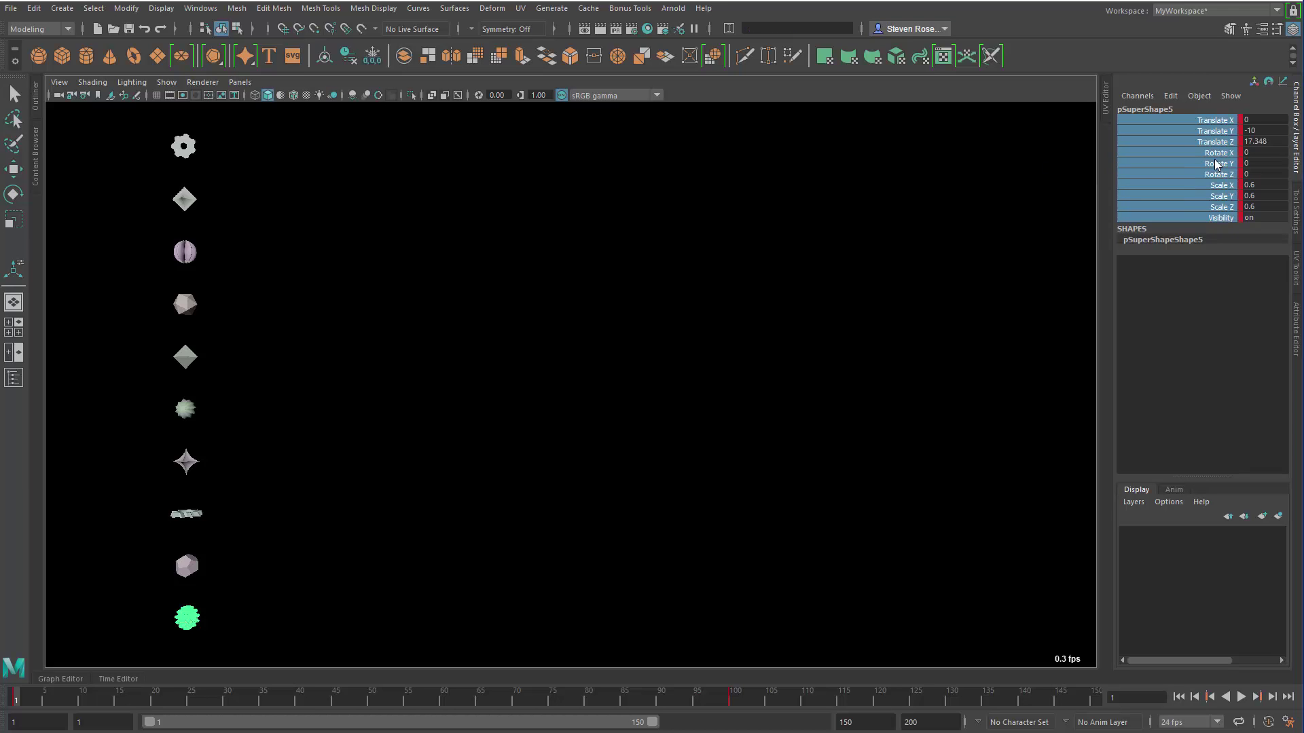
Step: Play the animation to compare the bottommost super shape's timing with the others, and rewind to frame 1
left_click(1242, 697)
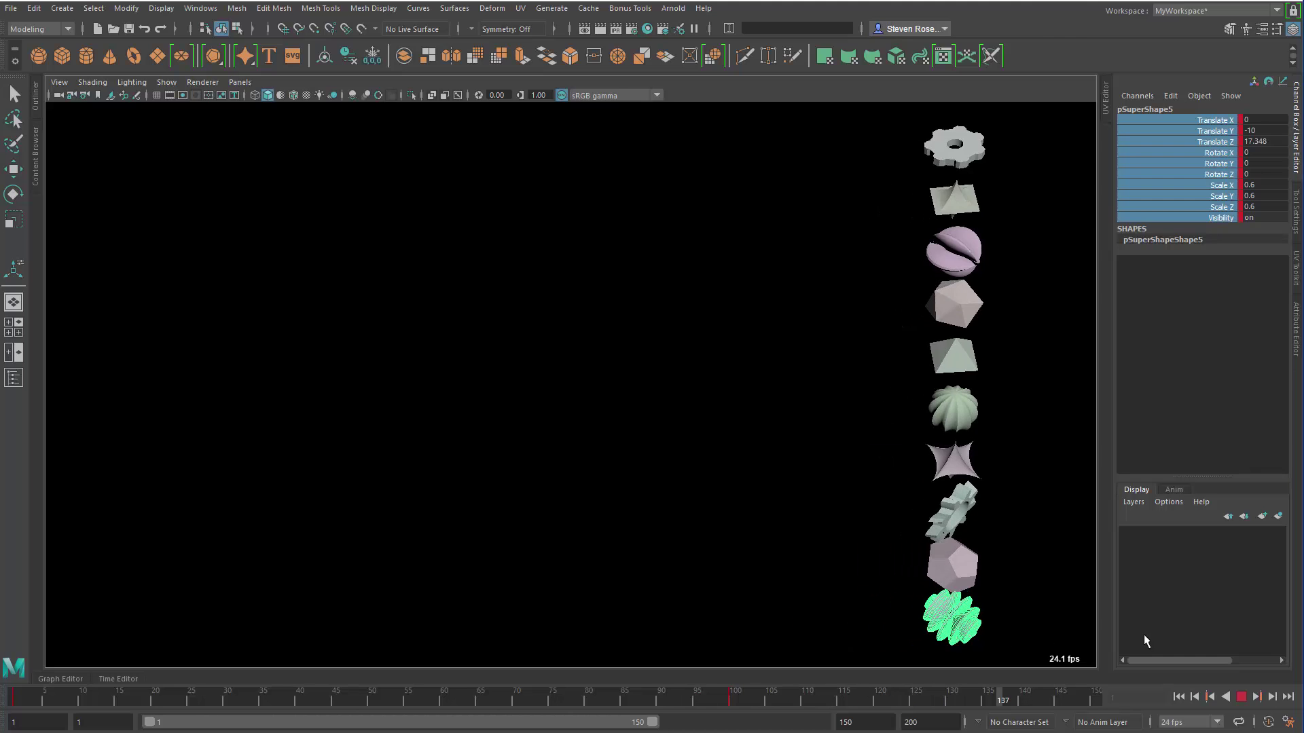
left_click(1242, 697)
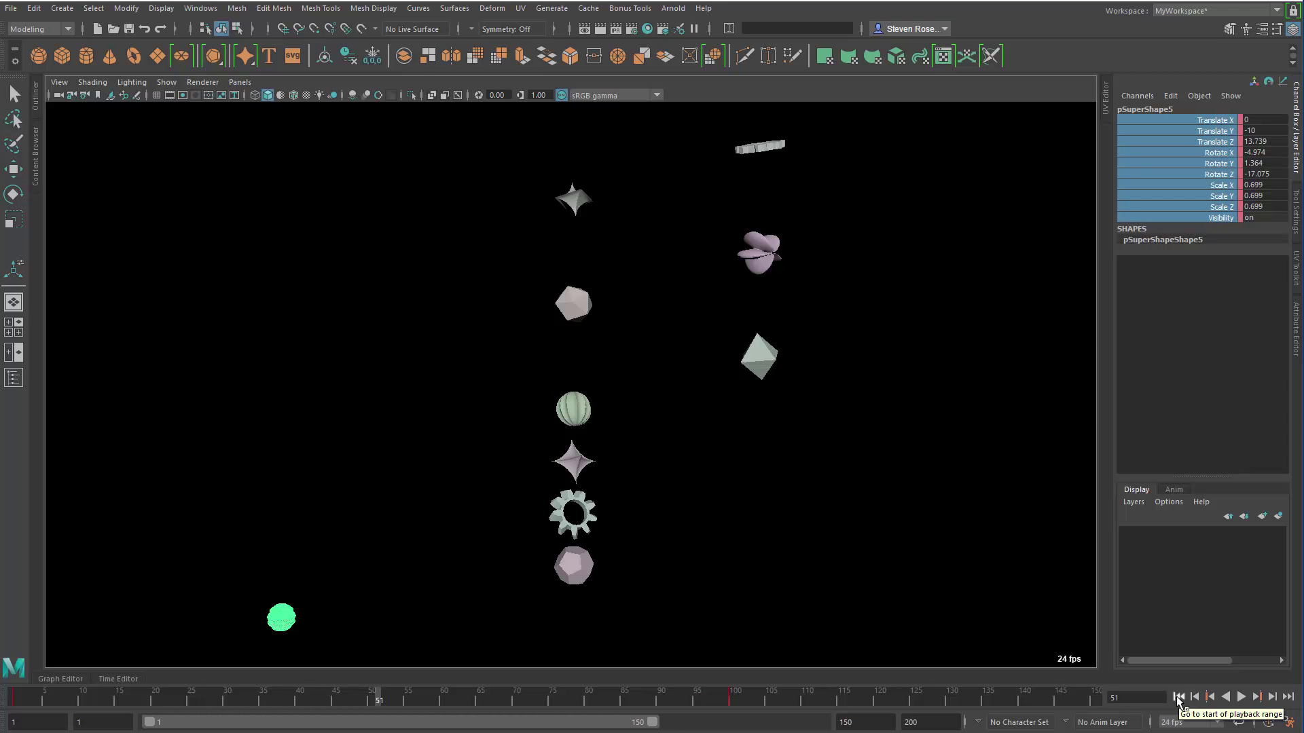
left_click(1177, 699)
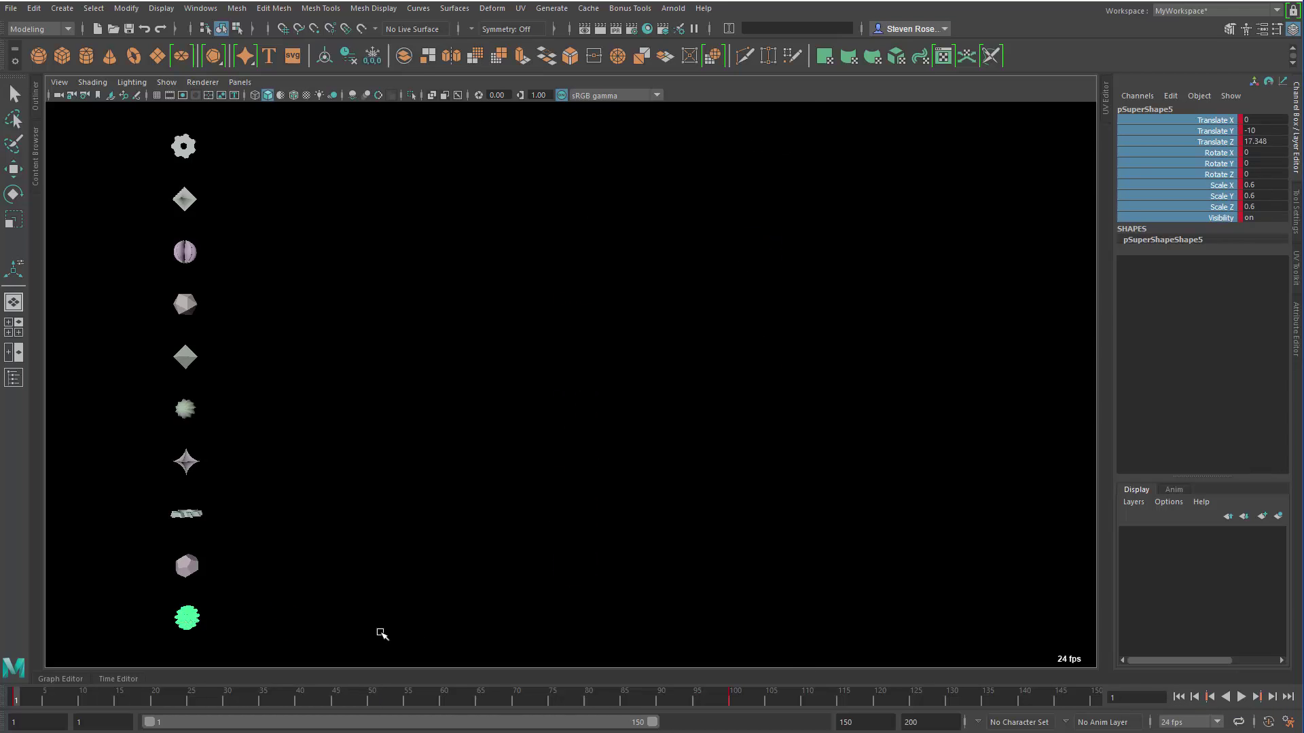
Step: Apply an e() dash-script expression to all transform and visibility channels of the ninth-row platonic solid and play the animation to compare its timing
left_click(185, 561)
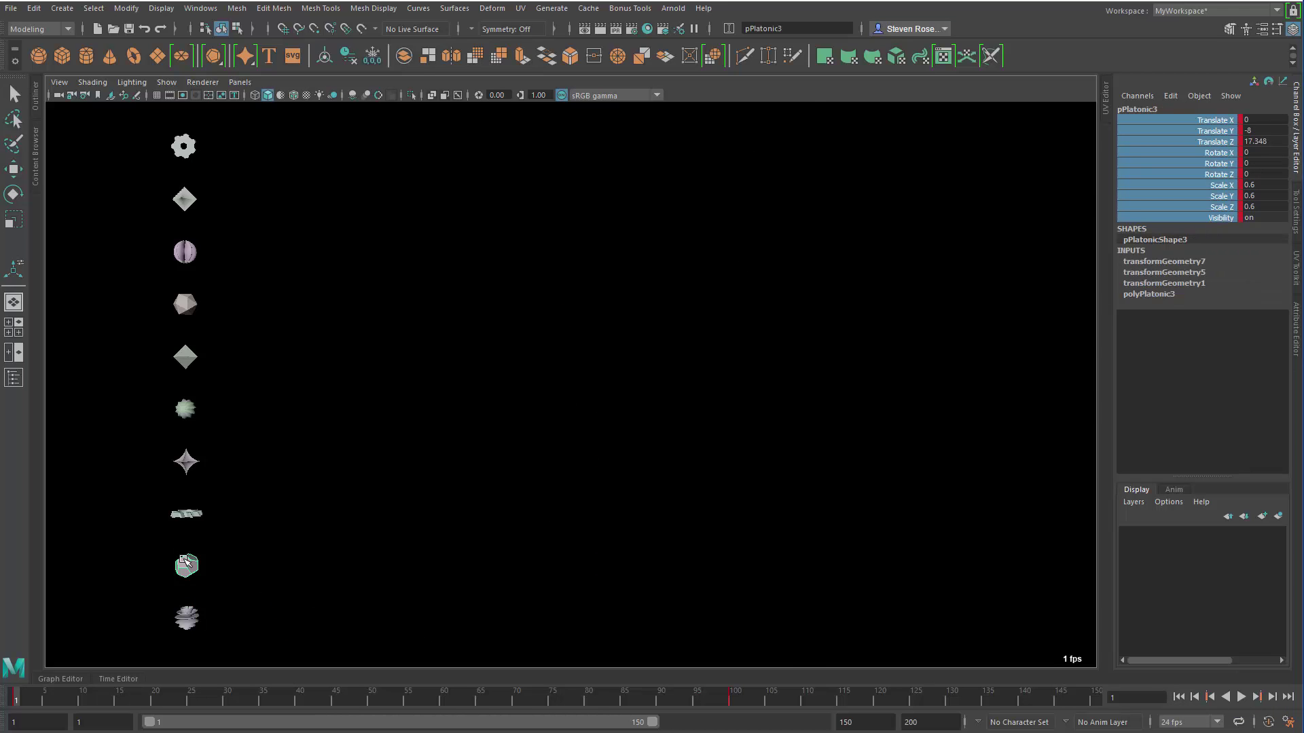
double_click(1218, 186)
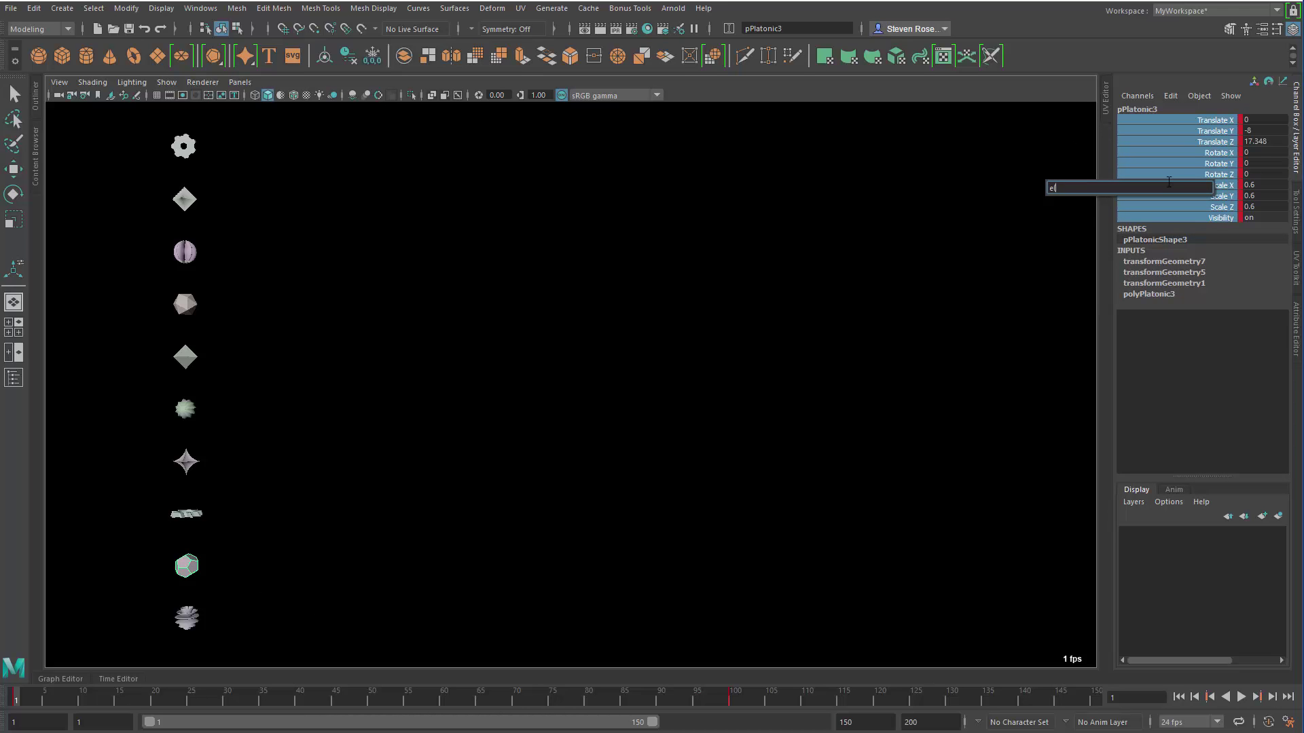
key("Return")
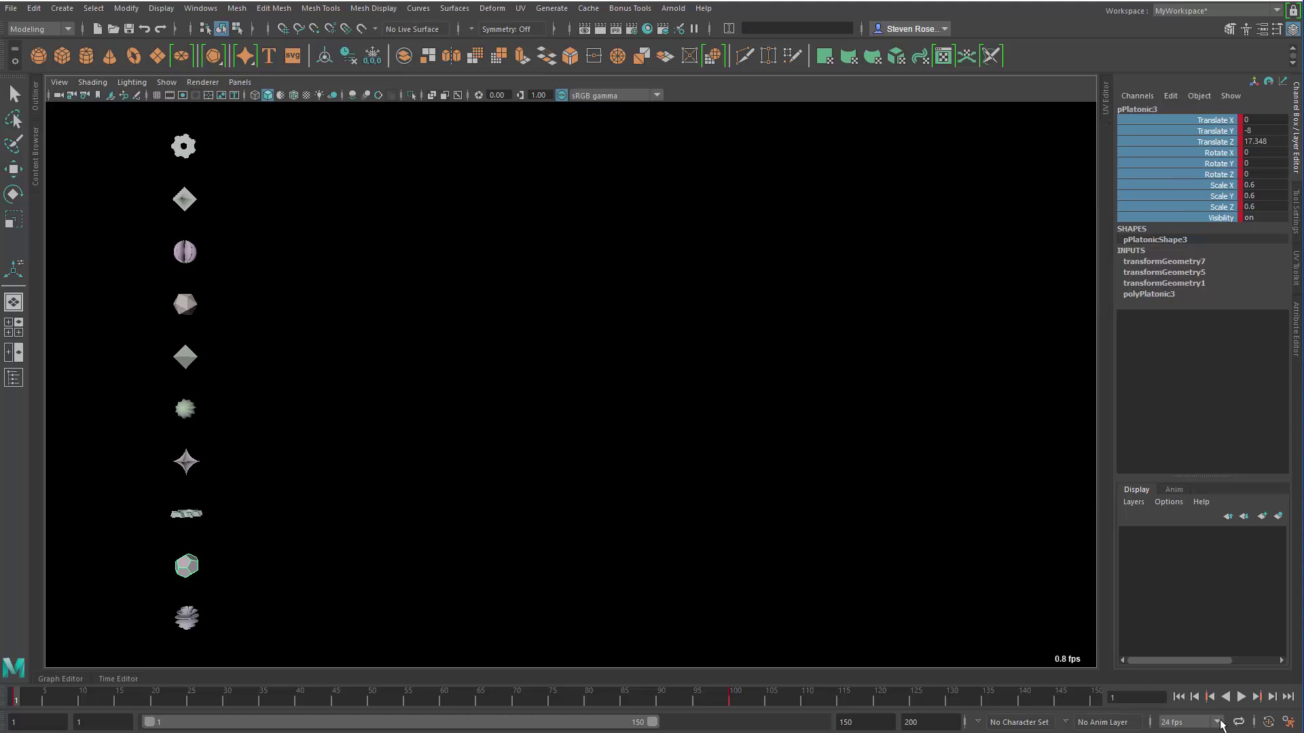
left_click(1243, 697)
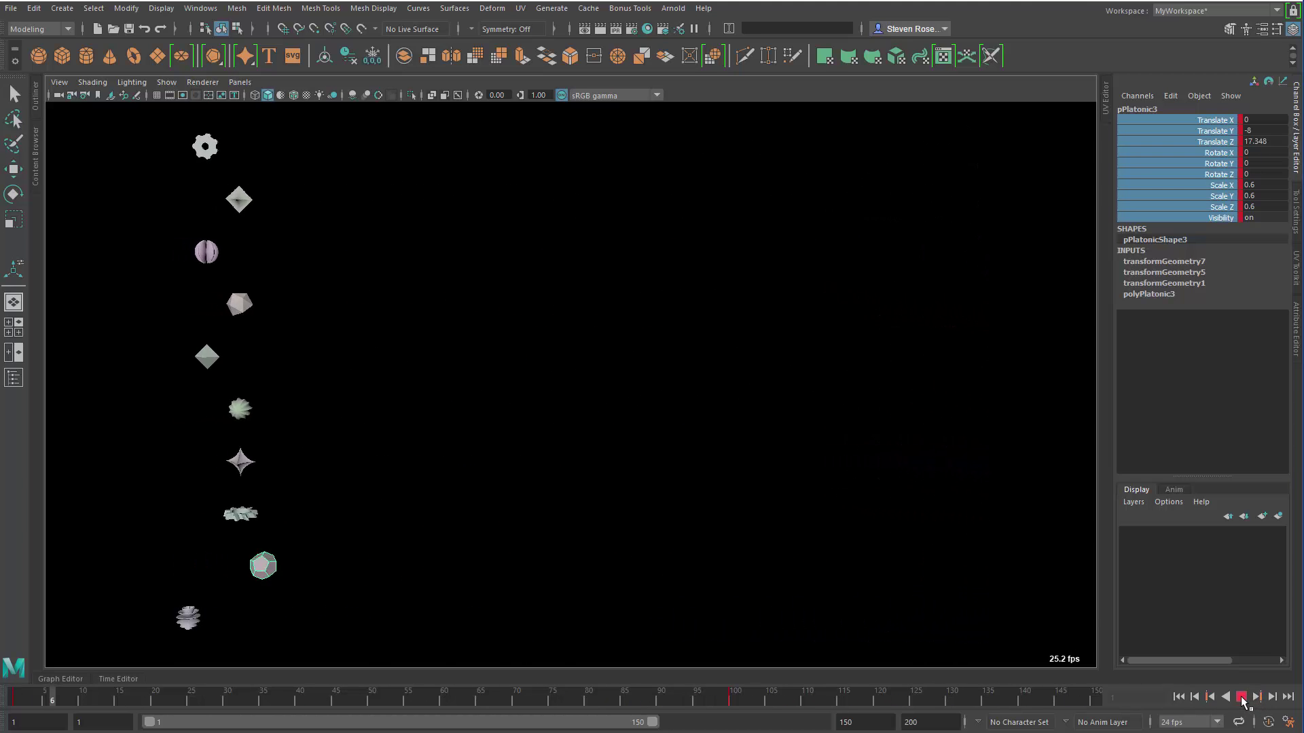
left_click(1241, 698)
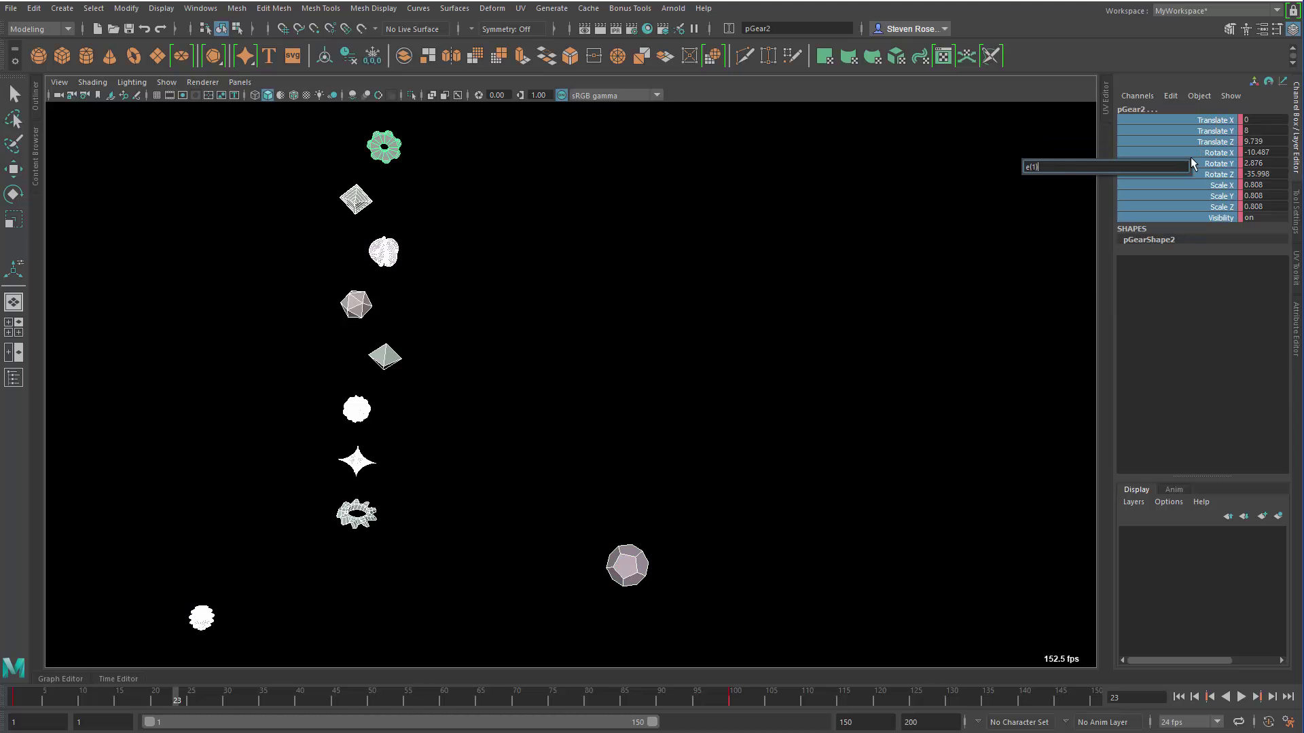
Step: Apply e(1) to all transform and visibility channels of all ten shapes and play the animation from frame 1
key("Return")
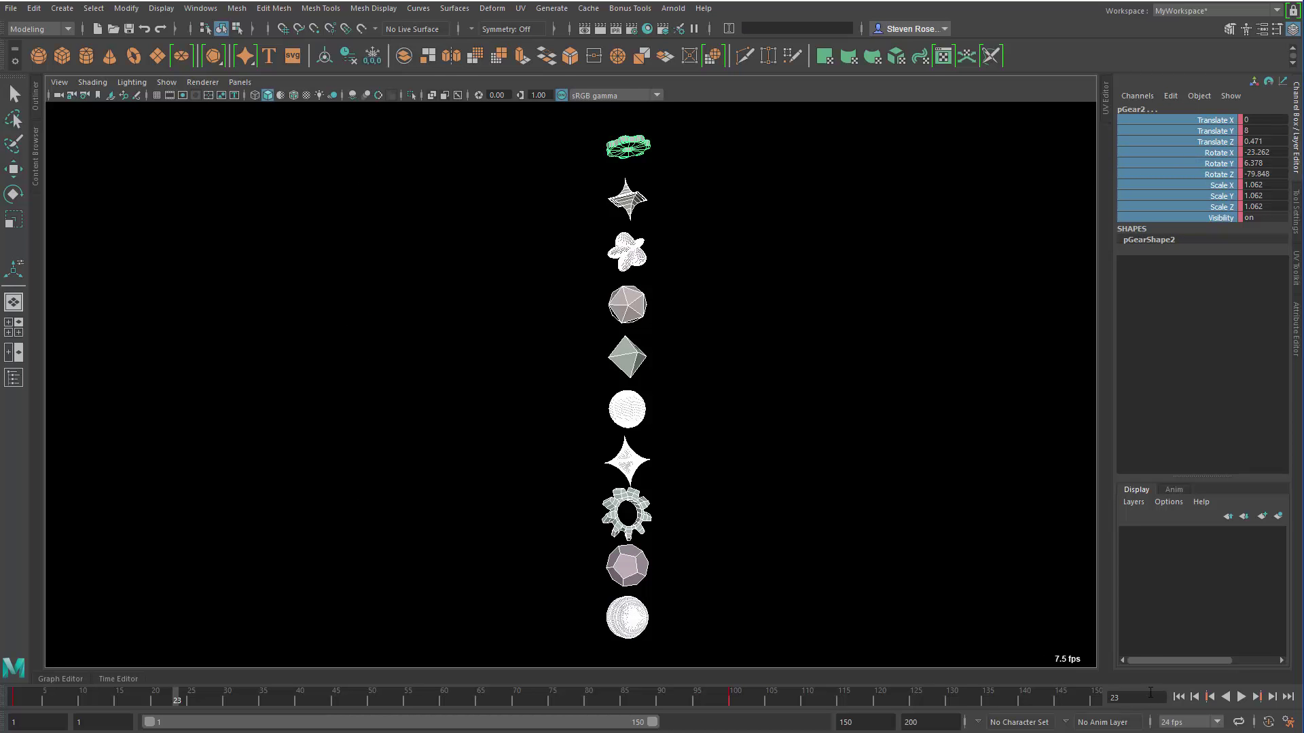
left_click(1179, 697)
left_click(1241, 697)
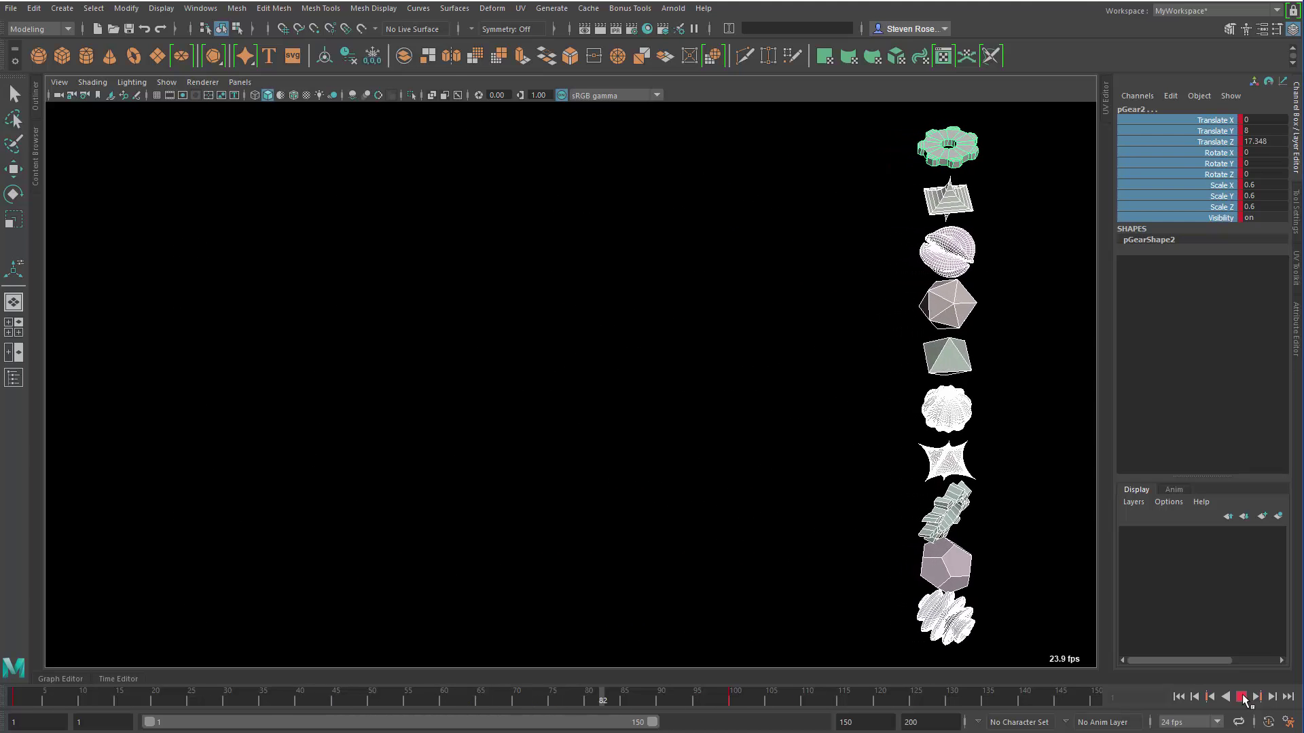
left_click(1243, 698)
Step: Apply e(-1) to all transform and visibility channels of all ten shapes and replay the animation from frame 1
double_click(1217, 158)
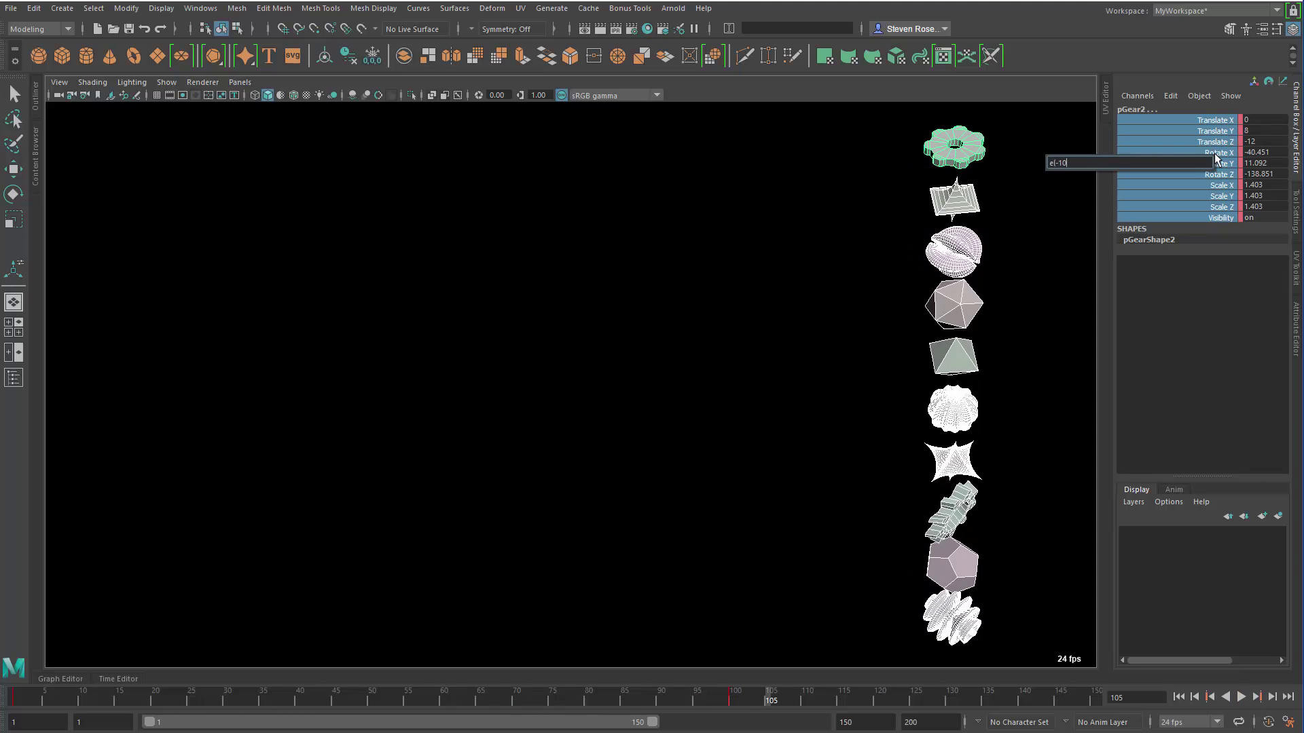
key("Return")
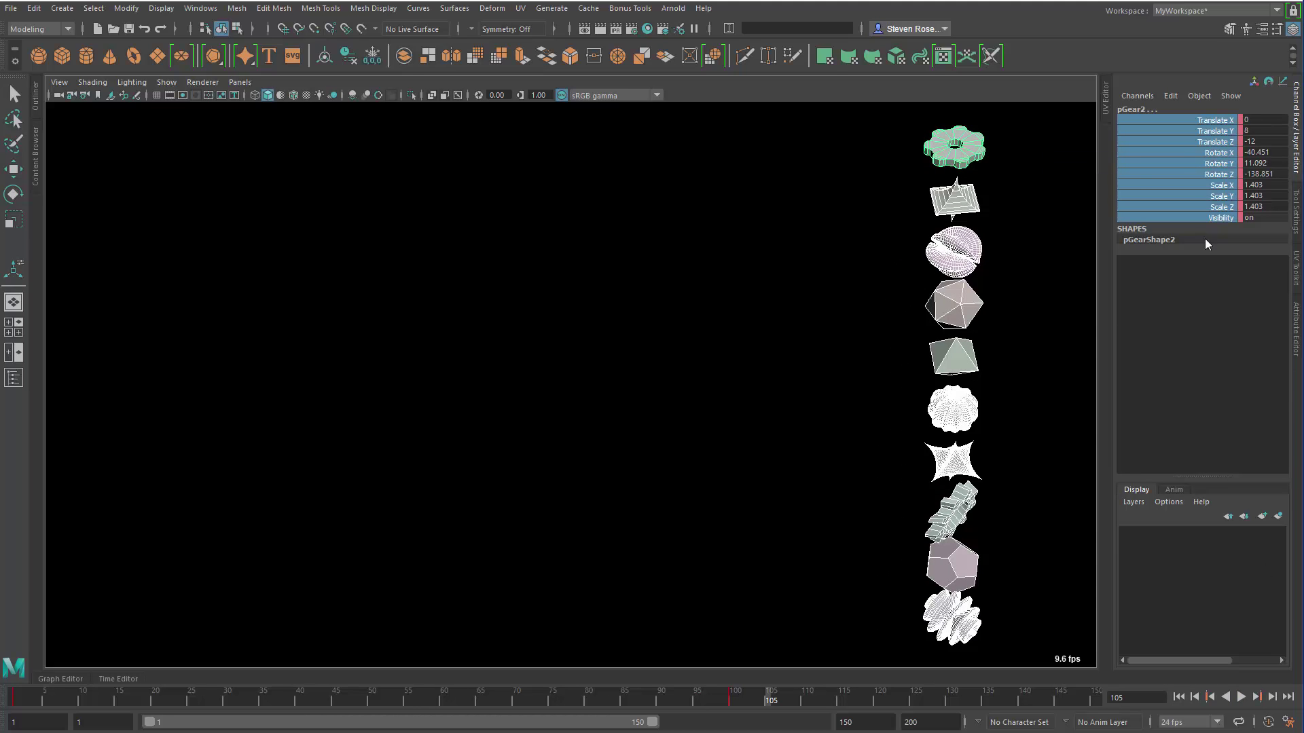
left_click(1179, 698)
left_click(1242, 697)
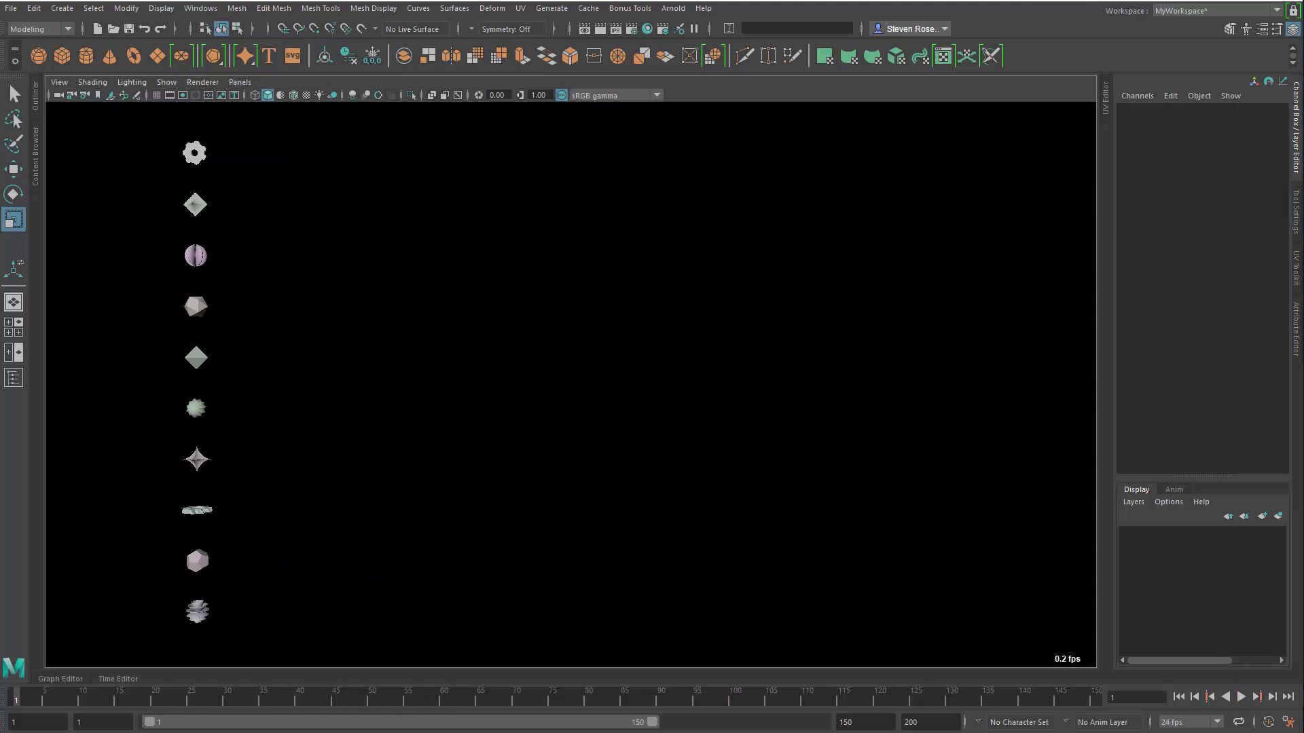
Step: Play the unstaggered animation of the ten shapes and return to frame 1
left_click(1240, 698)
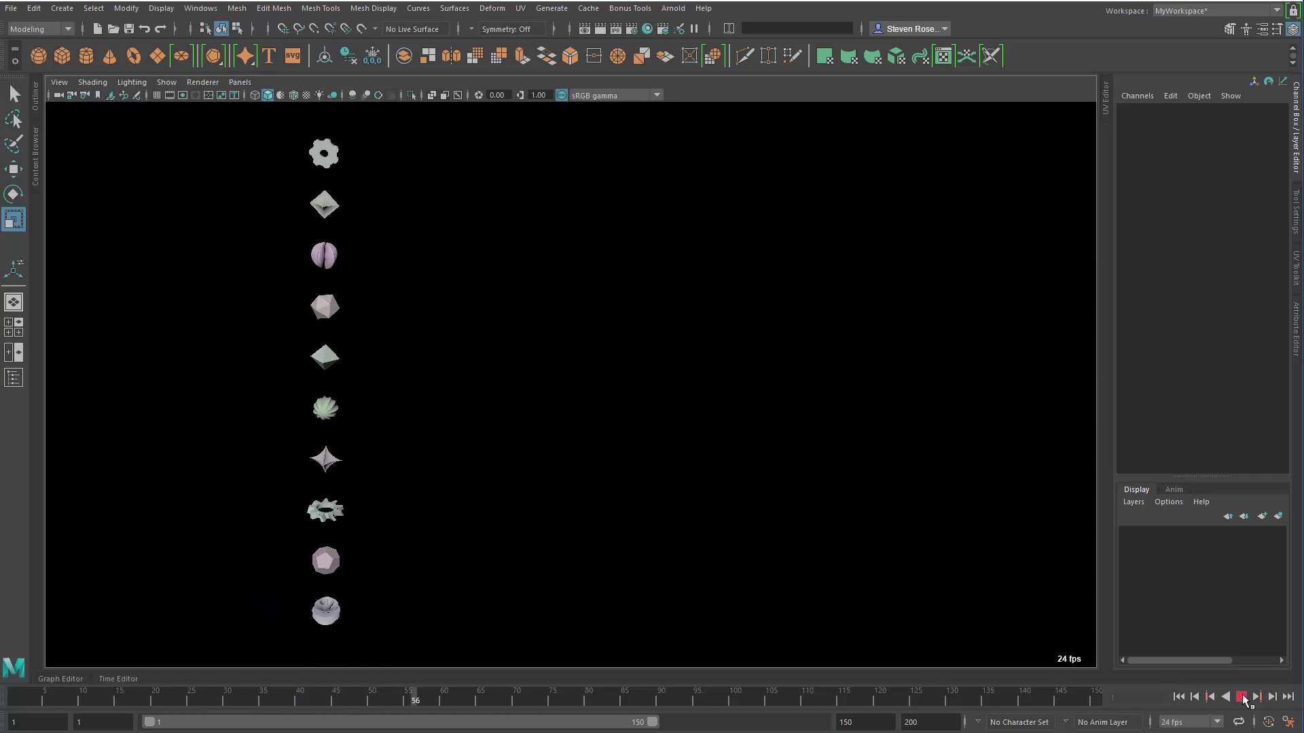
left_click(1228, 697)
left_click(1180, 697)
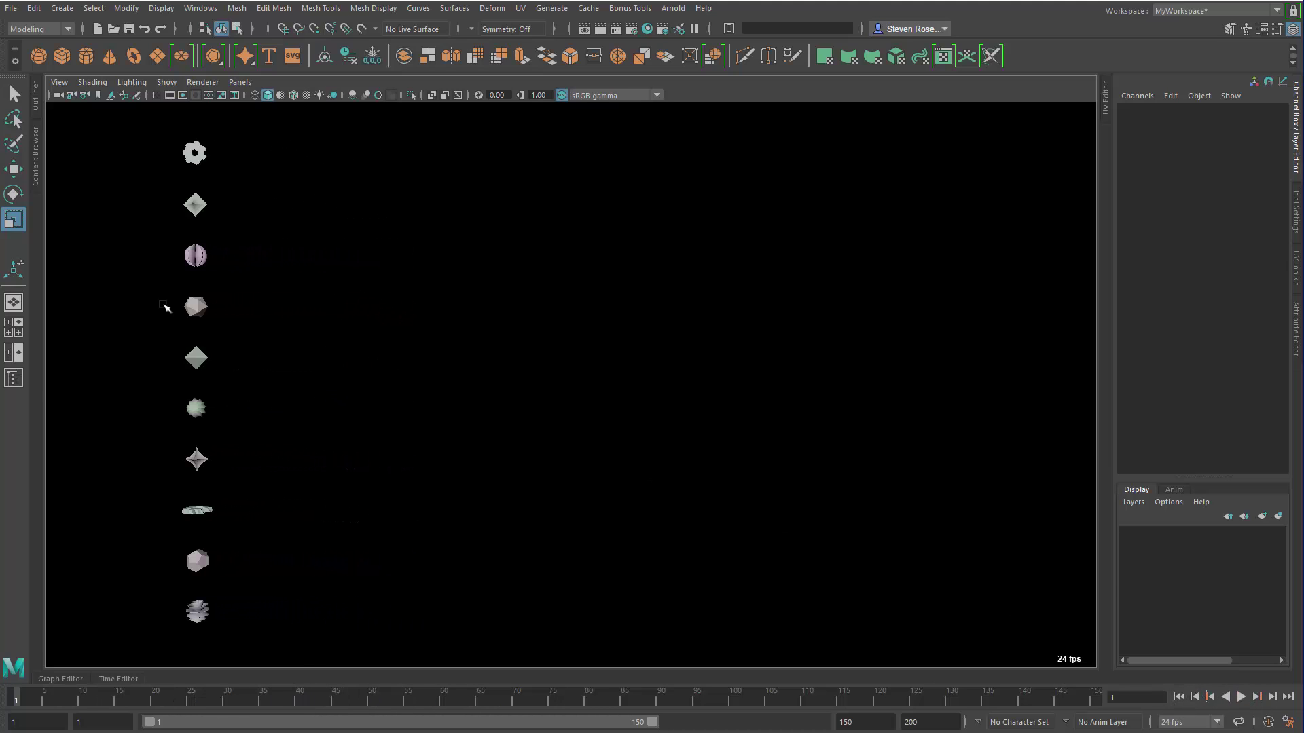
Step: Select all ten shapes from the topmost to the bottommost and apply the dash-script expression ts(1) to all their transform and visibility channels
left_click(194, 154)
left_click(196, 205, "shift")
left_click(195, 256, "shift")
left_click(195, 307, "shift")
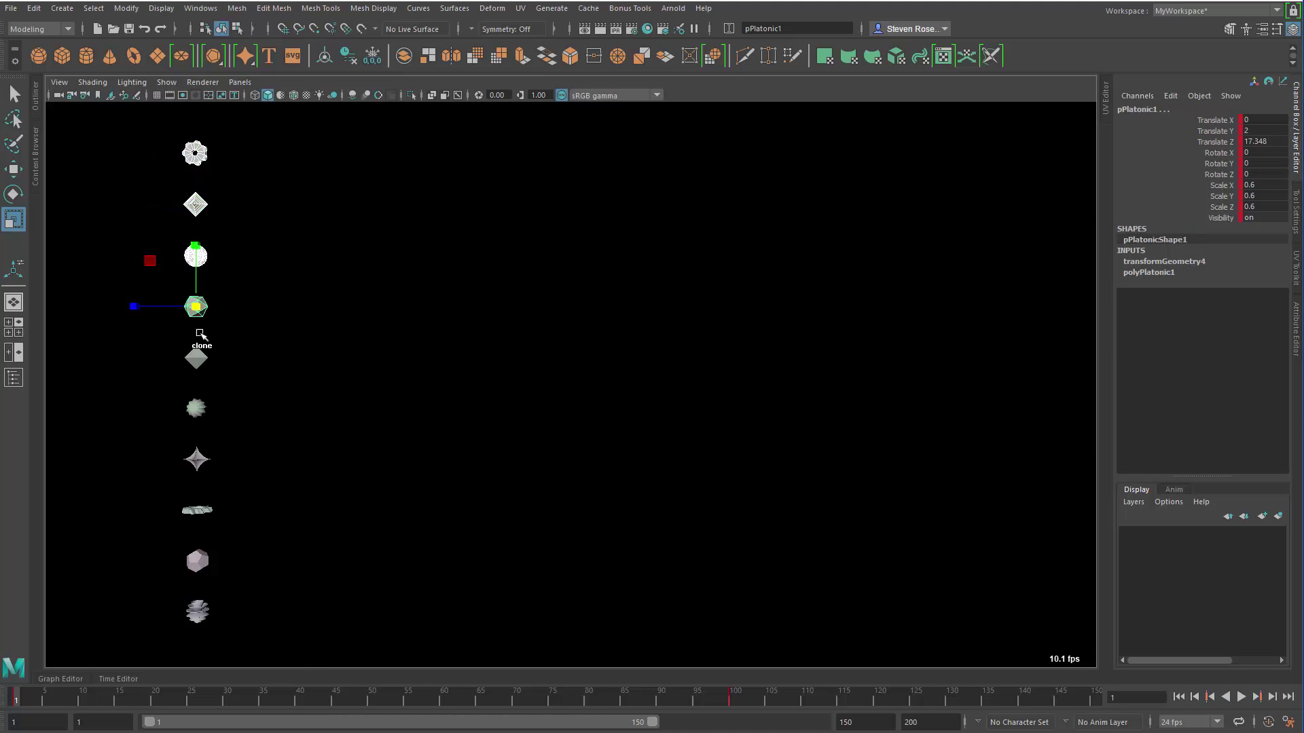
left_click(197, 358, "shift")
left_click(196, 408, "shift")
left_click(197, 460, "shift")
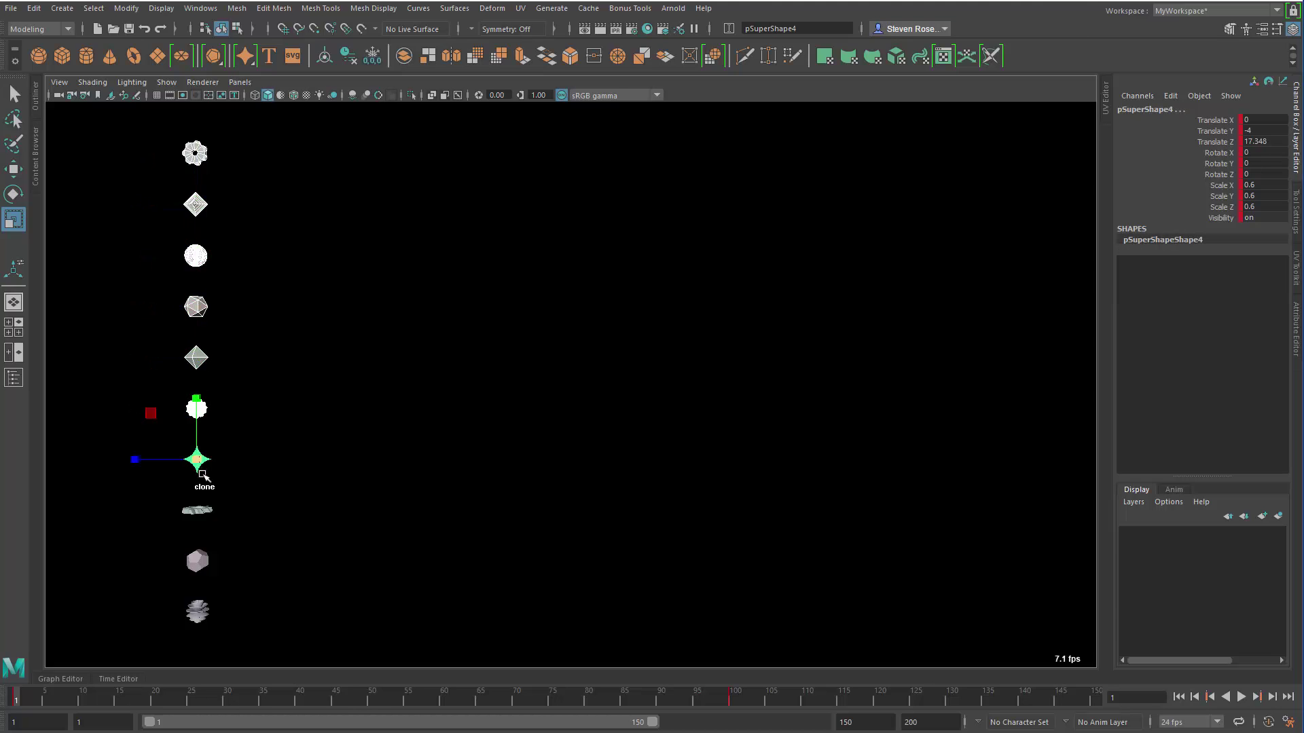
left_click(197, 510, "shift")
left_click(197, 561, "shift")
left_click(198, 612, "shift")
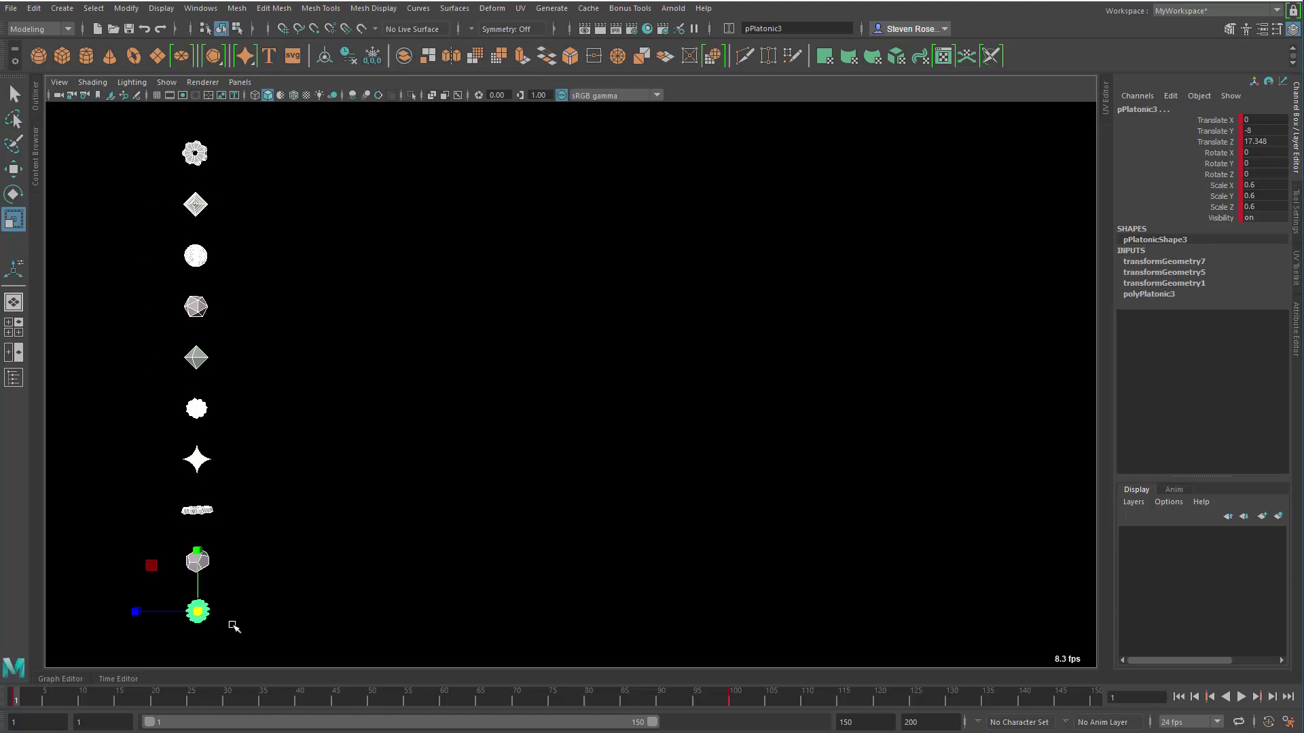
left_click_drag(1208, 122, 1215, 229)
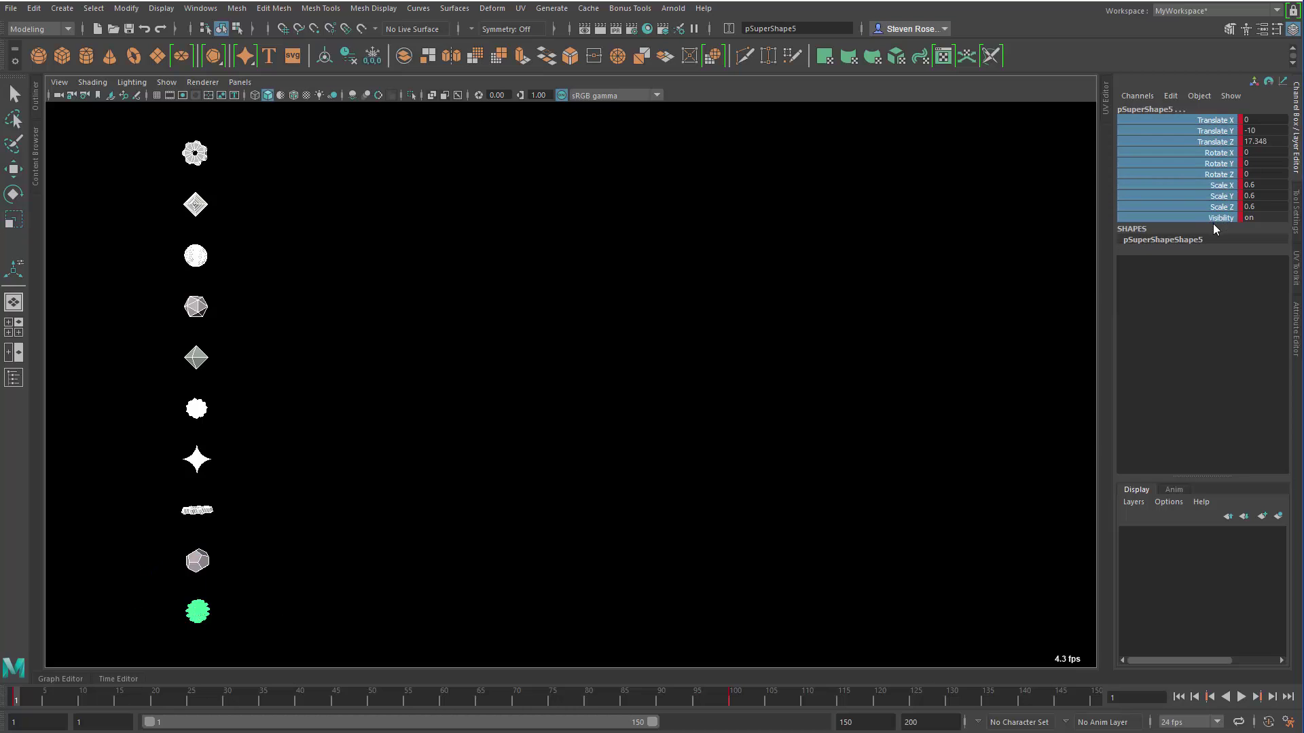
key("Return")
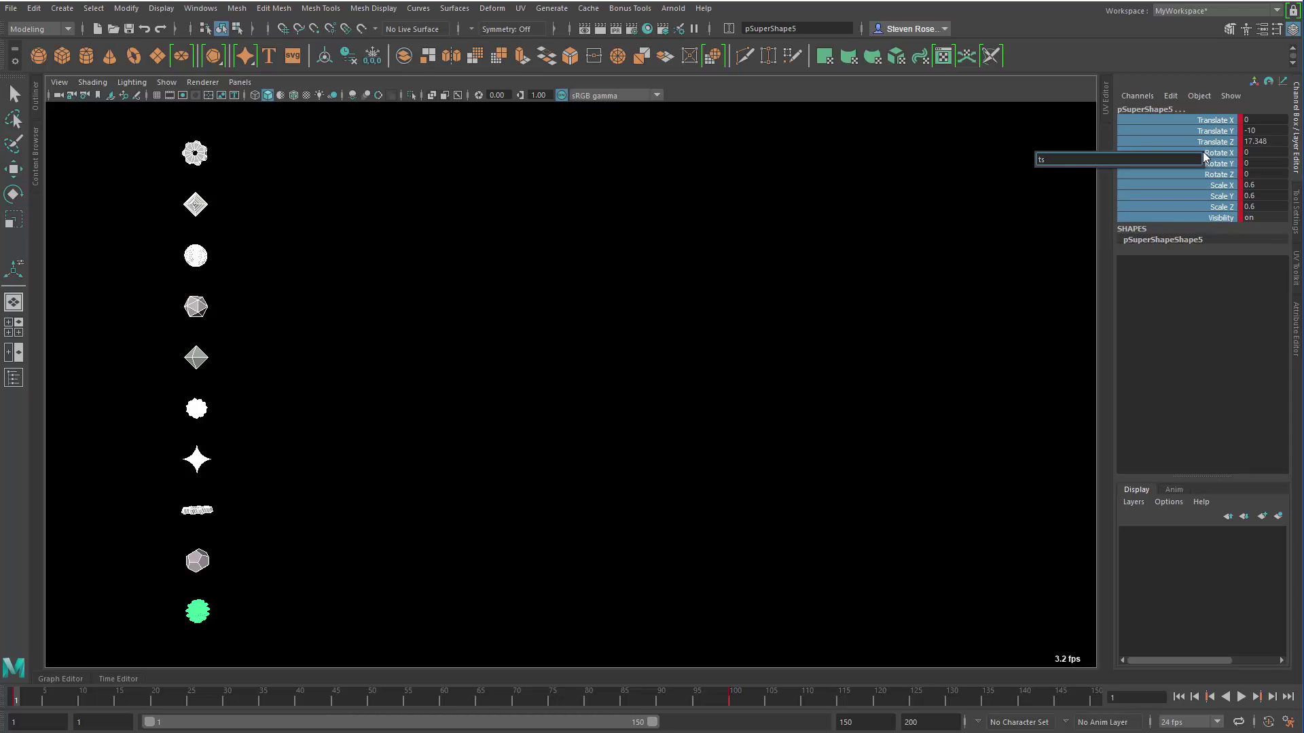
type("ts")
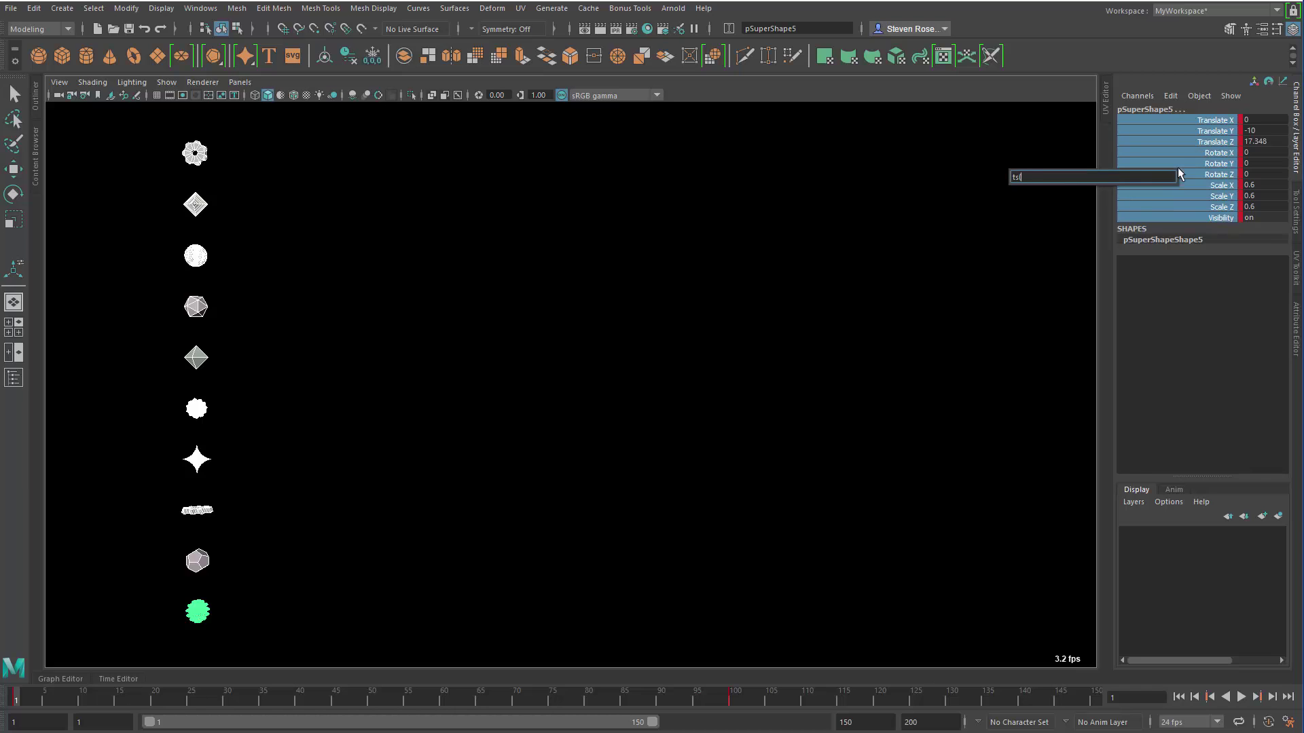
type("(1)")
key("Return")
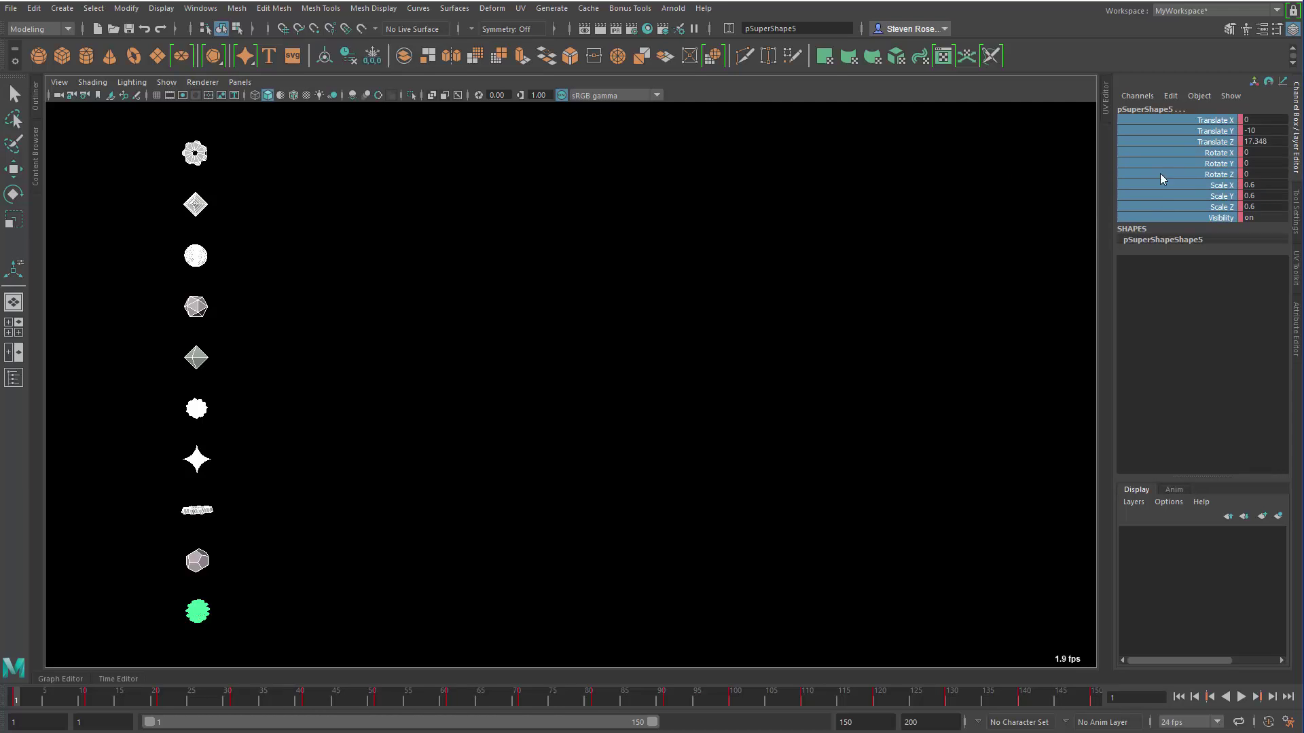
Step: Extend the playback range to end at frame 300 while playing the staggered animation, and rewind to frame 1
left_click(1241, 698)
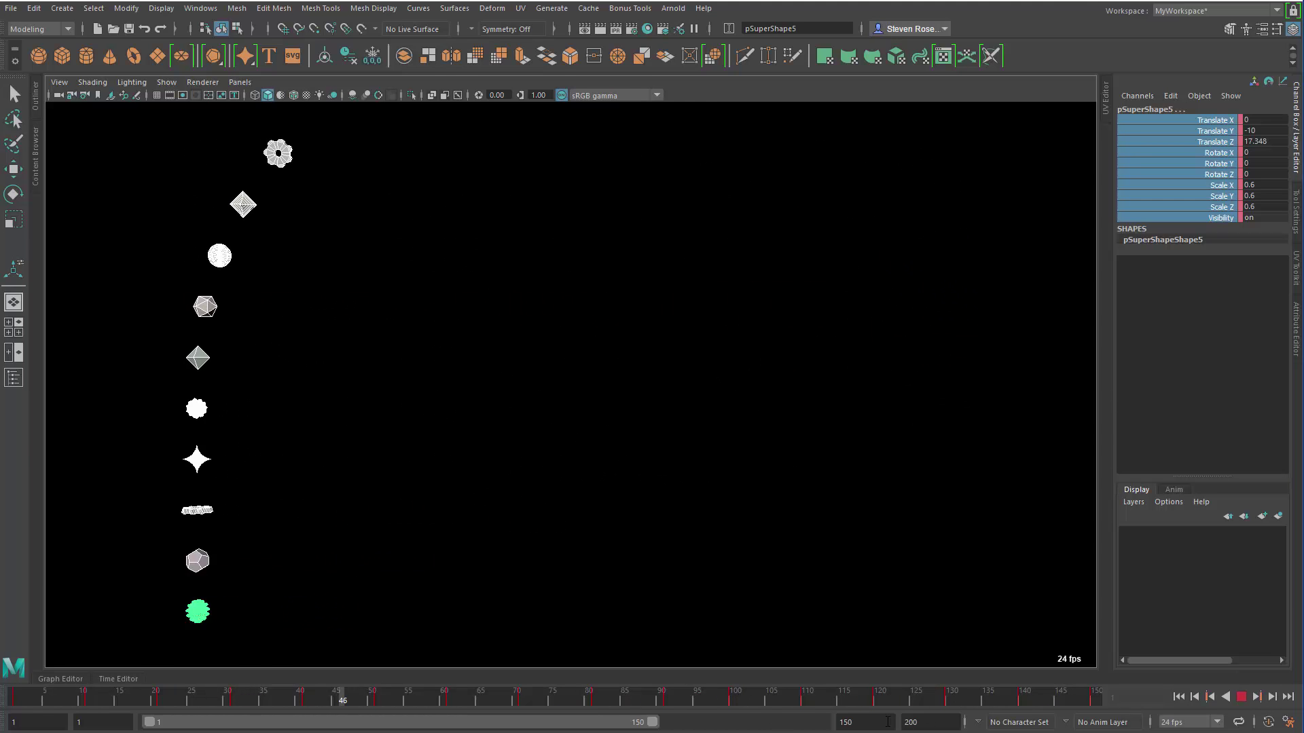
left_click(859, 722)
type("300")
key("Return")
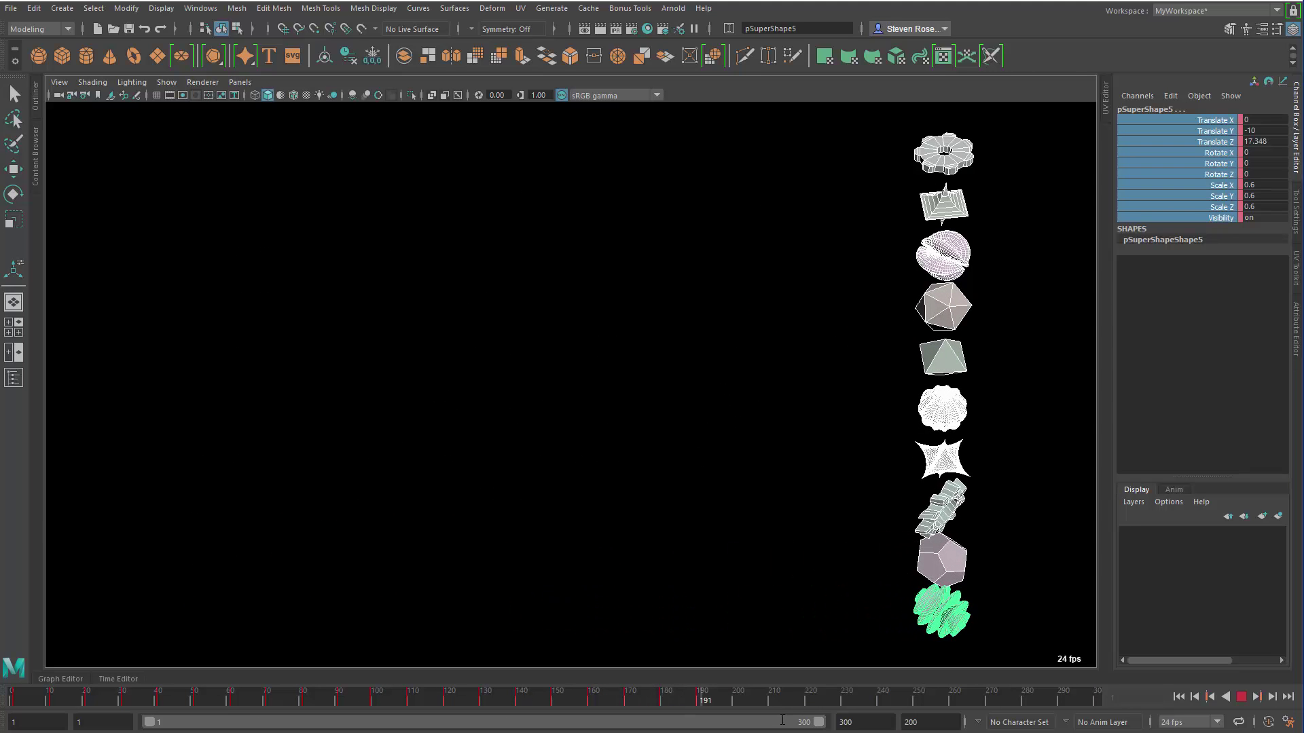
left_click(1241, 697)
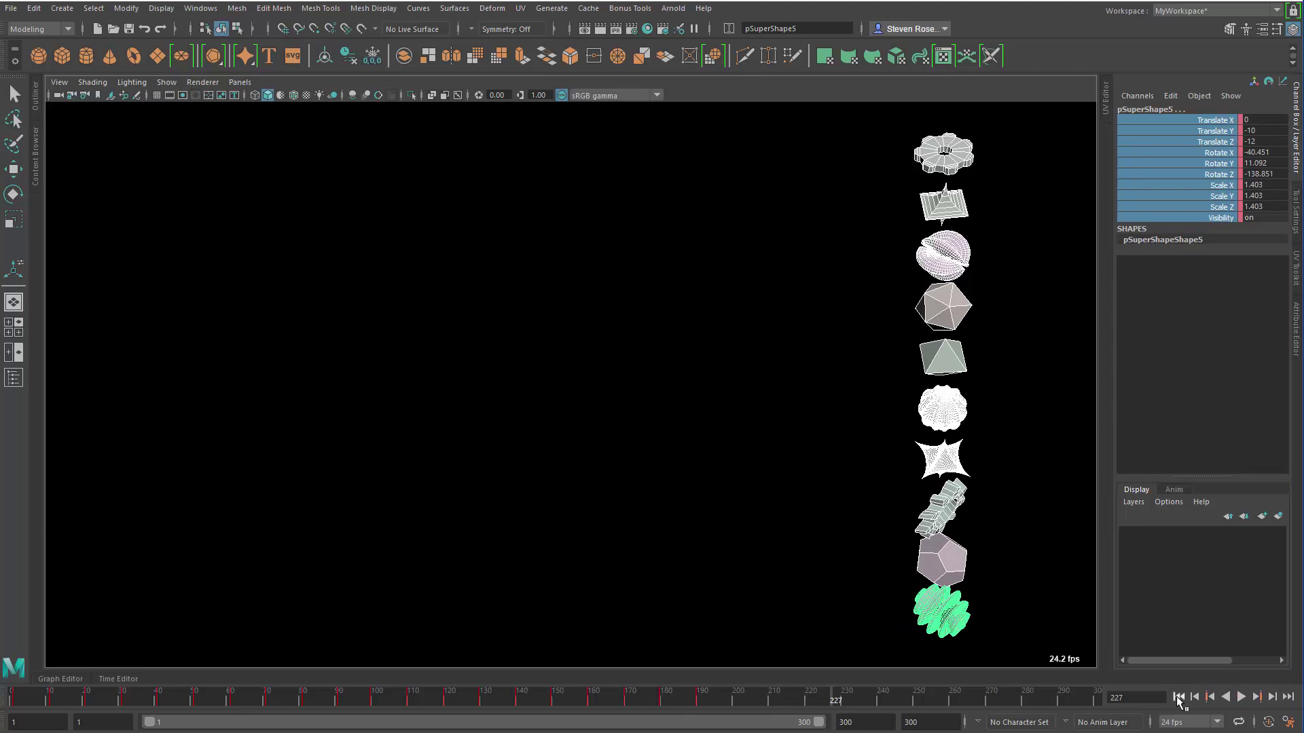
left_click(1178, 697)
Step: Apply ts(3) to all transform and visibility channels of the ten shapes and play the animation
double_click(1189, 171)
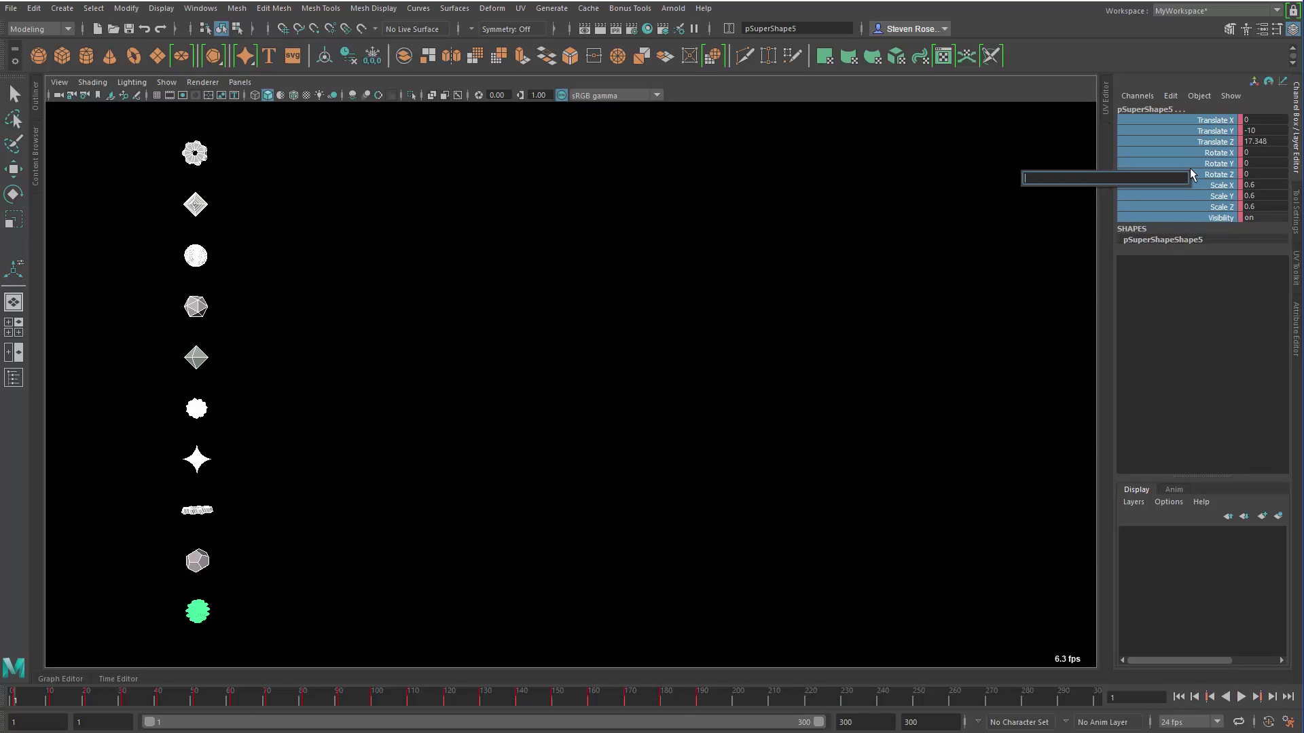
type("ts(3)")
key("Return")
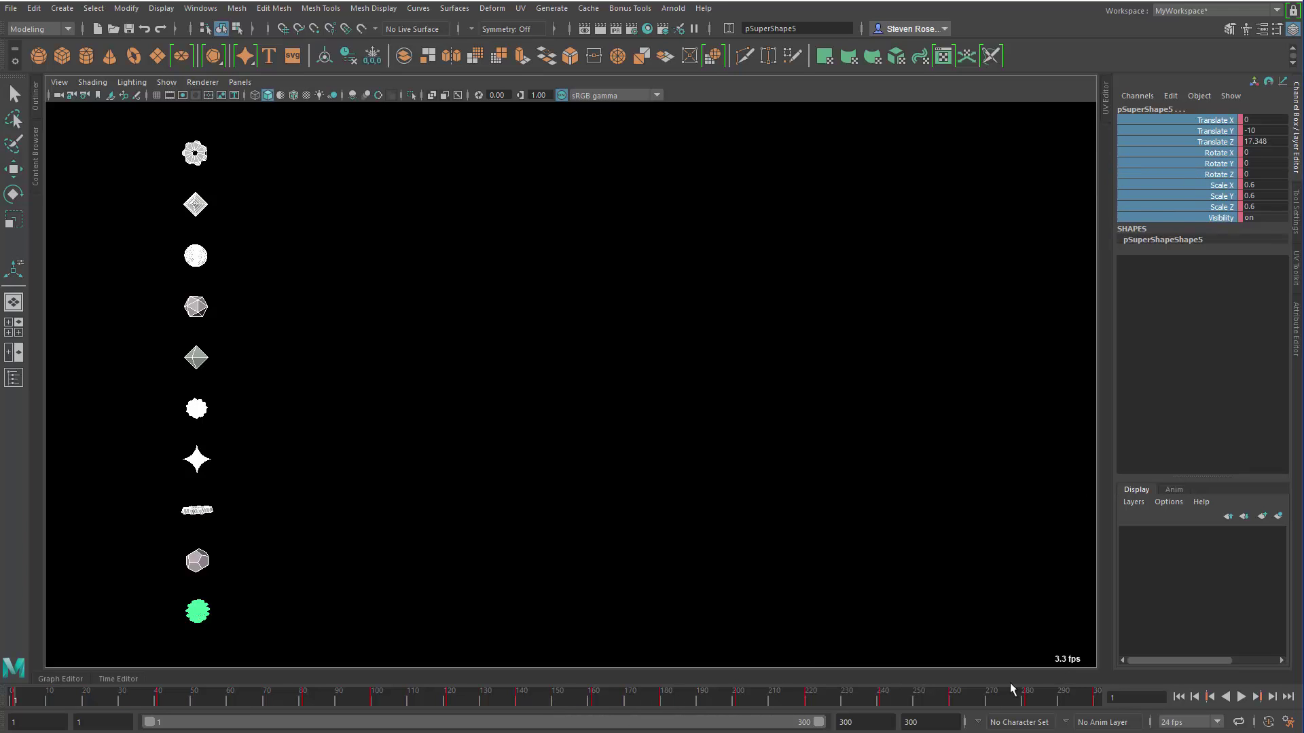
left_click(1241, 698)
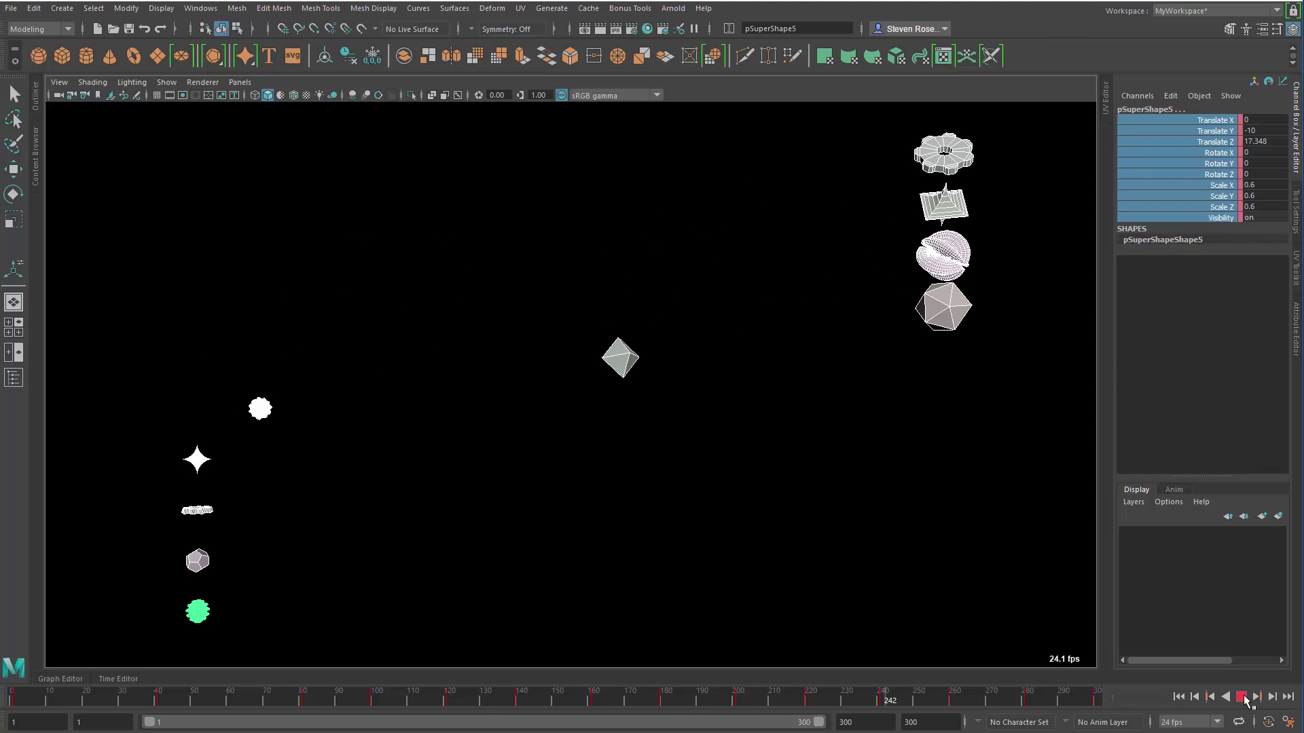
key("Escape")
Step: Open the Graph Editor to view the shapes' animation curves and try applying ts(1) to their channels
left_click(64, 679)
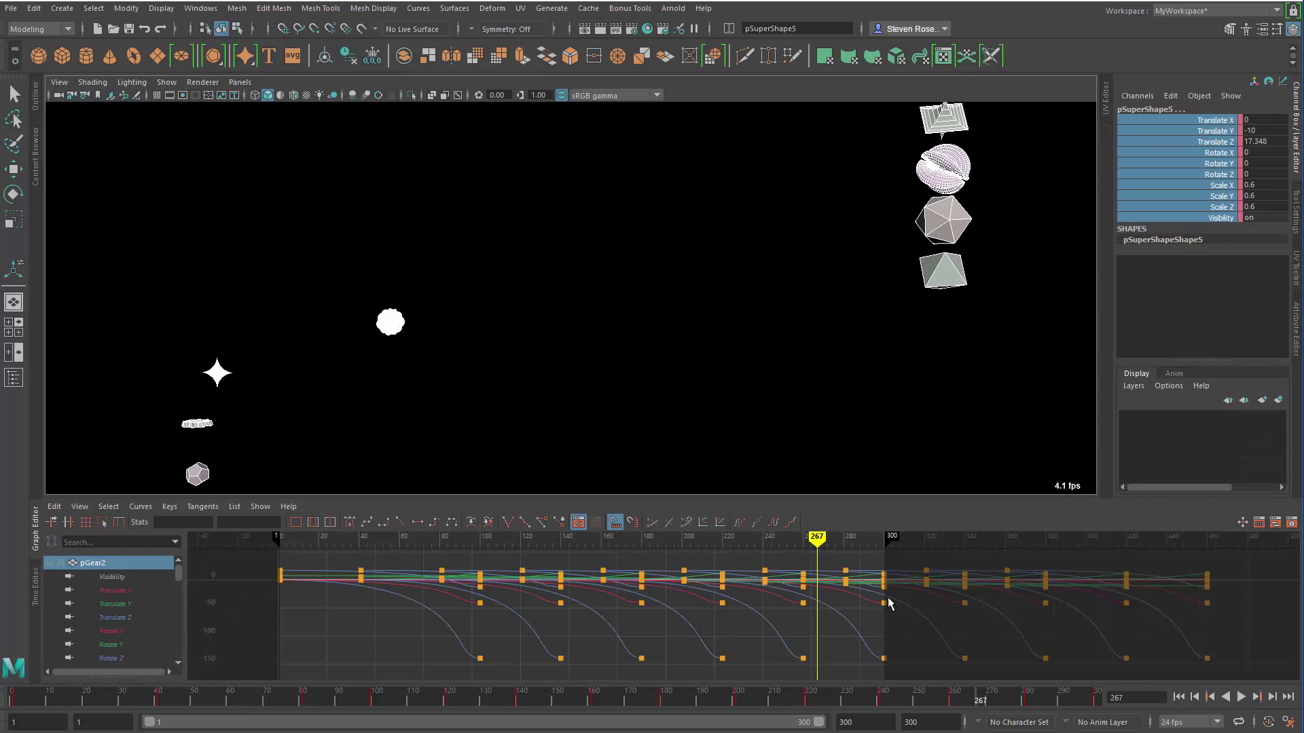
left_click(1214, 158)
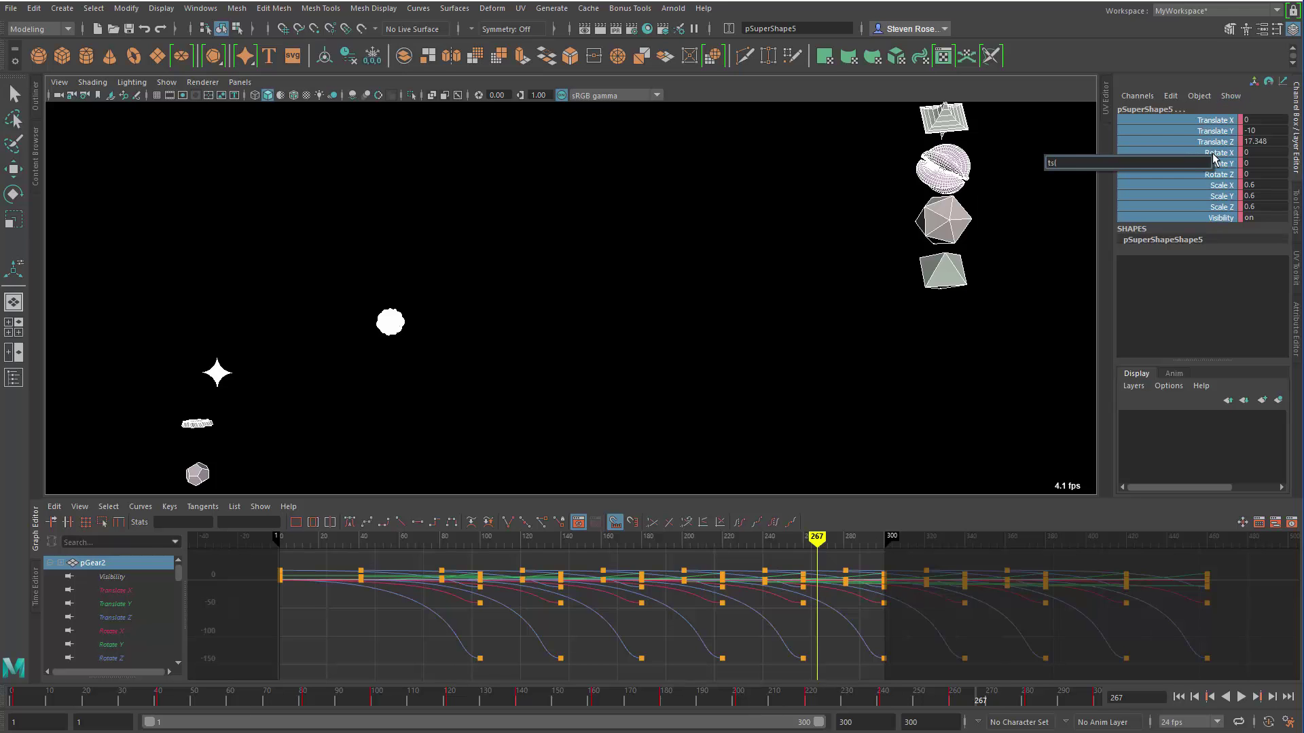
type("ts(1)")
key("Return")
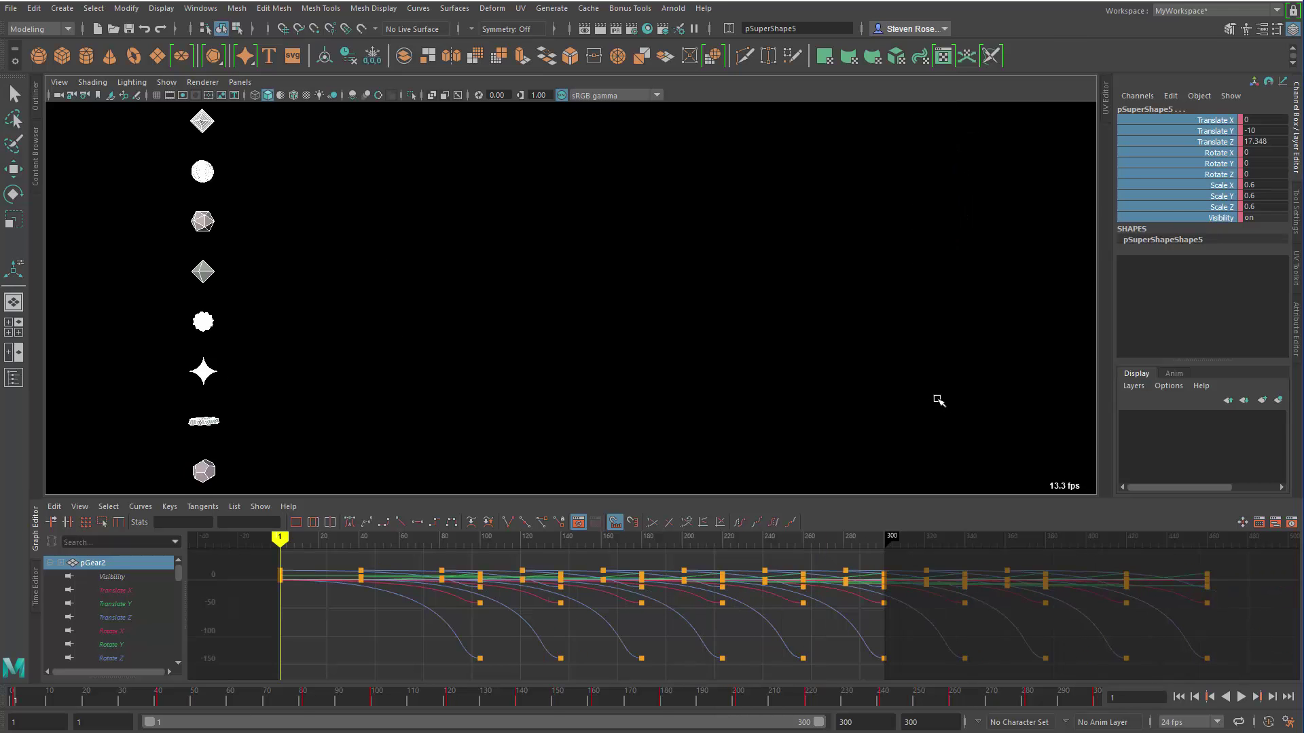
Step: Apply ts(1) to the ten shapes' original keys to compare the offset curves in the Graph Editor, and undo it
right_click(1176, 179)
left_click(1162, 158)
type("t")
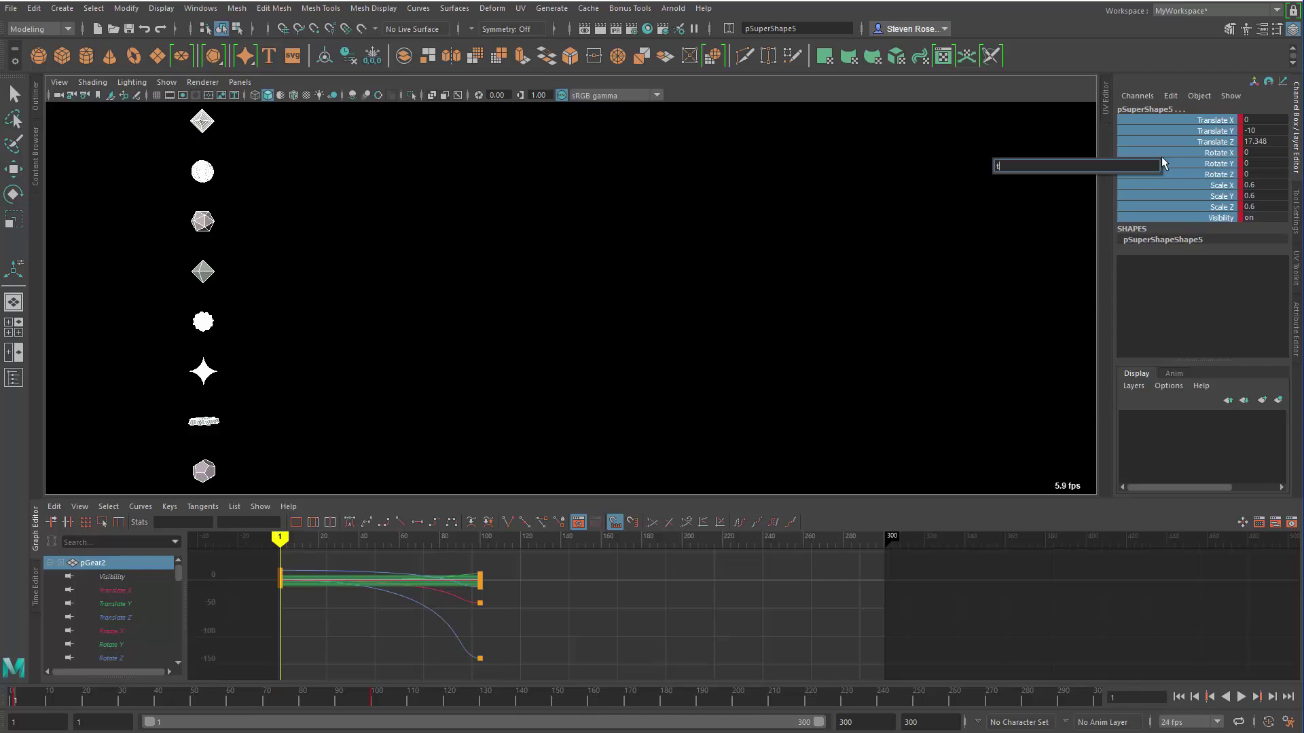
type("s(1")
key("Return")
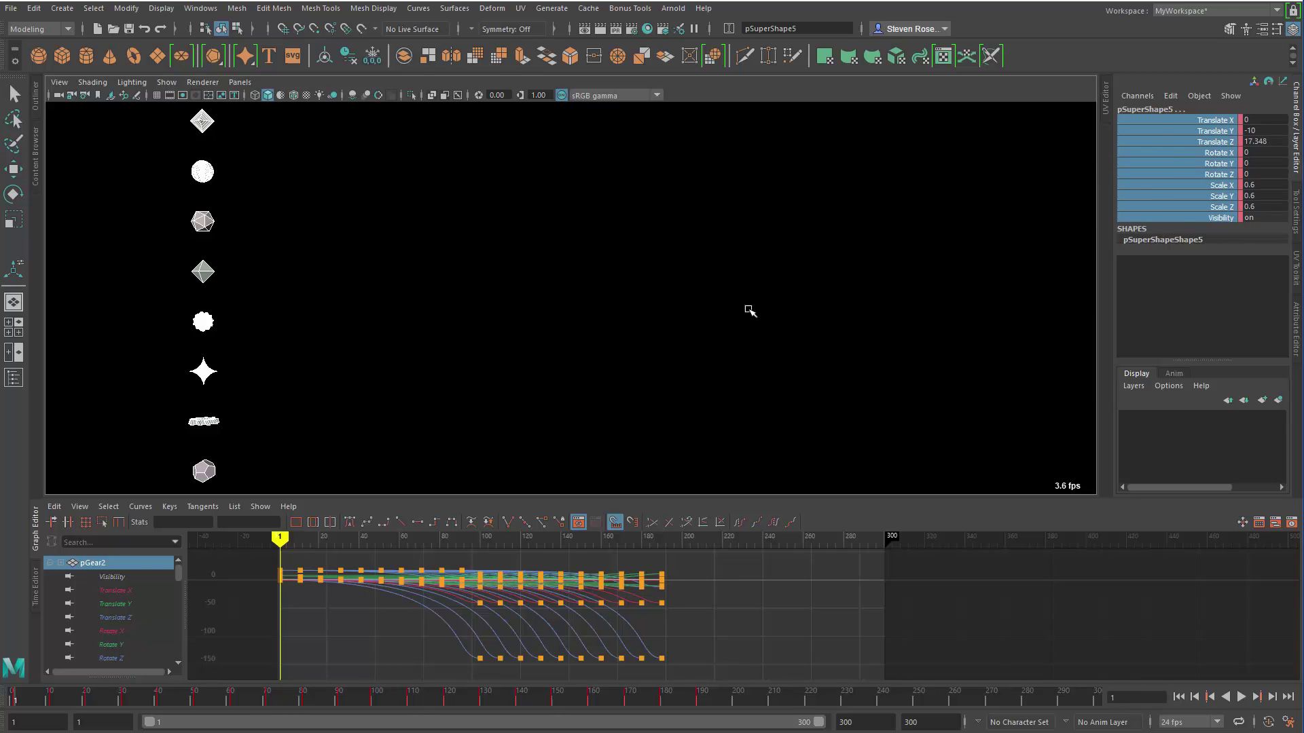
key("ctrl+z")
Step: Apply ts(10) to the ten shapes' channels, frame all the offset curves in the Graph Editor, and undo the offset
key("Tab")
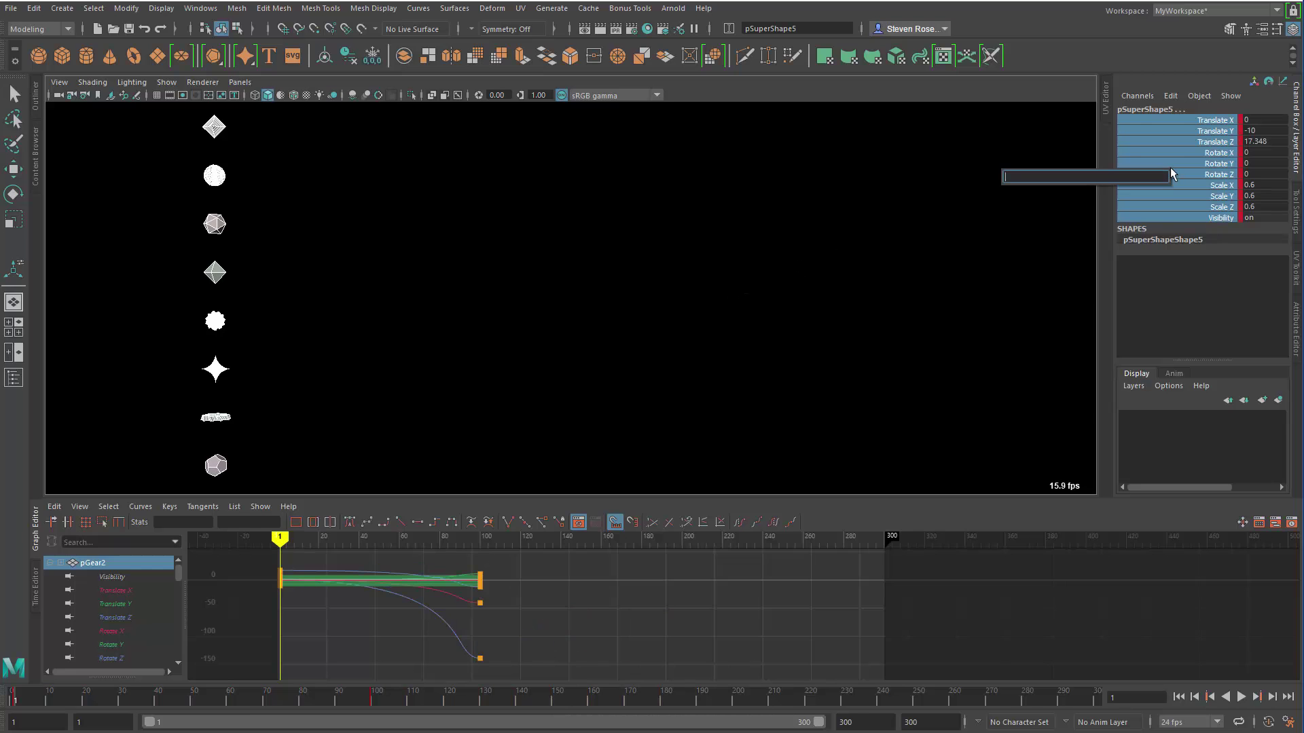
type("ts(10)")
key("Return")
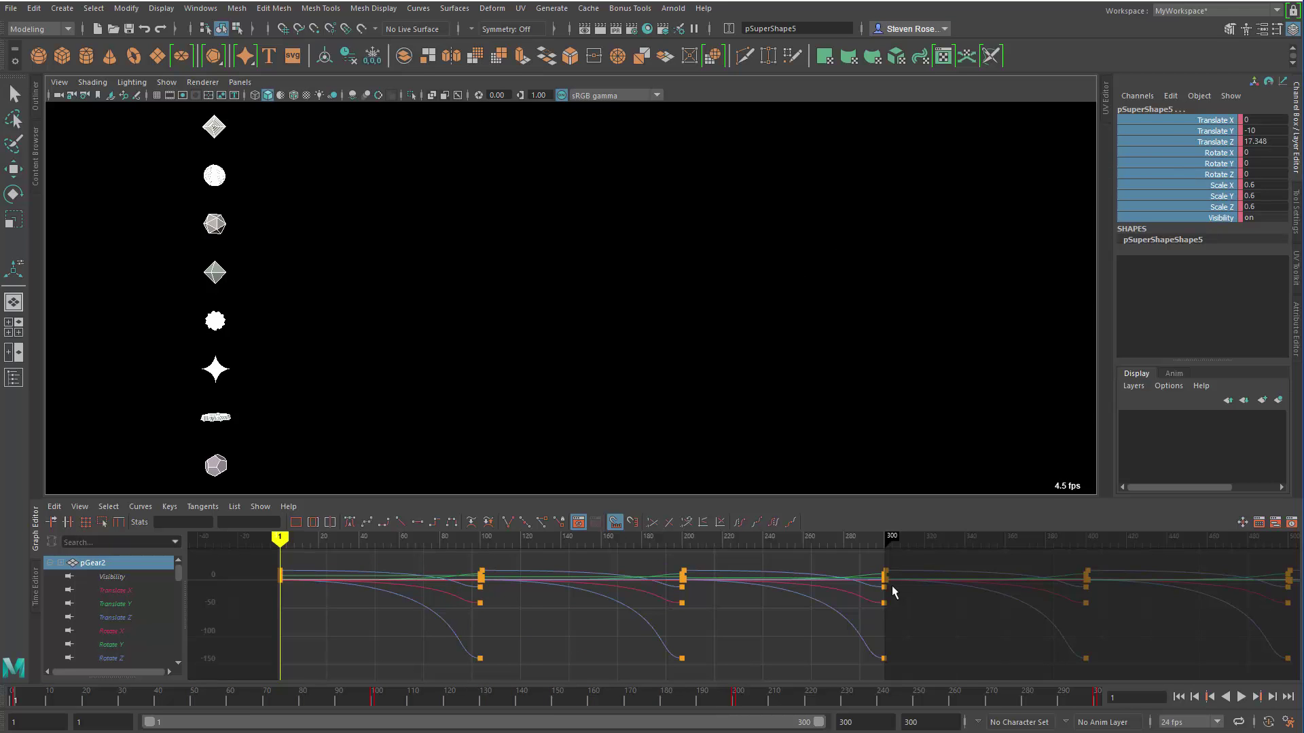
key("a")
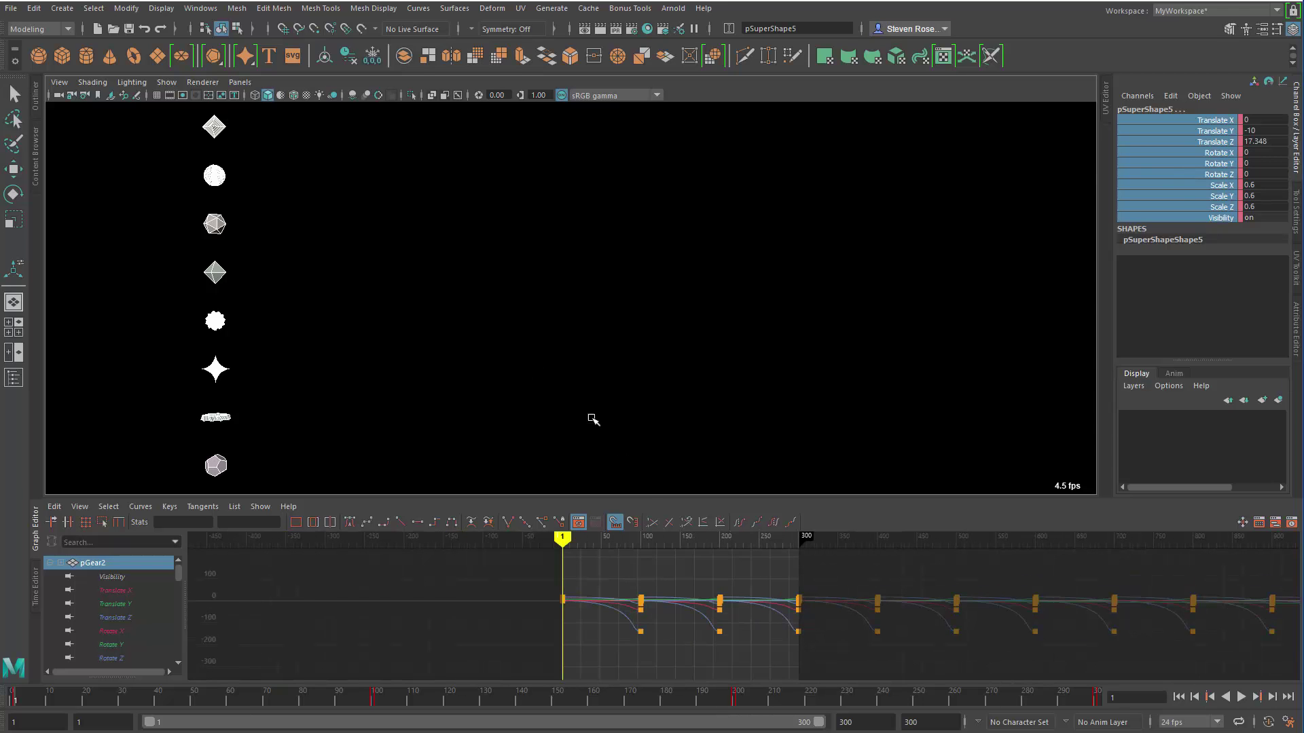
key("ctrl+z")
Step: Apply the dash-script expression ts(2) to all transform and visibility channels of the ten shapes
key("ctrl+t")
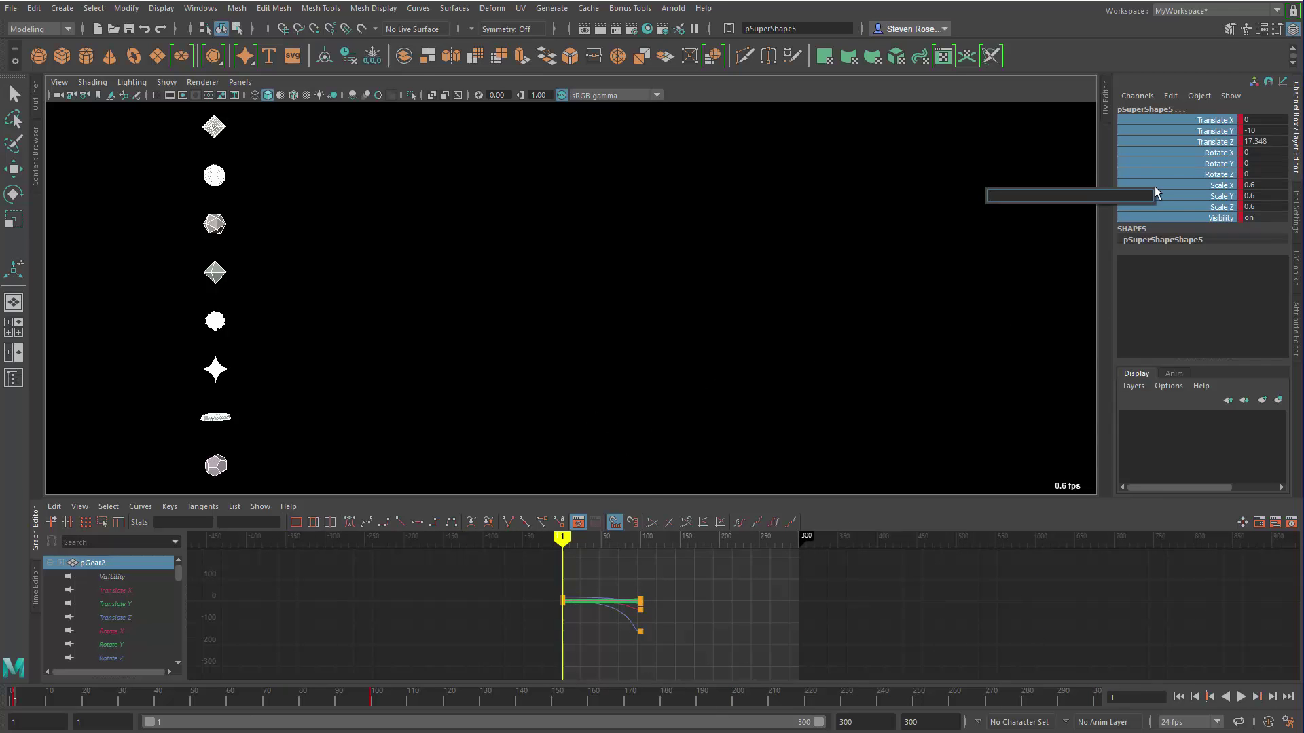
type("ts")
type("2")
key("Return")
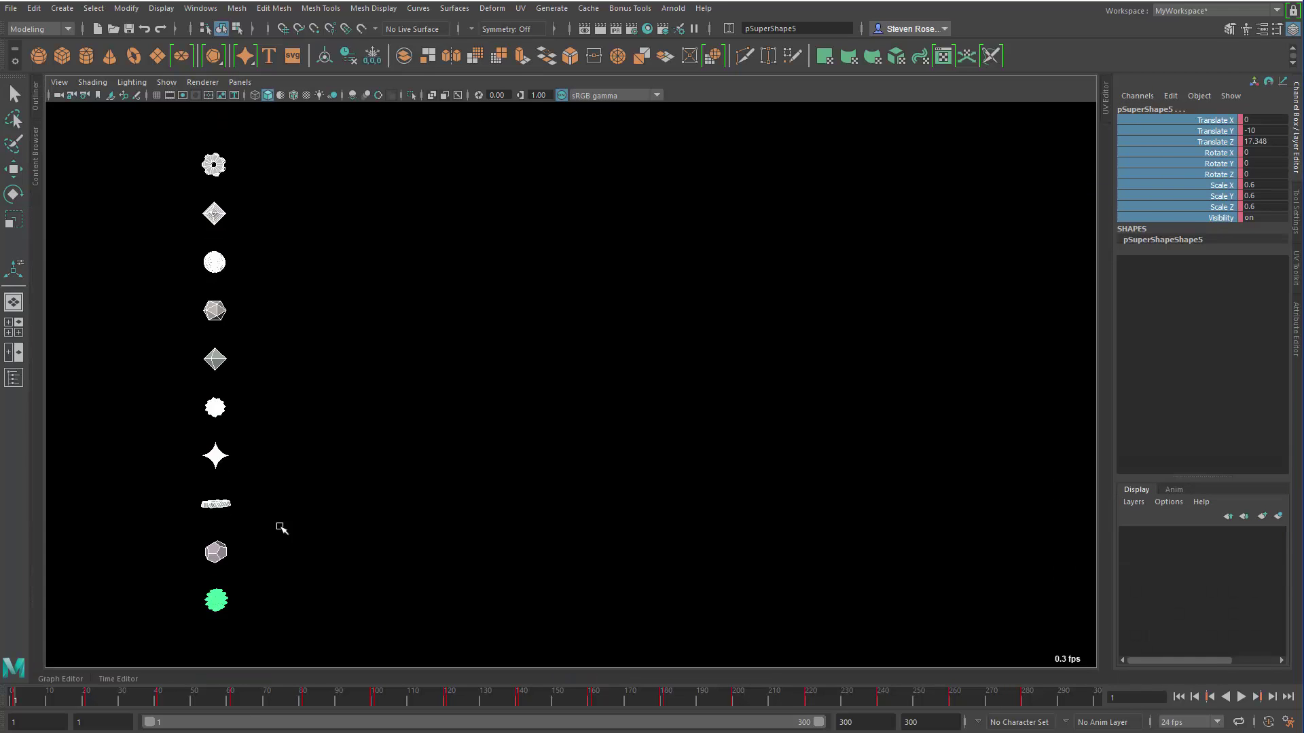
Step: Play back the staggered animation of the ten shapes in the viewport
left_click(37, 537)
left_click(1242, 697)
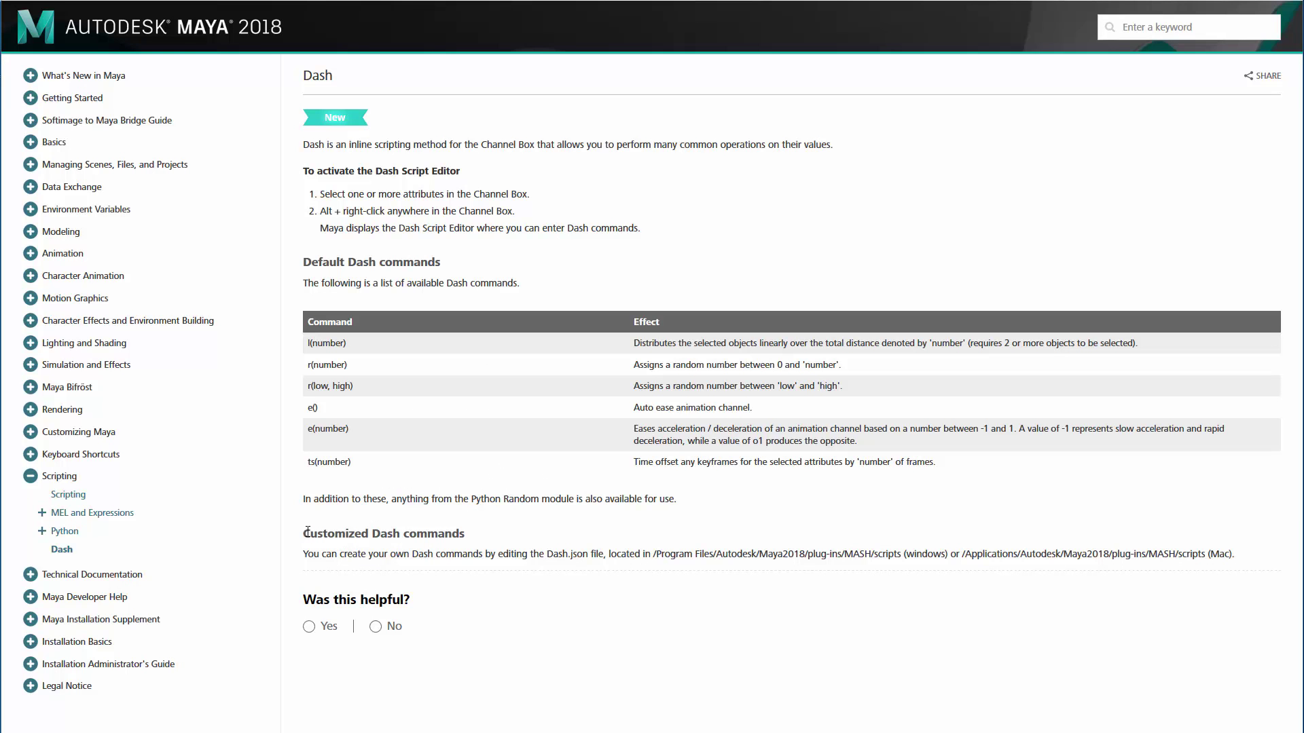
Step: Switch to the Maya help's Dash page and highlight the Customized Dash commands heading and the Dash.json file name
left_click_drag(303, 534, 492, 533)
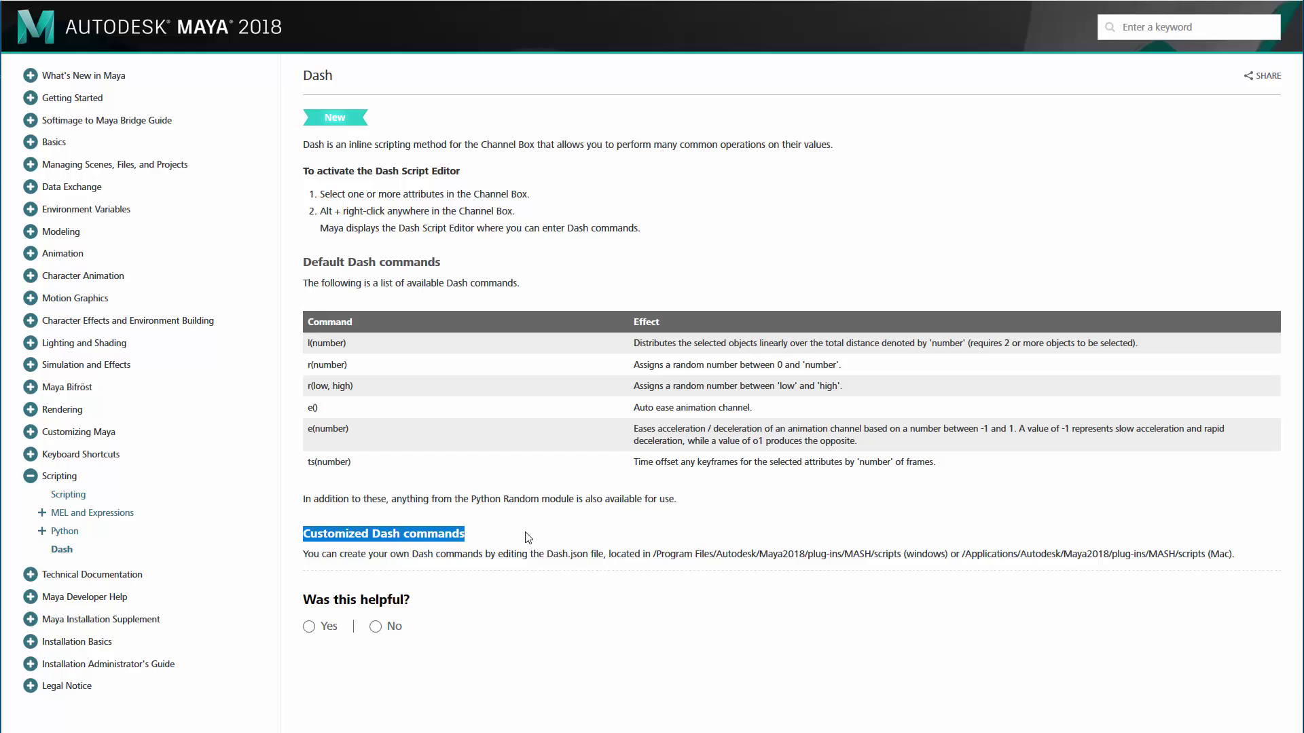
left_click_drag(548, 554, 592, 555)
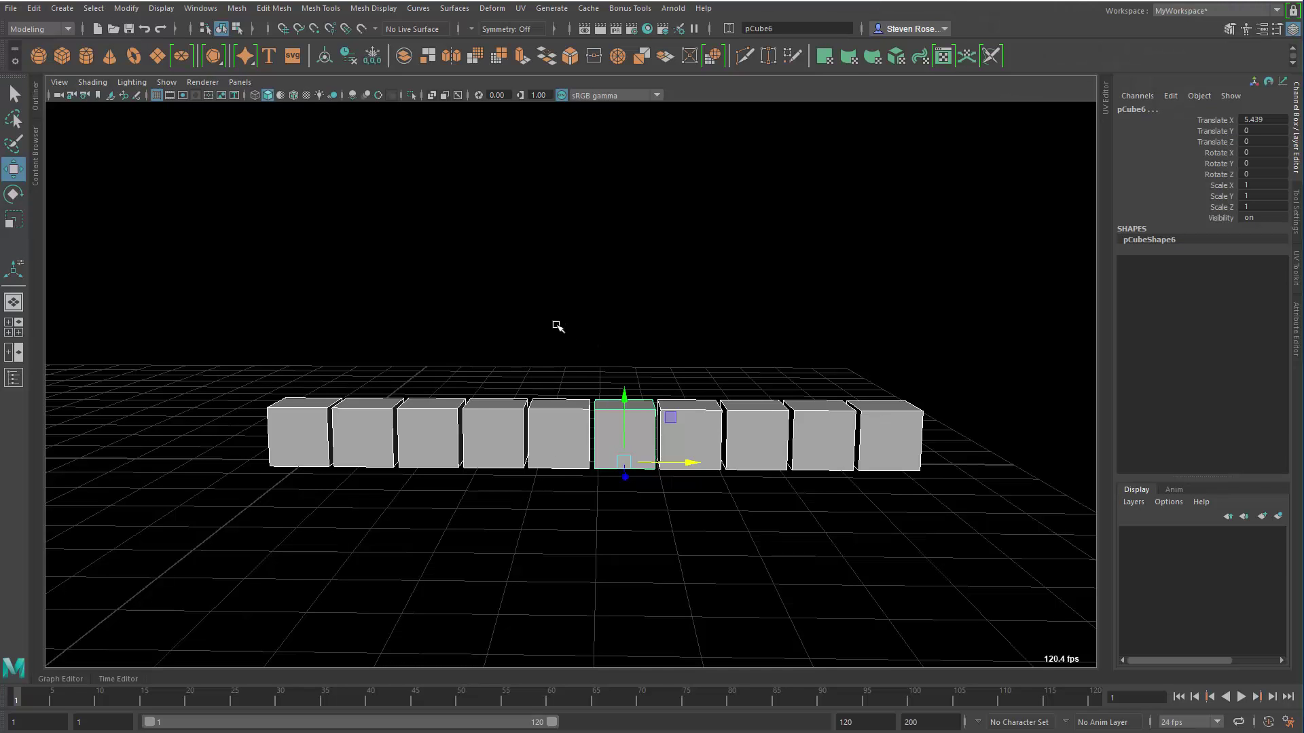
Step: Select all ten cubes in order, starting from the cube at the origin and ending with the farthest one
left_click(553, 326)
left_click(292, 437)
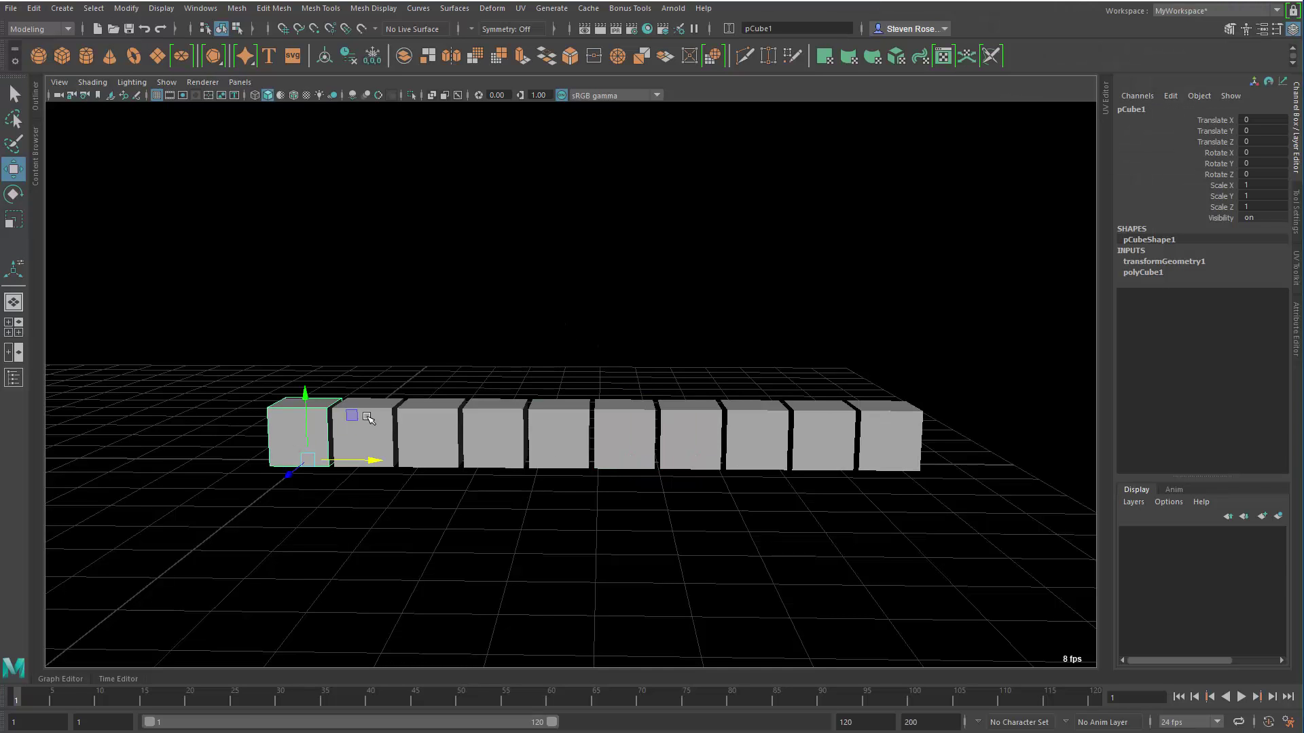
key("q")
left_click(379, 423)
left_click(428, 425)
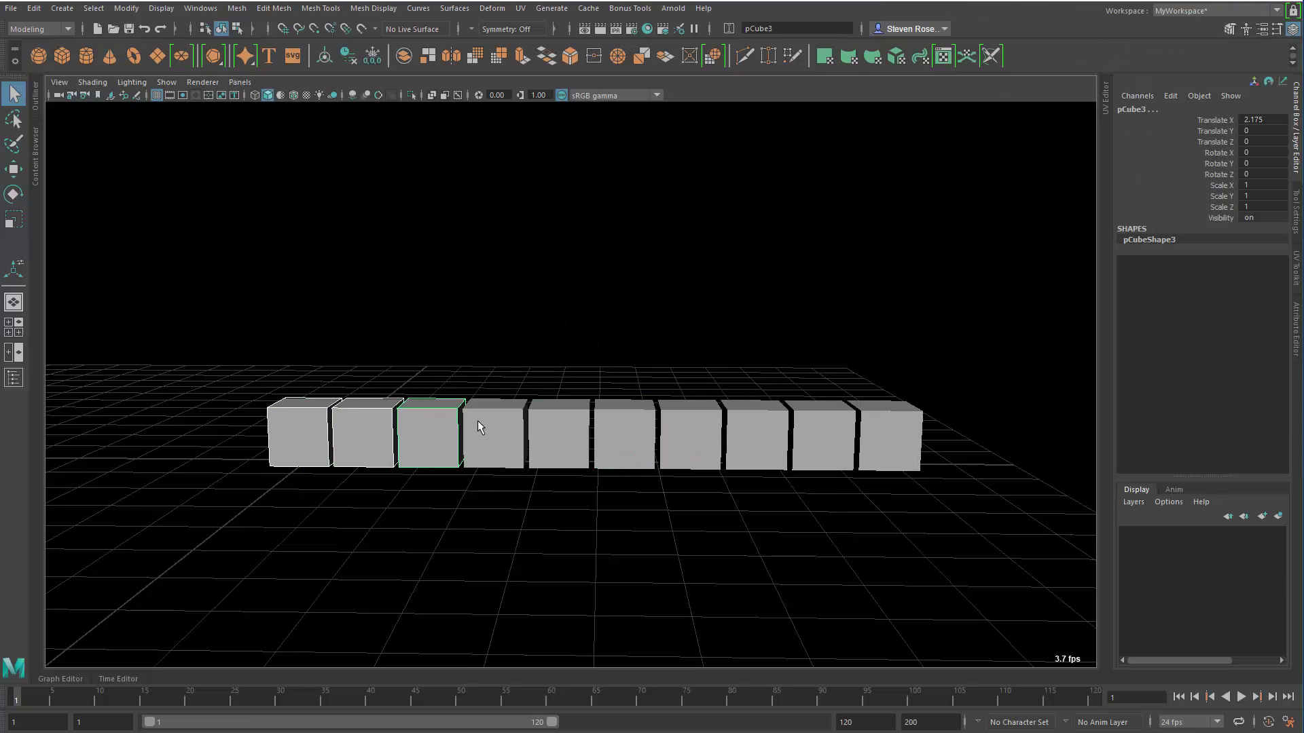
left_click(479, 427)
left_click(553, 427)
left_click(621, 428)
left_click(689, 428)
left_click(754, 430)
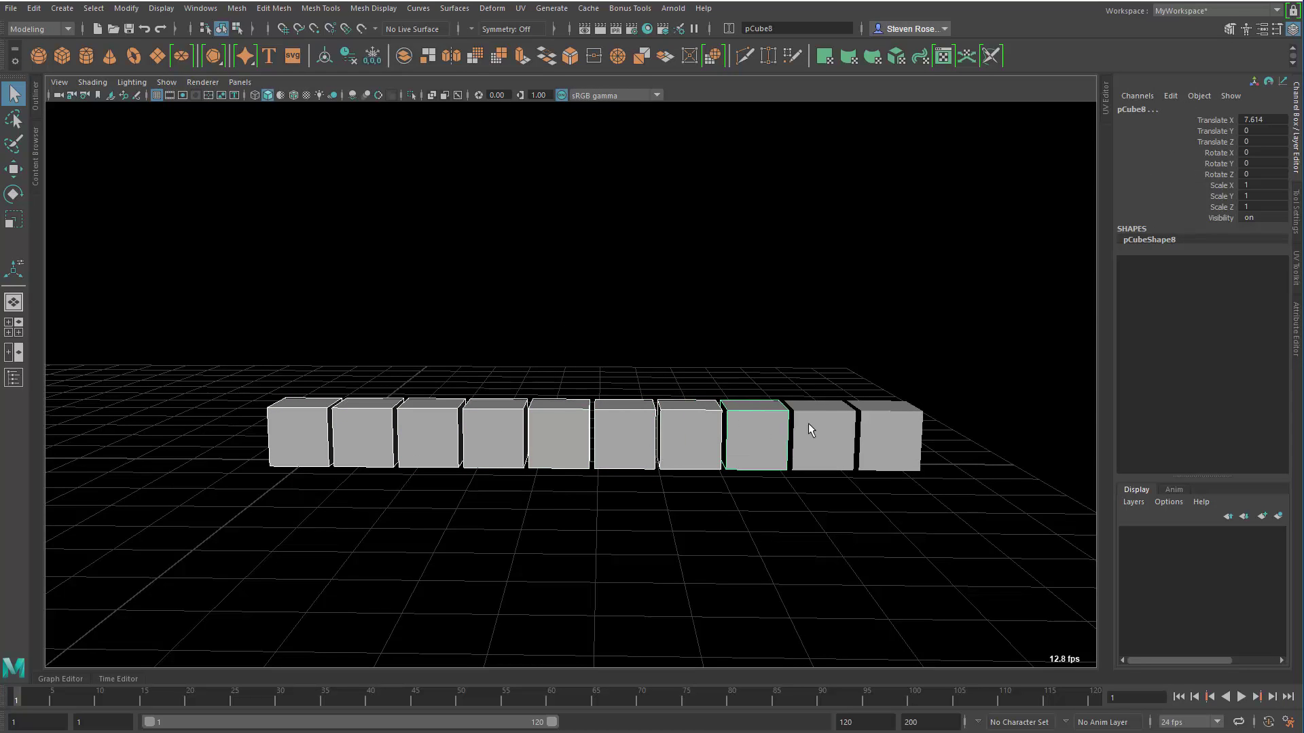
left_click(819, 428)
left_click(893, 433)
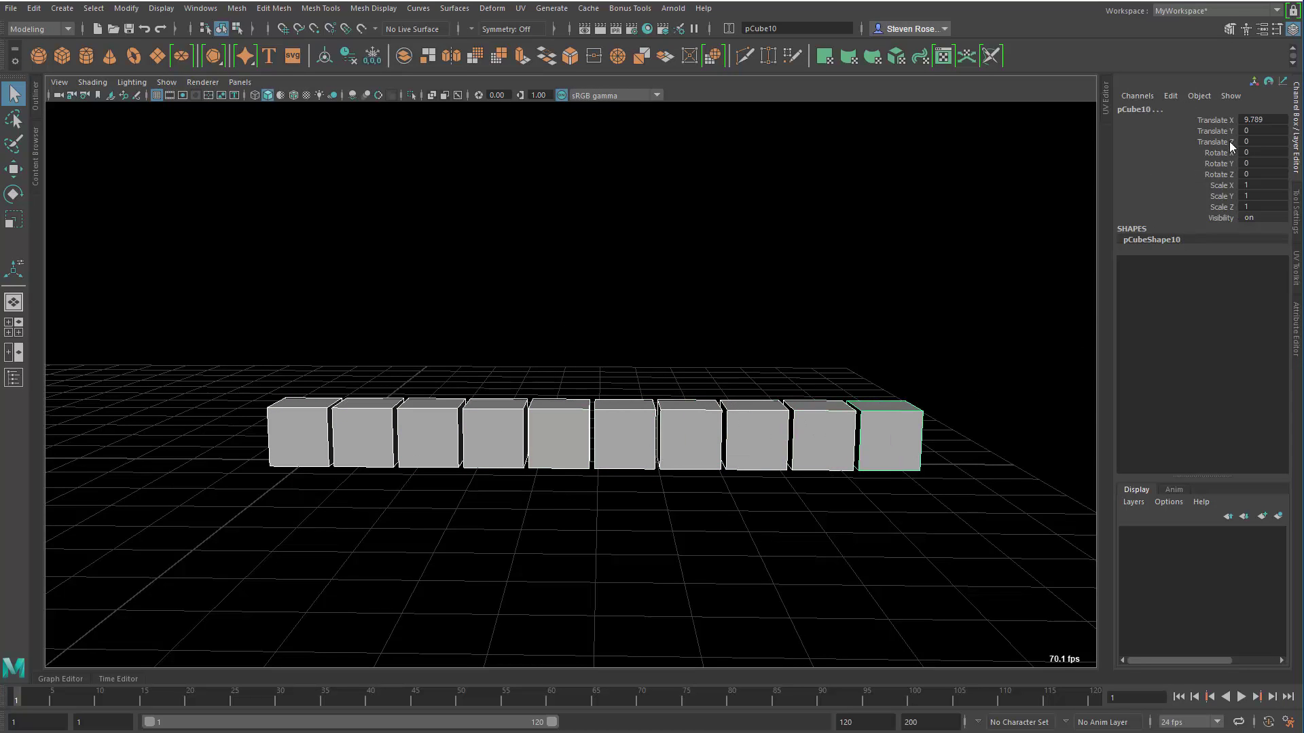
Step: Distribute the ten cubes' Scale Y linearly up to 9 with a dash-script expression, and inspect the resulting staircase
left_click(1222, 196)
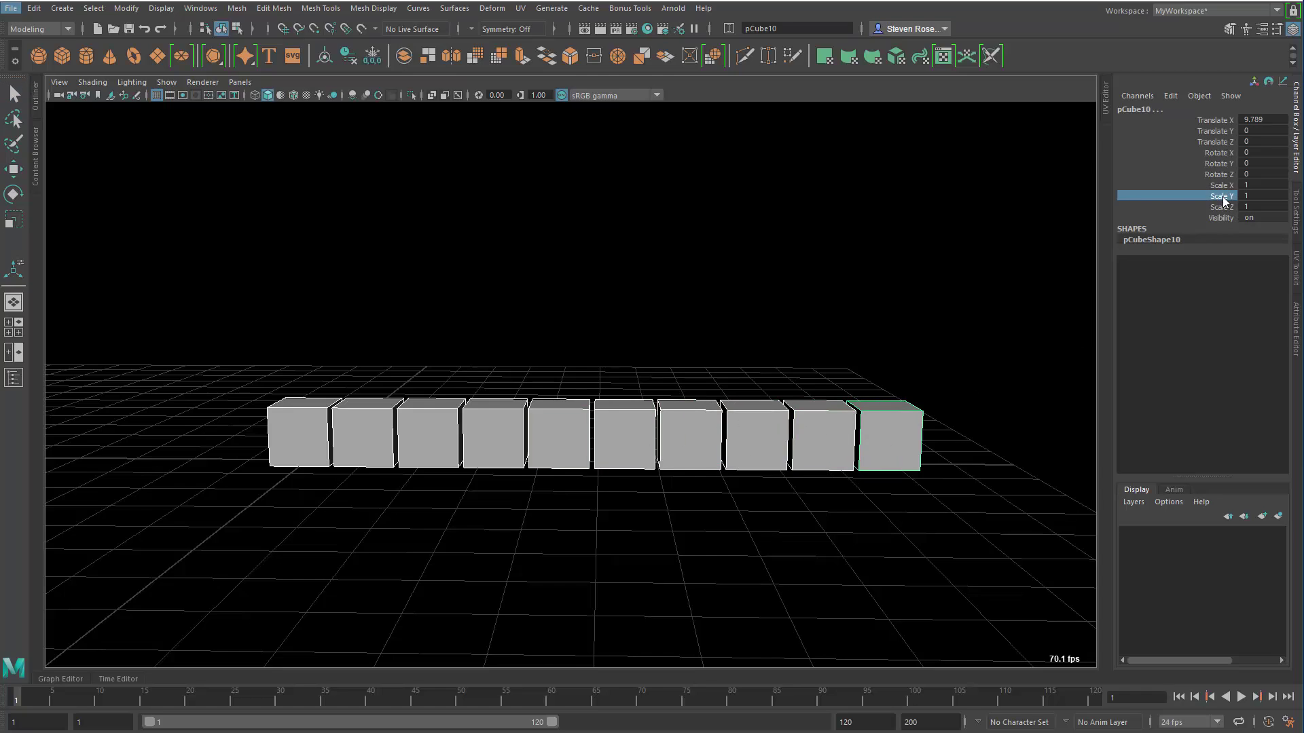
double_click(1219, 199)
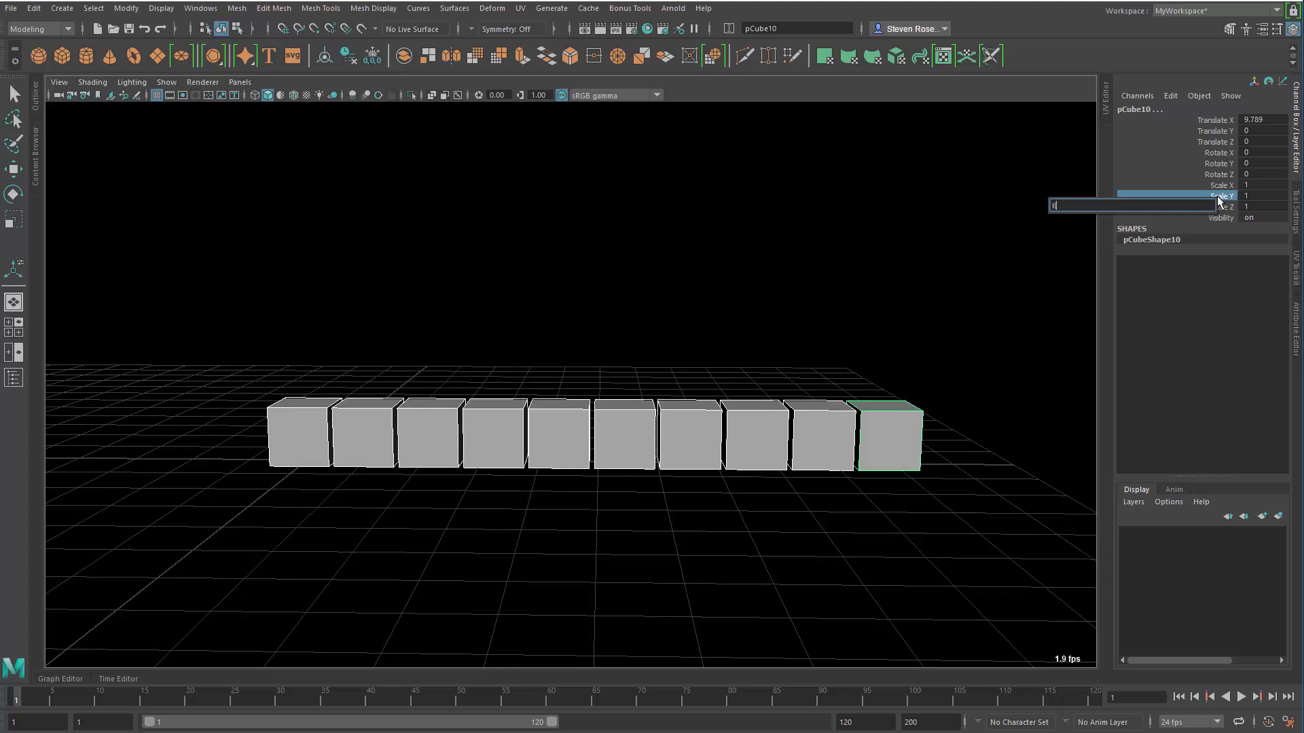
key("Return")
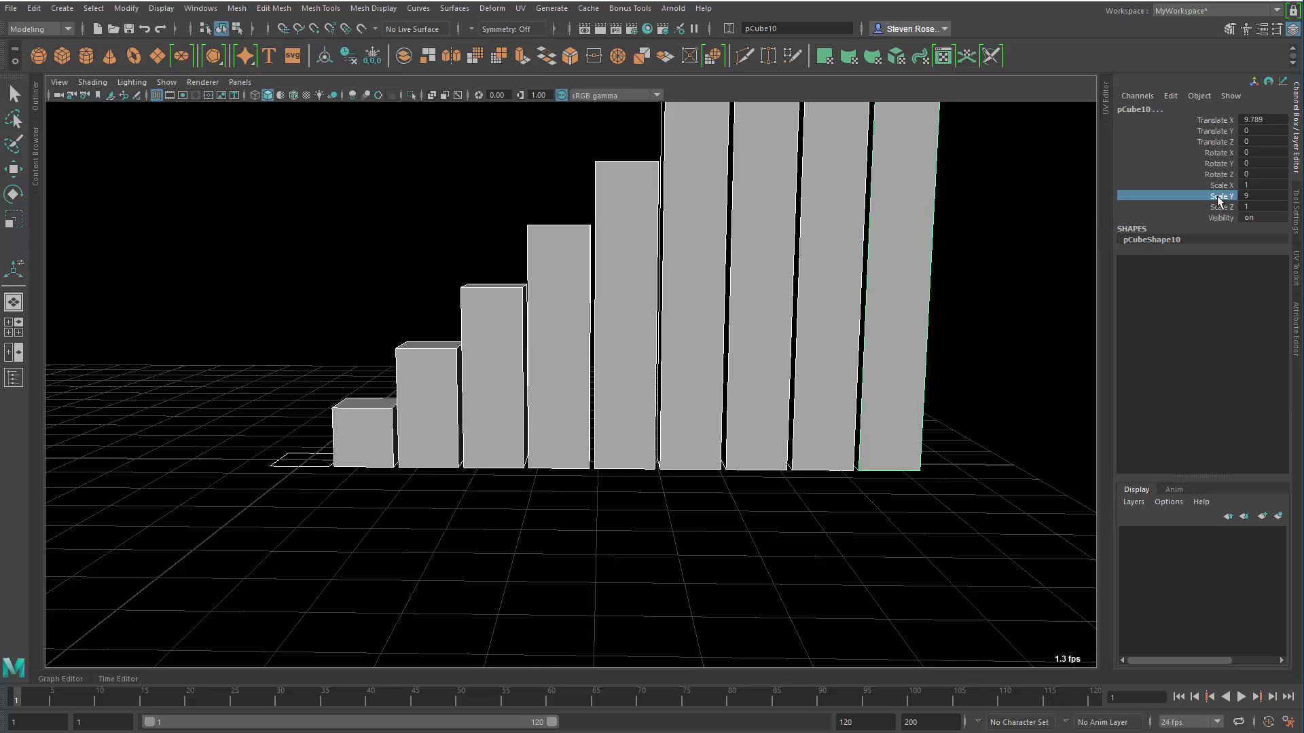
left_click_drag(780, 364, 729, 453, "alt")
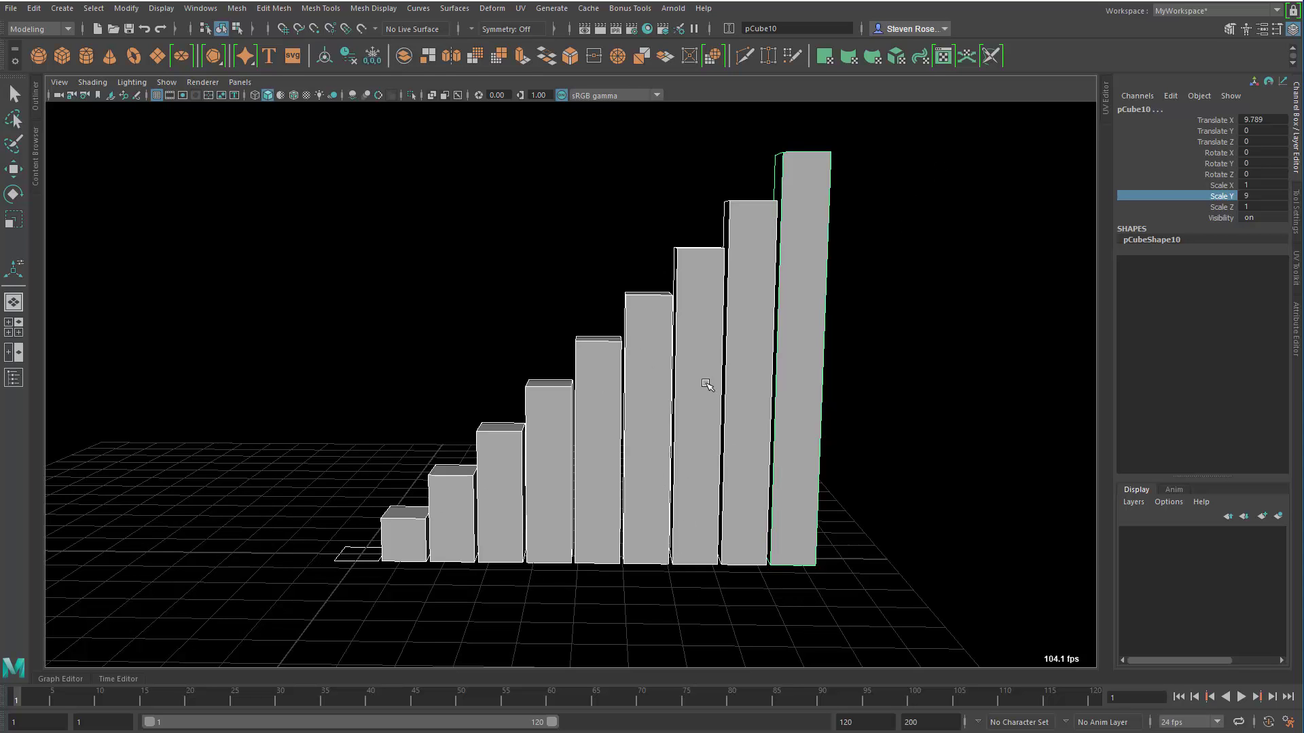
left_click_drag(988, 480, 844, 527, "alt")
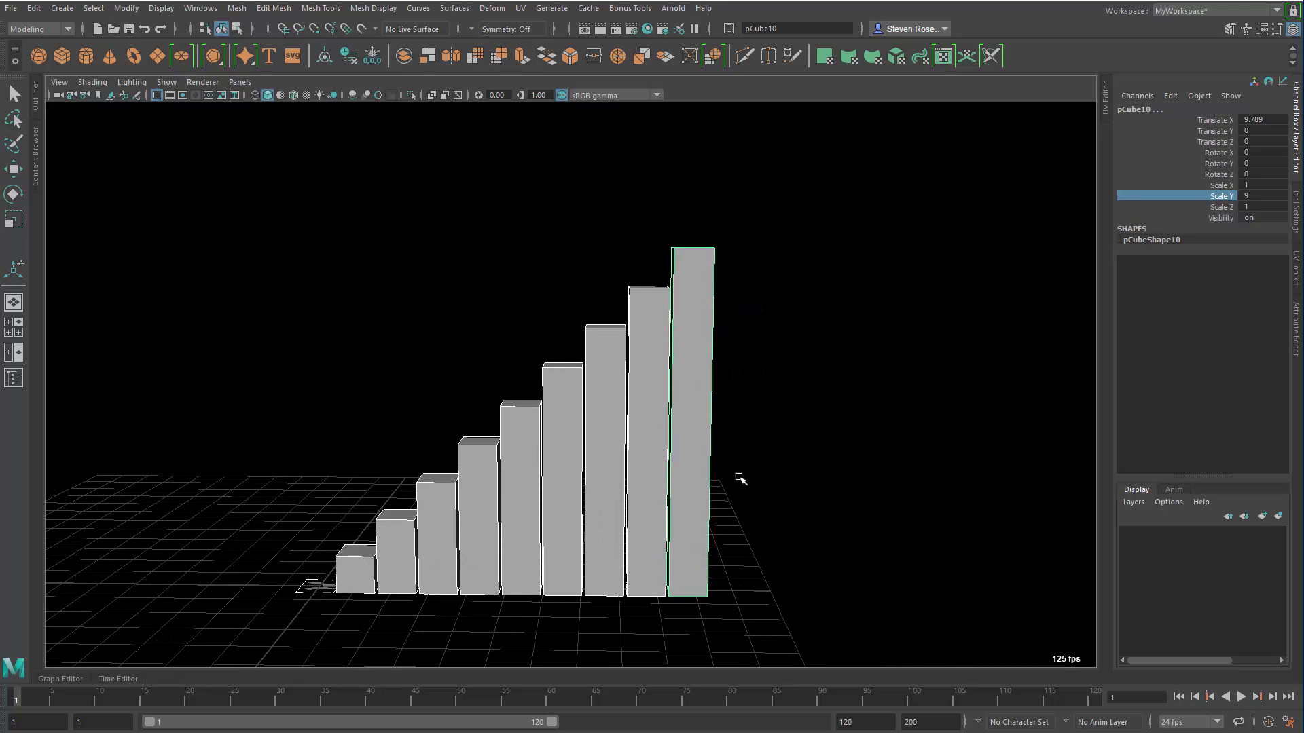
middle_click_drag(663, 474, 743, 425, "alt")
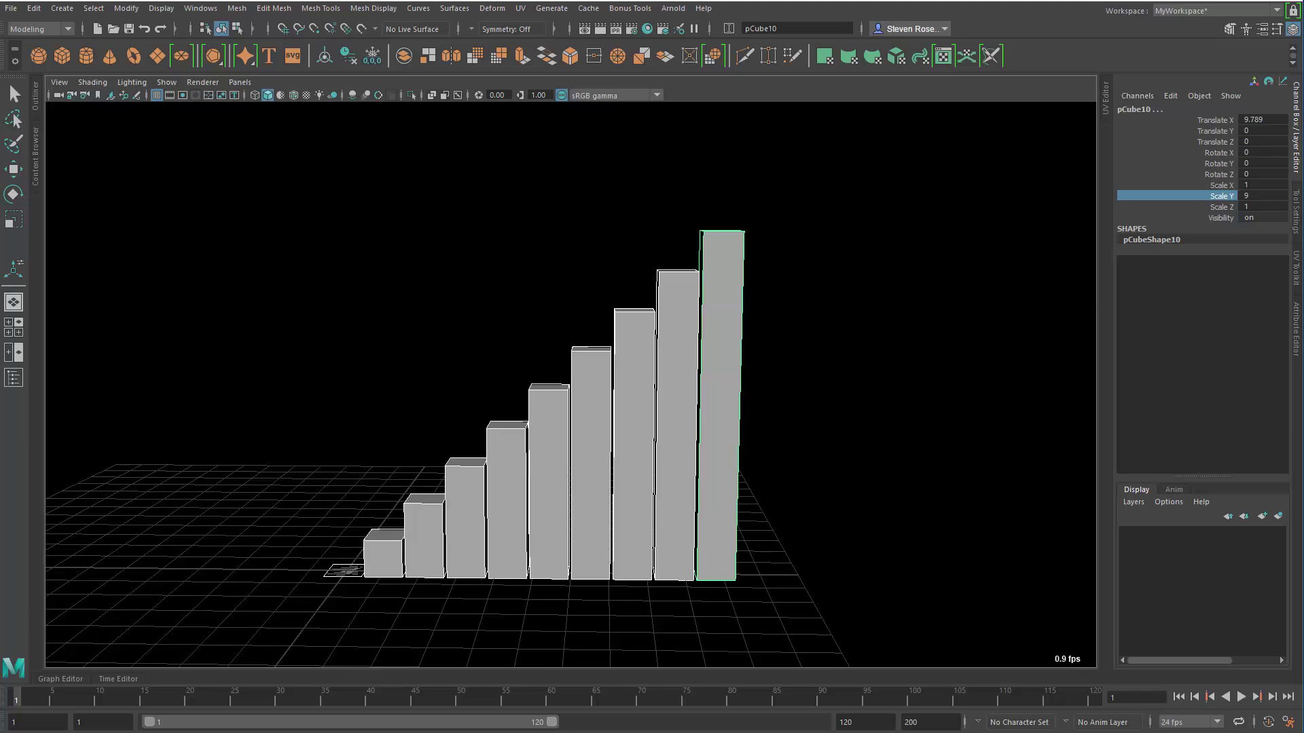
Step: Switch to File Explorer, open the MASH plug-in's scripts folder, search it for Dash*, and put the window away
key("alt+Tab")
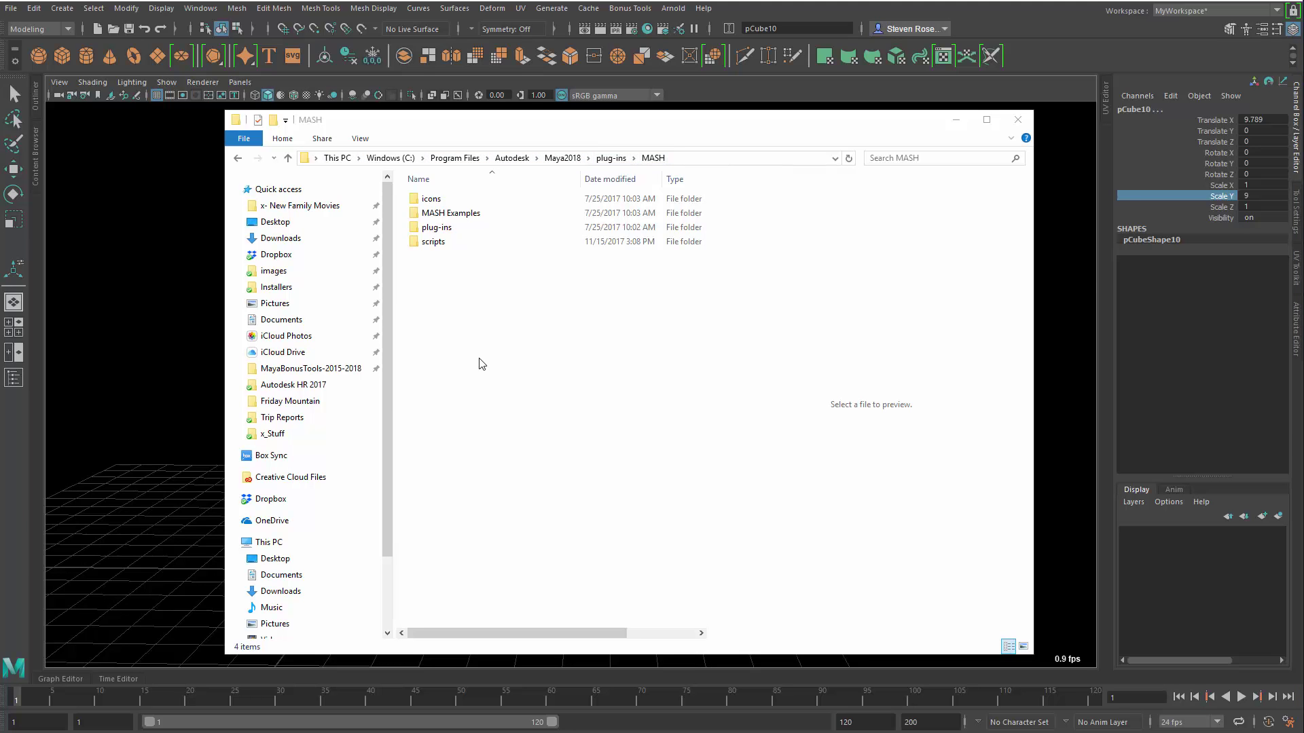
double_click(432, 243)
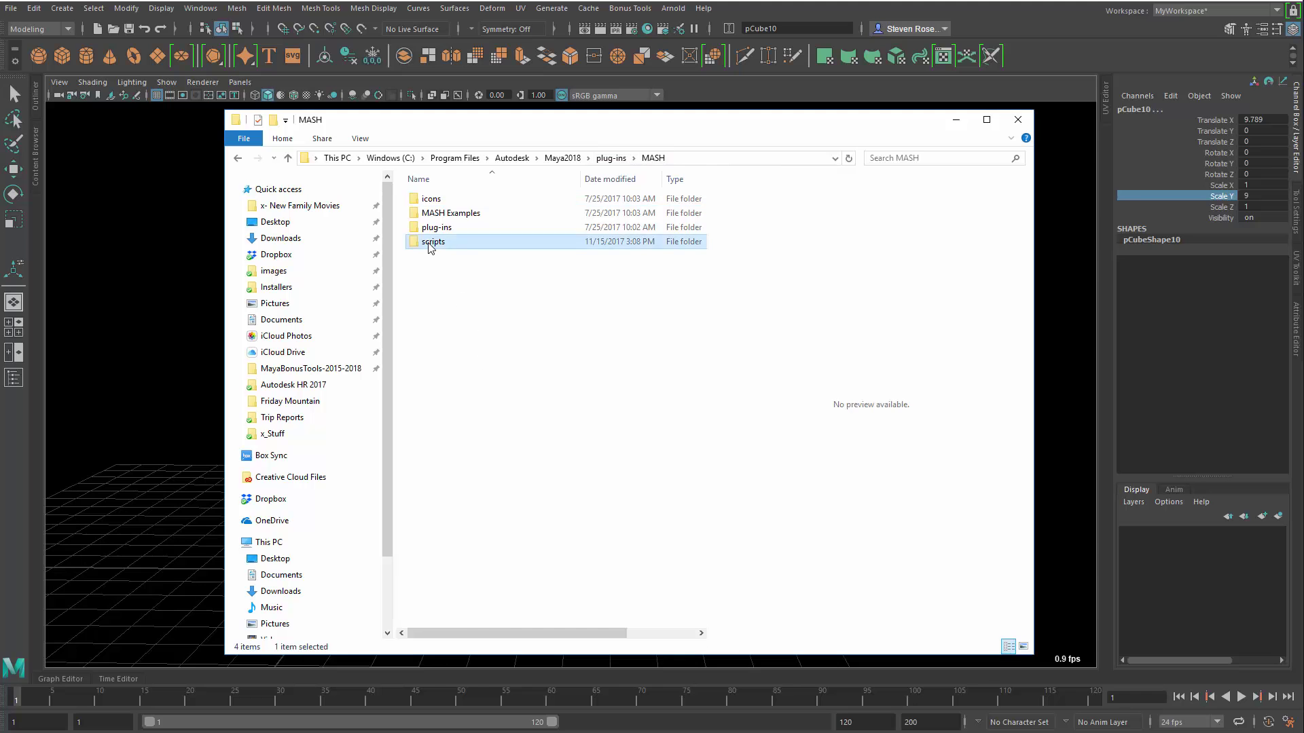
left_click(913, 160)
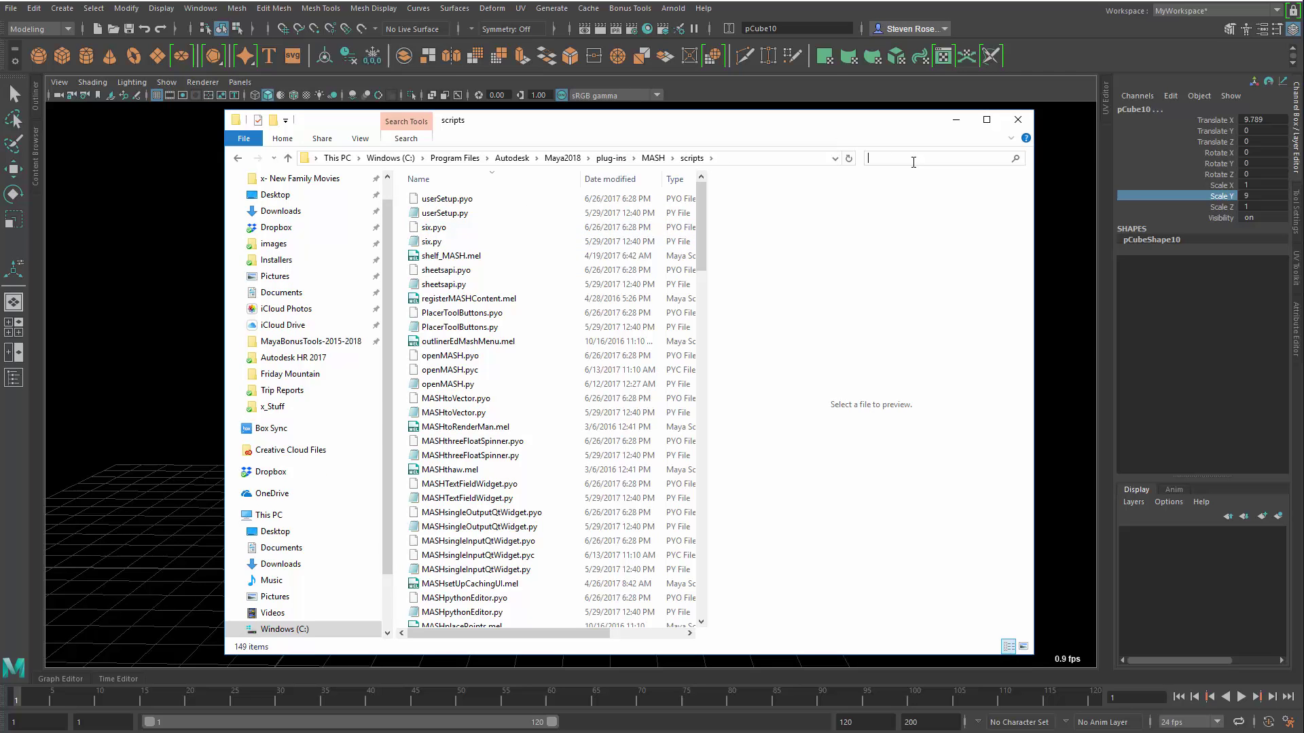
type("Da")
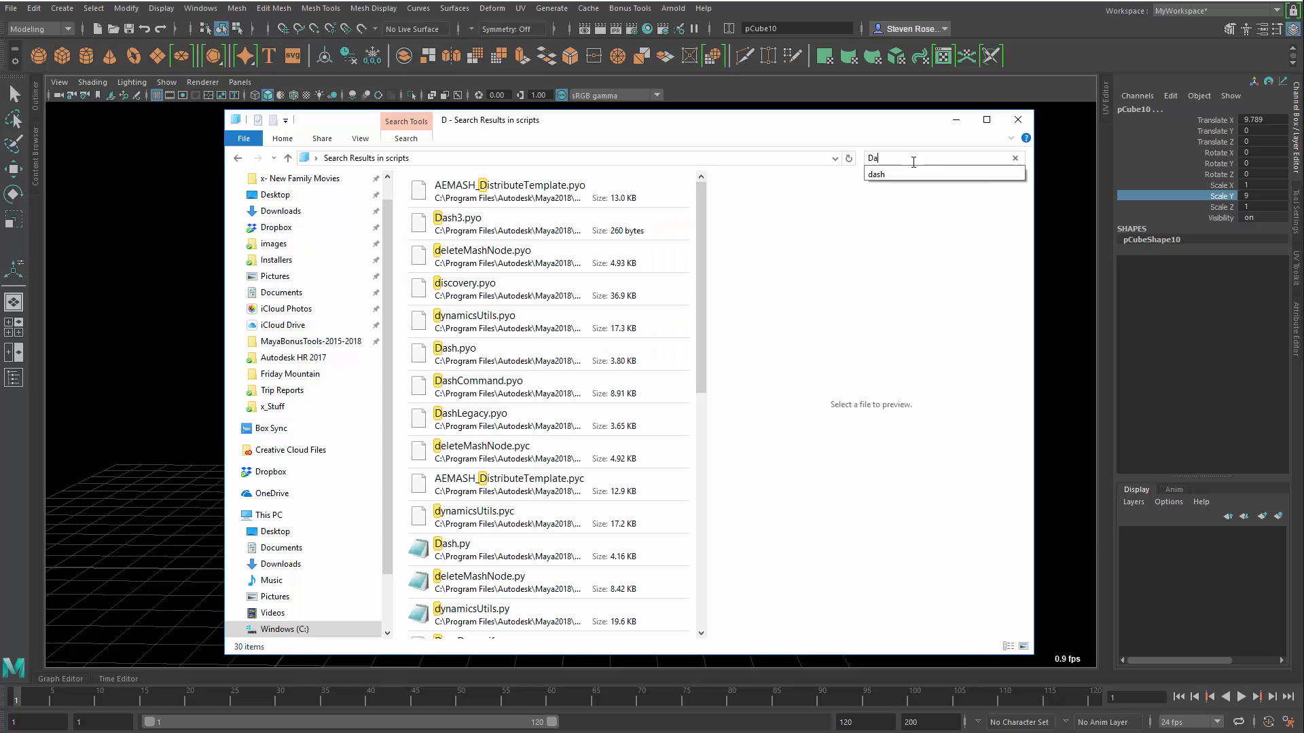
type("sh*")
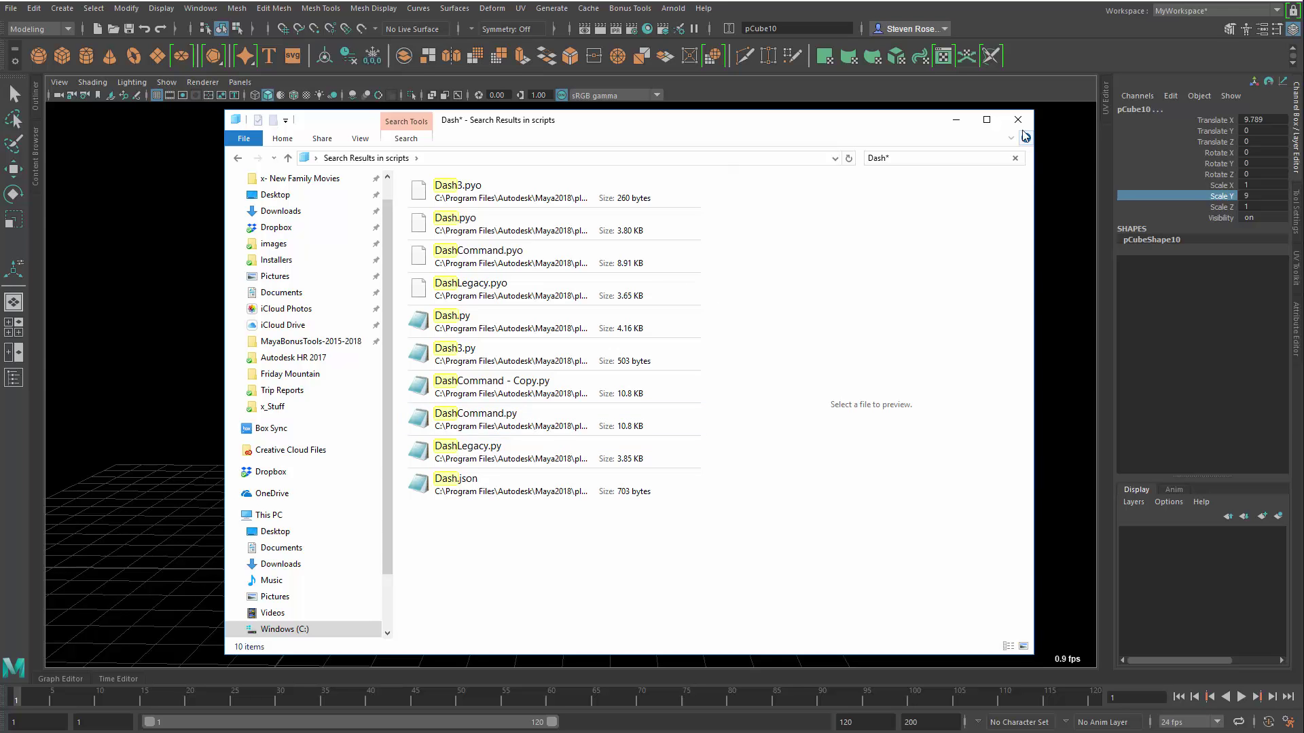
left_click(957, 120)
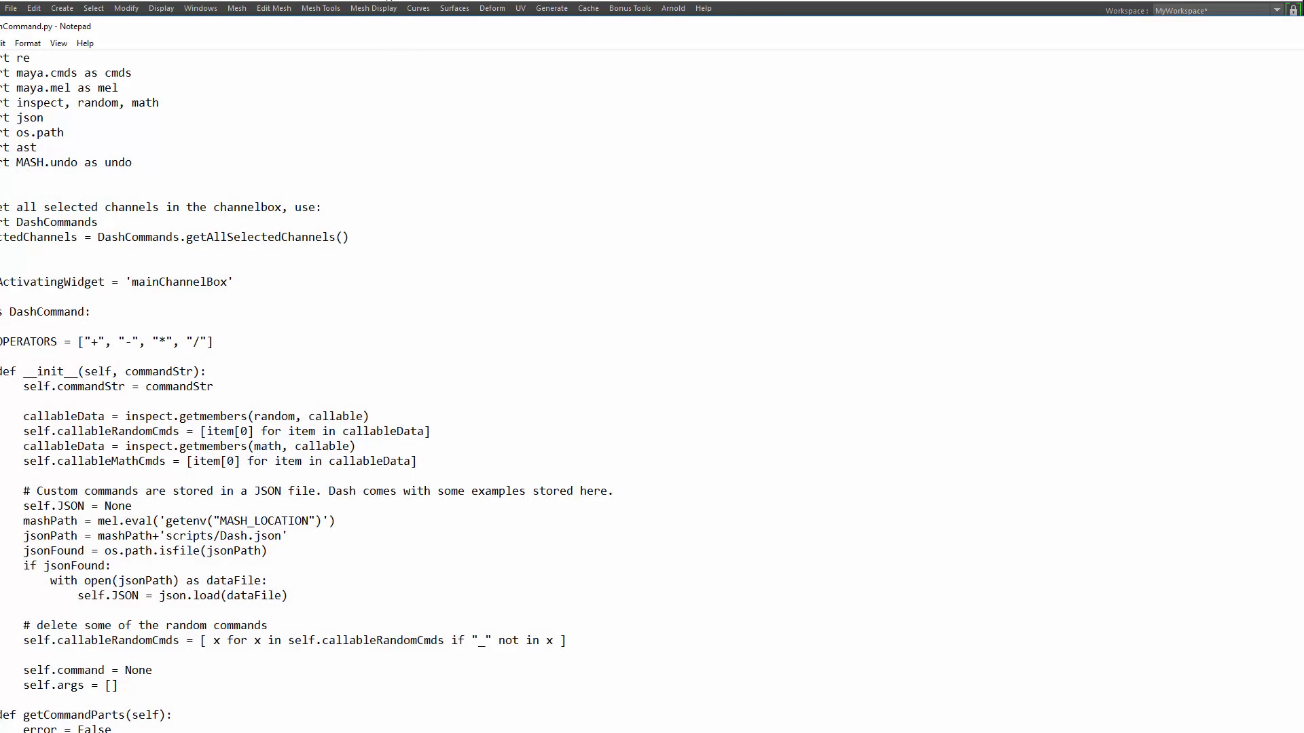
Step: Read through DashCommand.py in Notepad down to the dashLinear function and highlight the whole function definition
left_click_drag(394, 32, 629, 20)
scroll(414, 302, "down", 18)
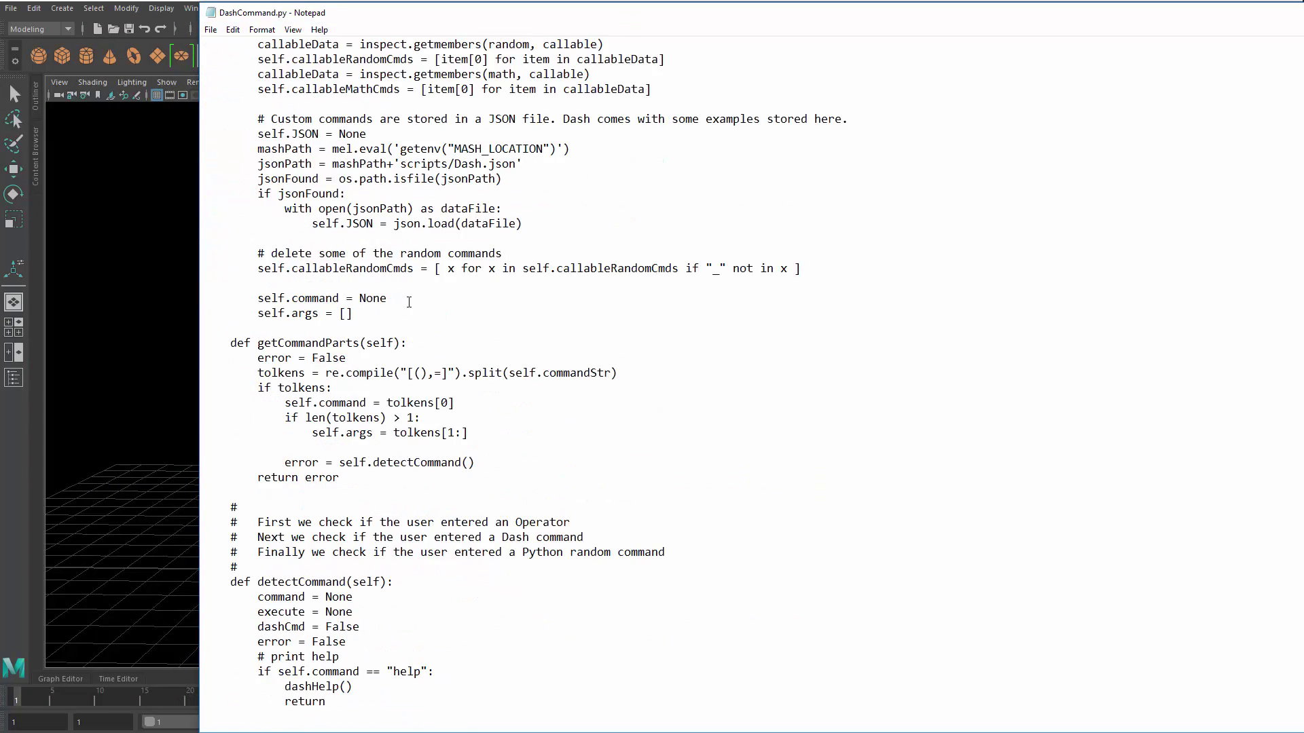
scroll(408, 304, "down", 10)
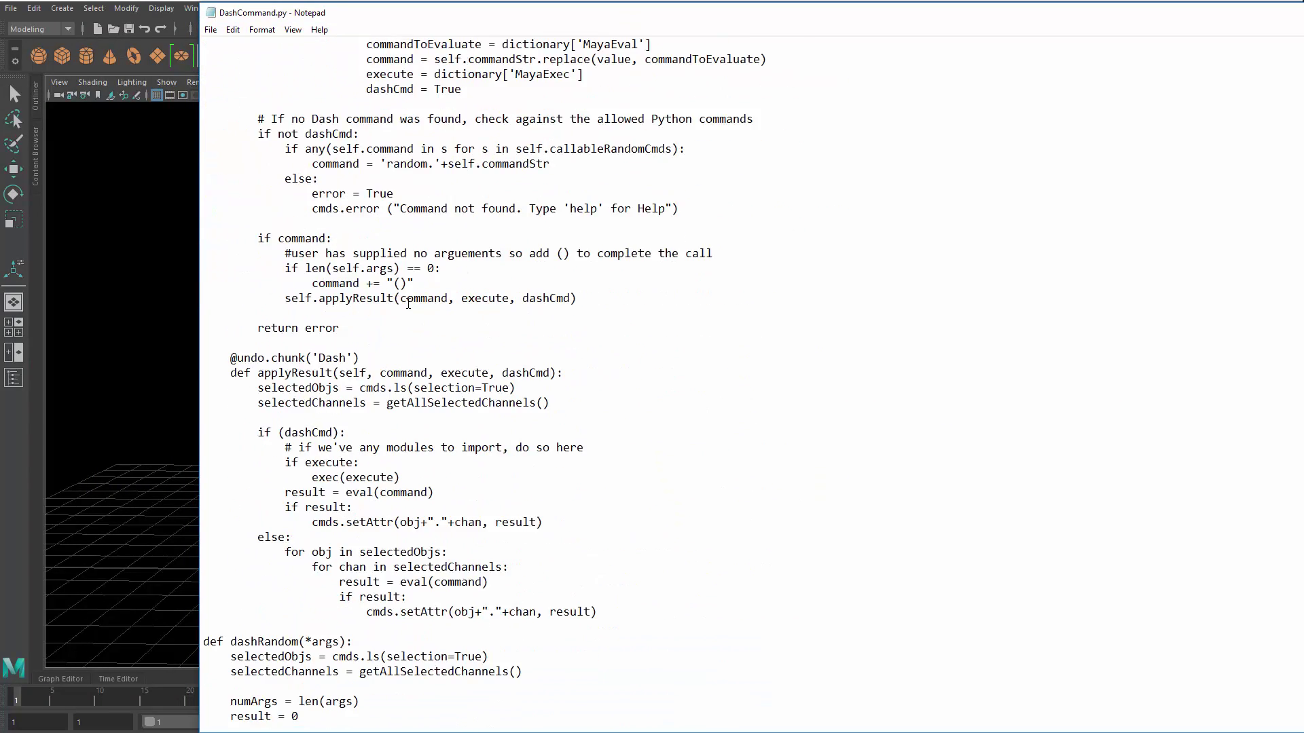
scroll(408, 304, "down", 13)
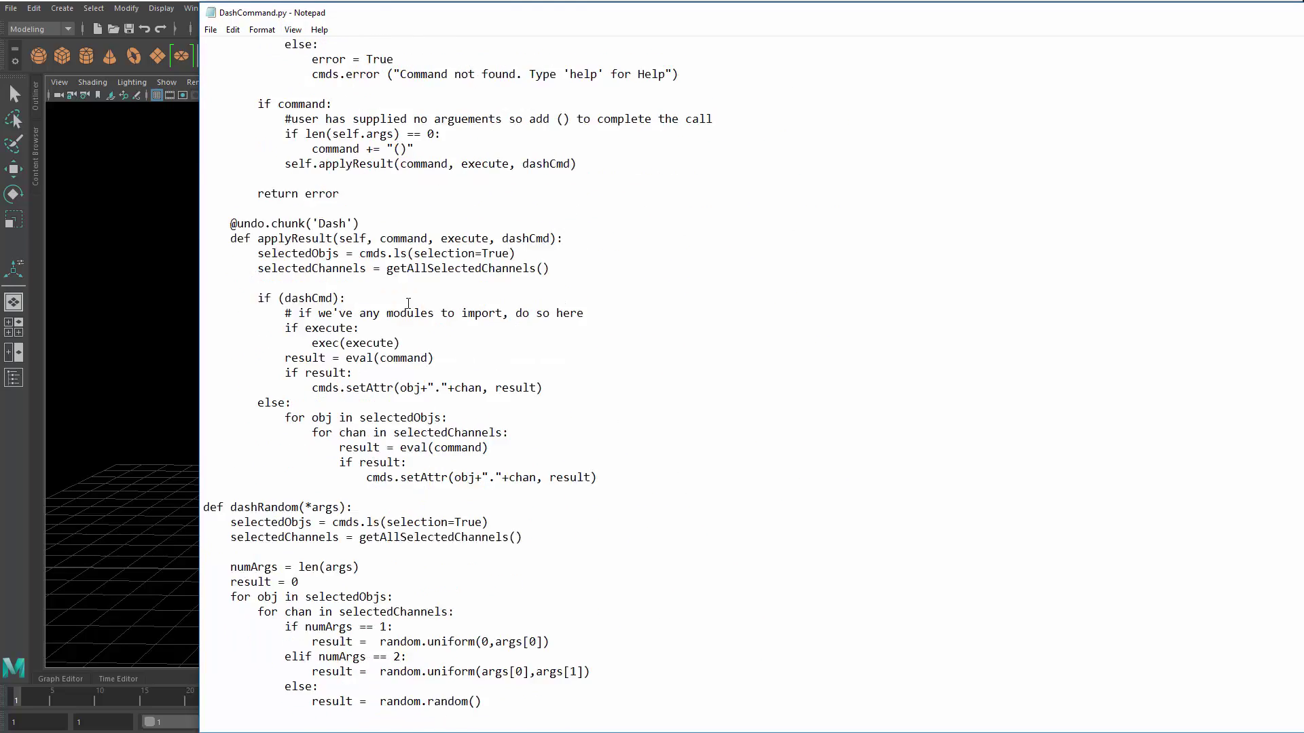
scroll(408, 303, "down", 14)
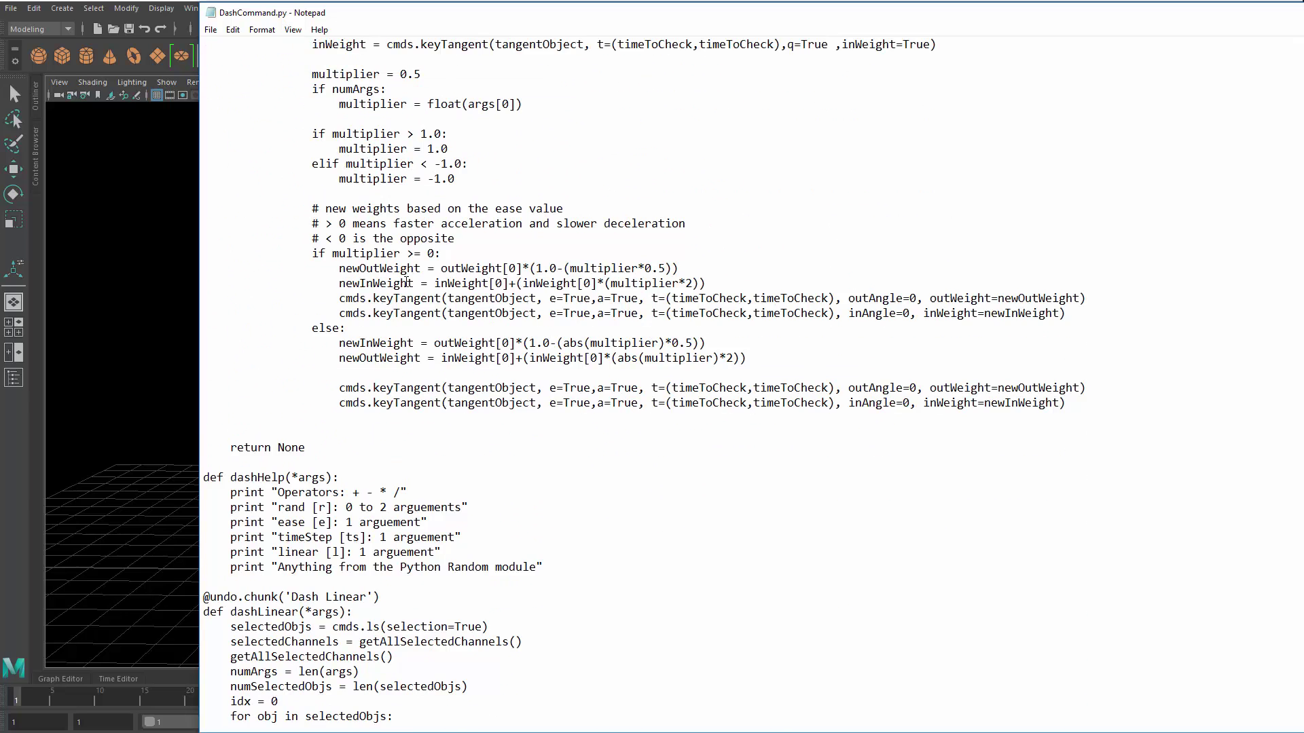
scroll(408, 282, "up", 1)
scroll(381, 312, "down", 8)
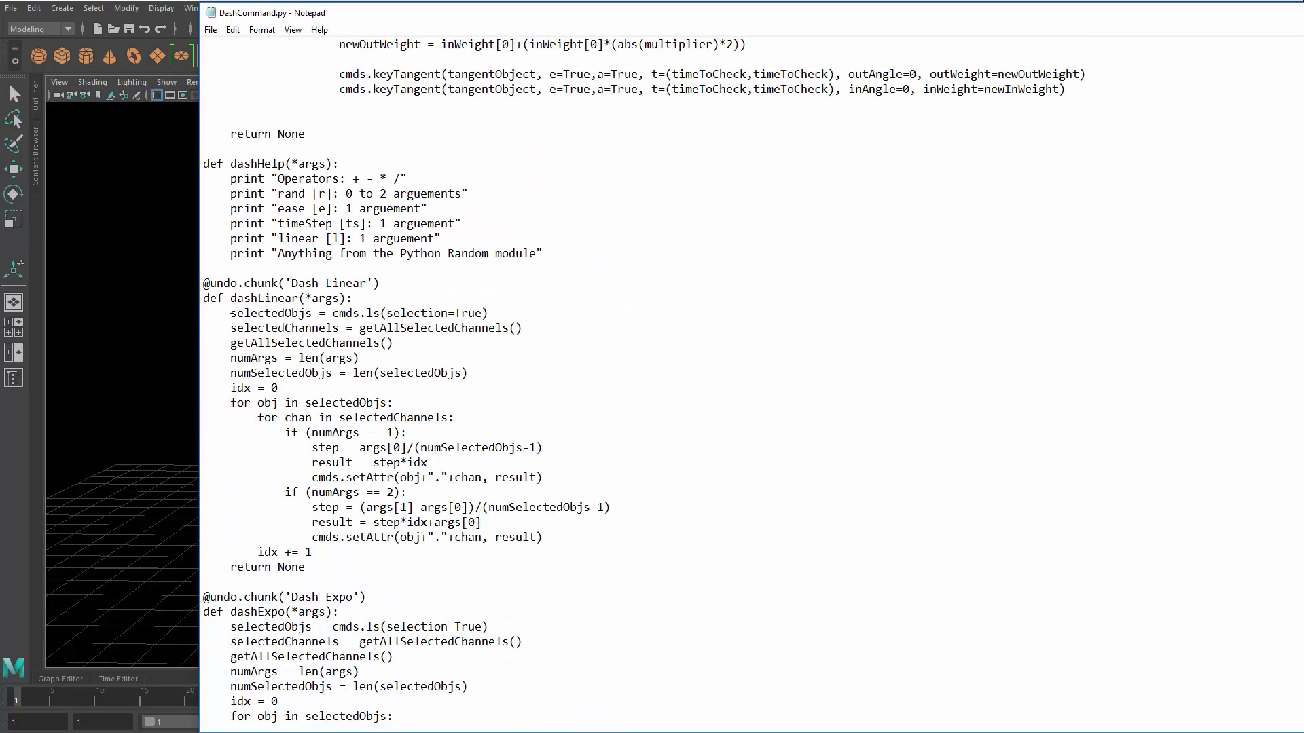
left_click_drag(204, 299, 397, 568)
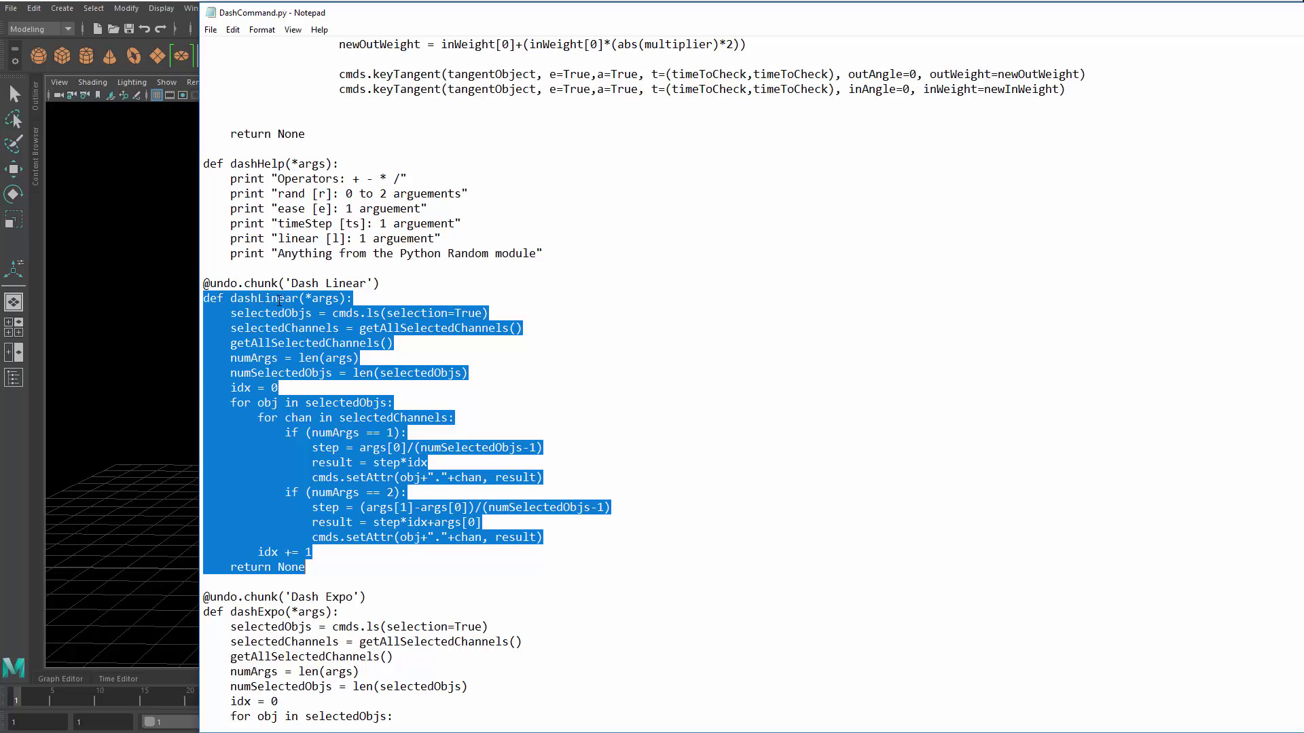
Step: Examine the custom dashExpo function in DashCommand.py, highlighting its definition, its step*idx*idx result line and its name
scroll(346, 343, "down", 7)
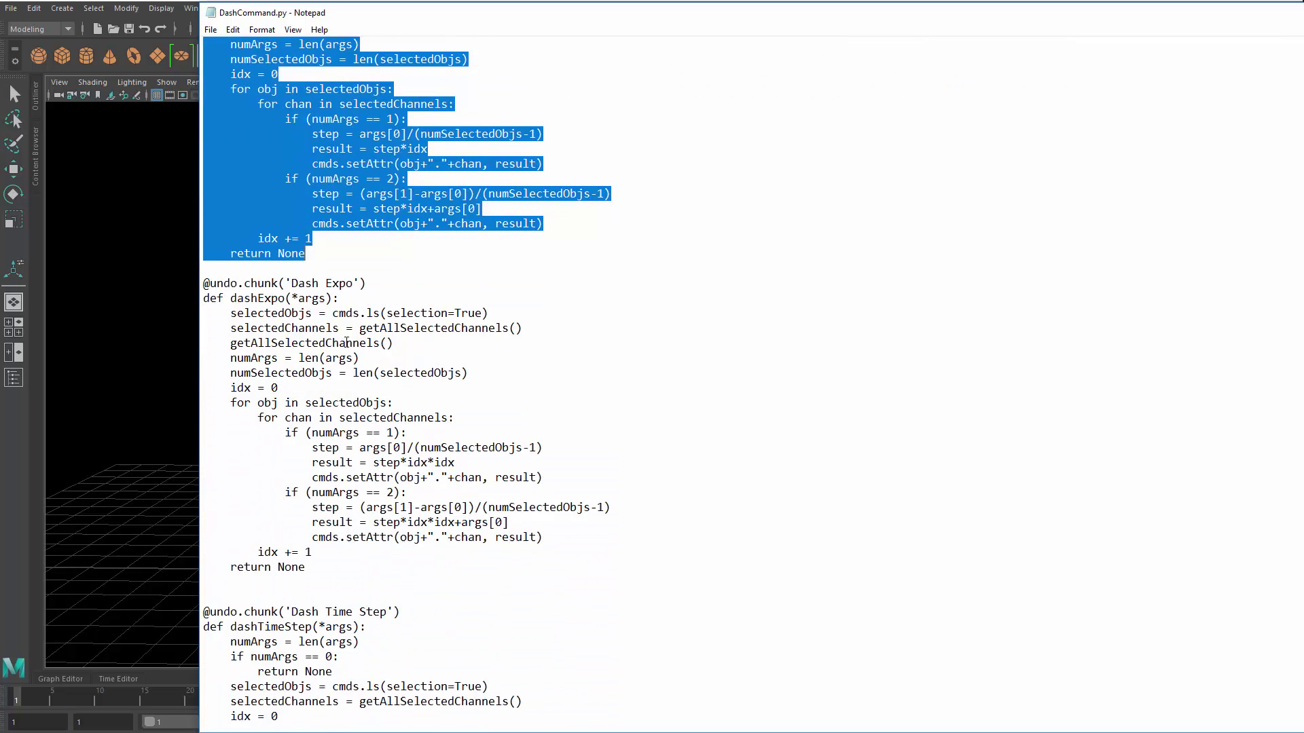
left_click_drag(205, 298, 488, 564)
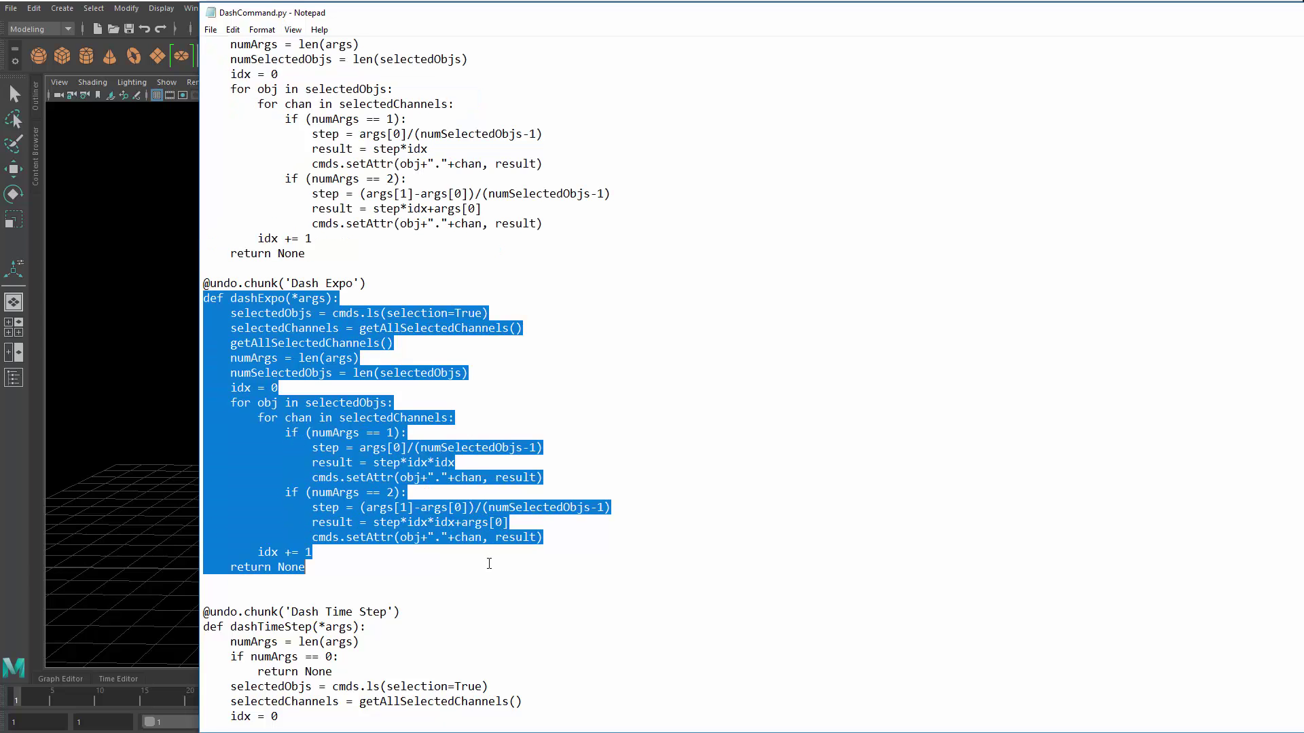
left_click(401, 463)
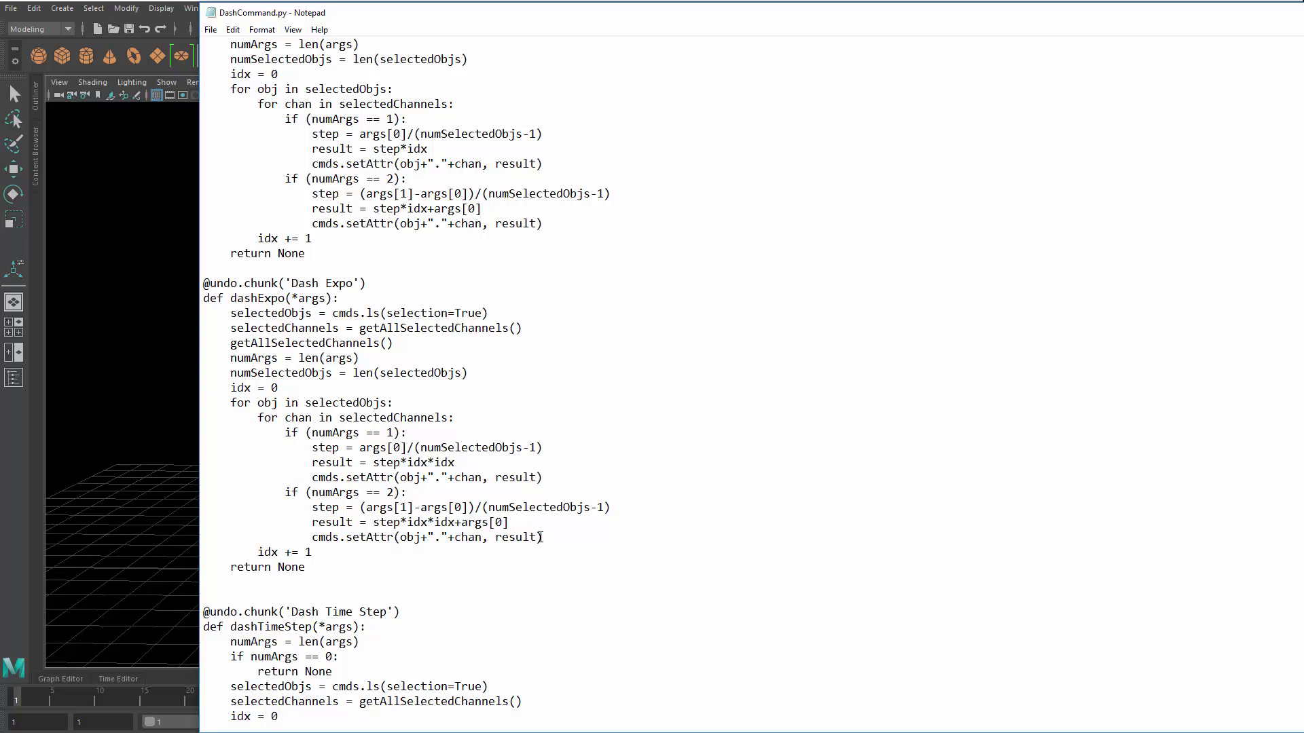
double_click(258, 299)
Step: Switch to Dash.json in Notepad and highlight the MayaEval entries for dashEase, dashRandom, dashTimeStep and dashLinear in turn
key("alt+Tab")
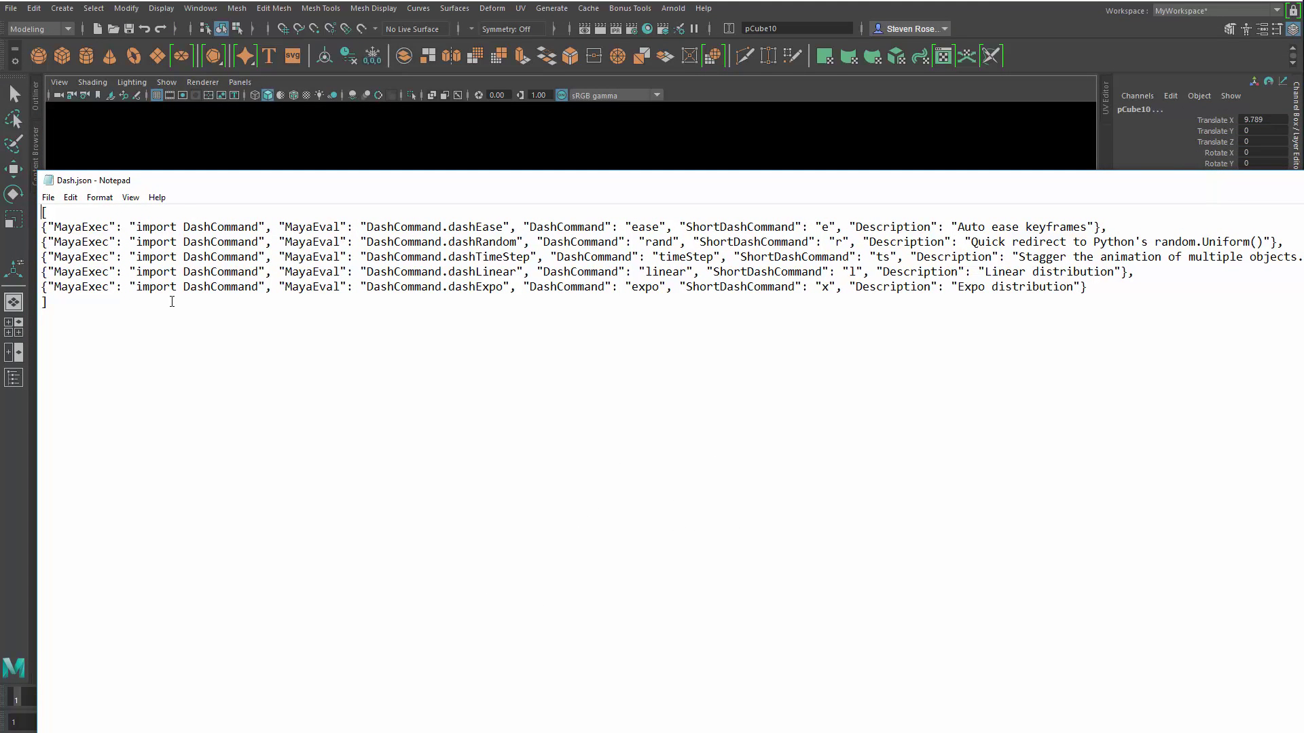
double_click(481, 227)
double_click(493, 242)
double_click(494, 257)
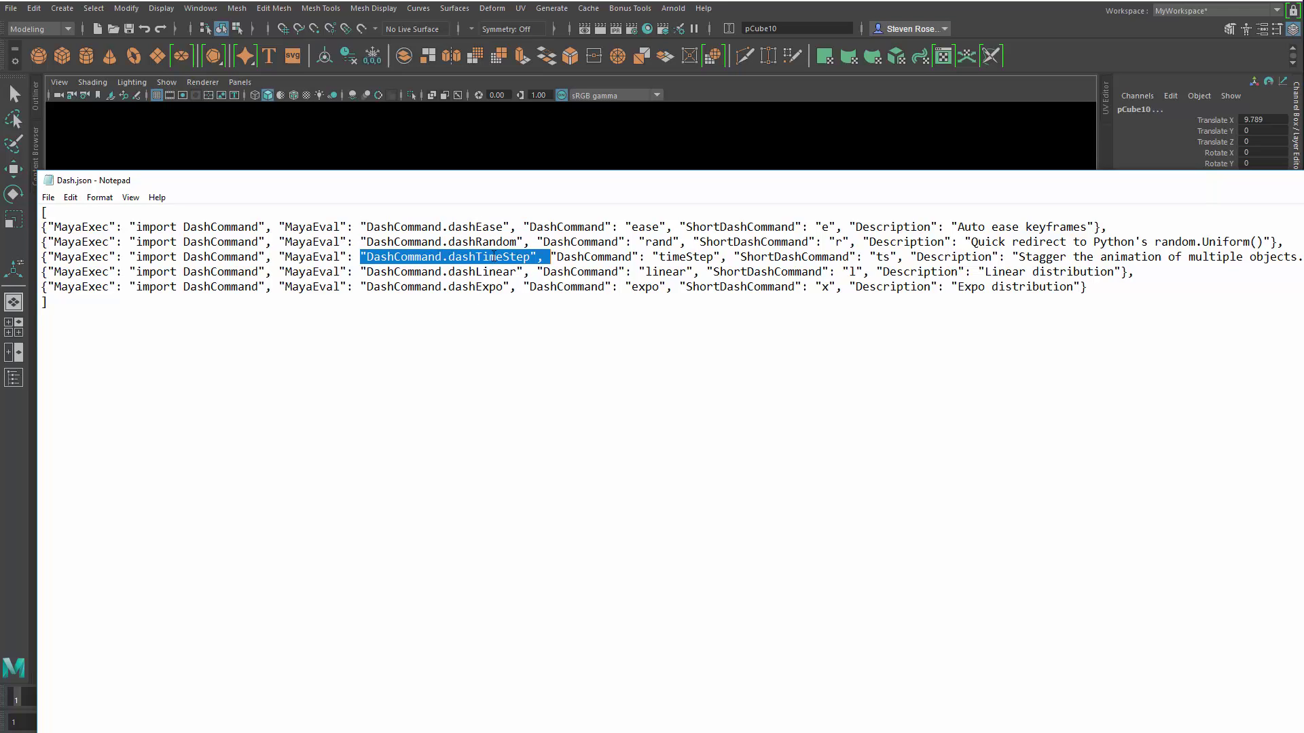
double_click(486, 272)
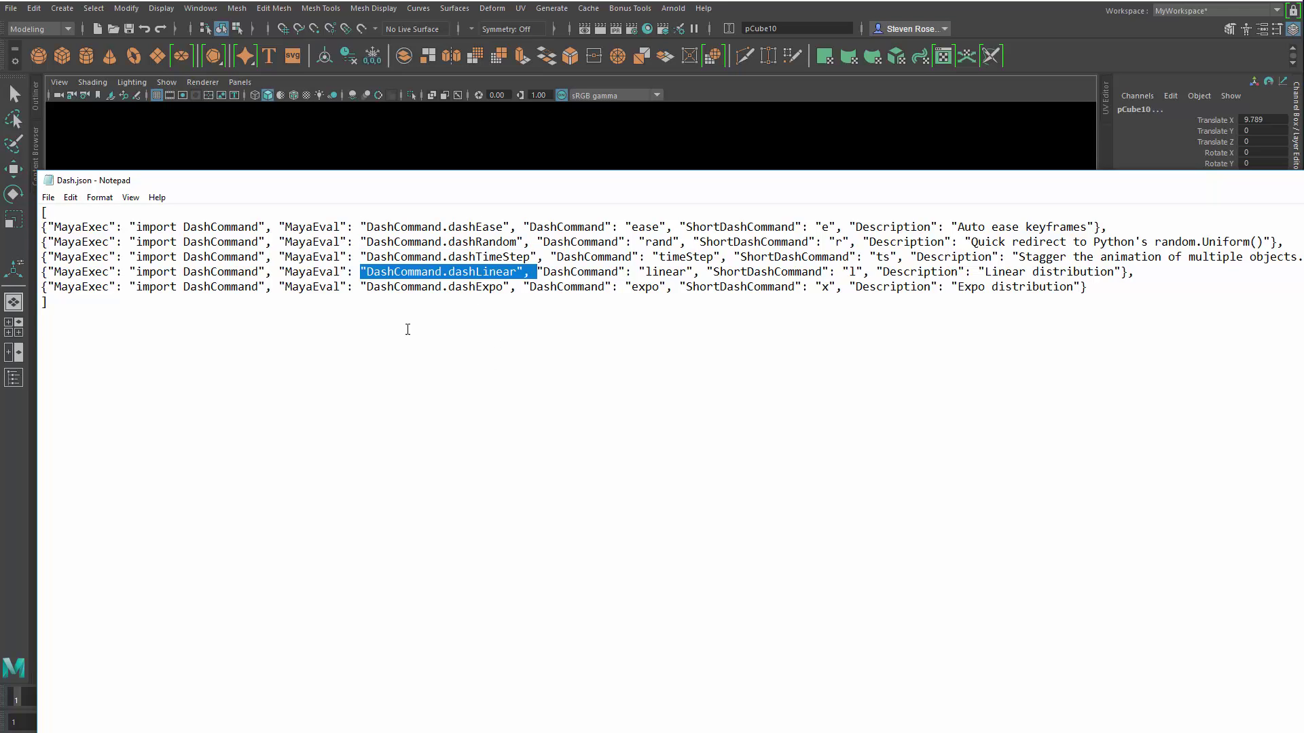
left_click(338, 401)
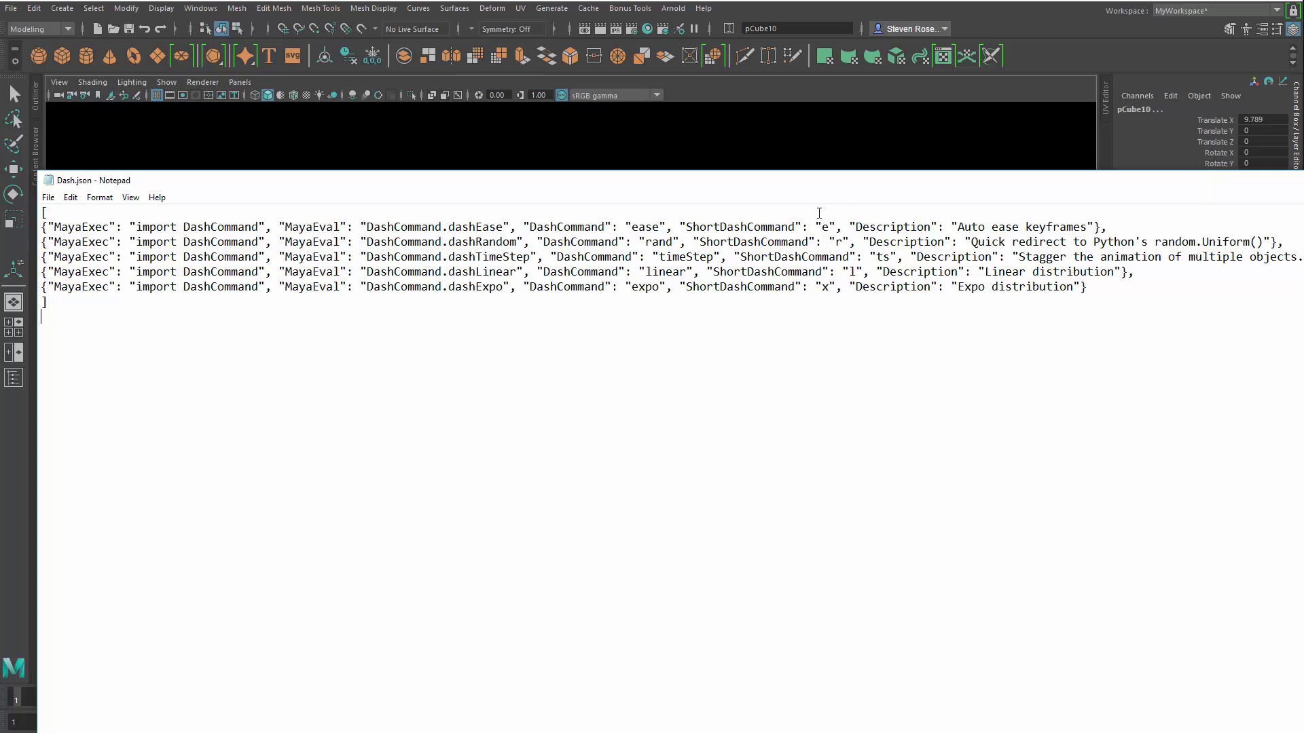
Step: Examine the ShortDashCommand "e" in Dash.json, plus the dashExpo entry and its short command "x"
left_click_drag(815, 227, 835, 228)
left_click(260, 311)
double_click(473, 287)
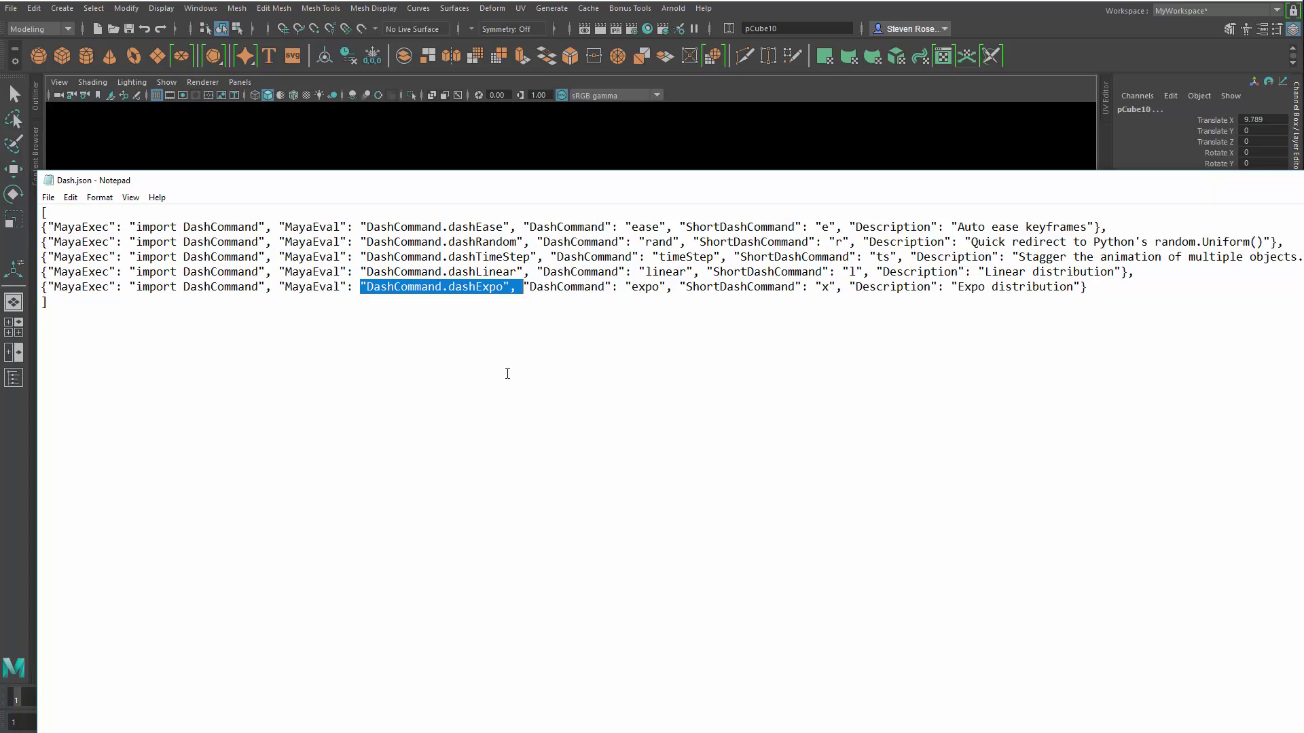
double_click(824, 288)
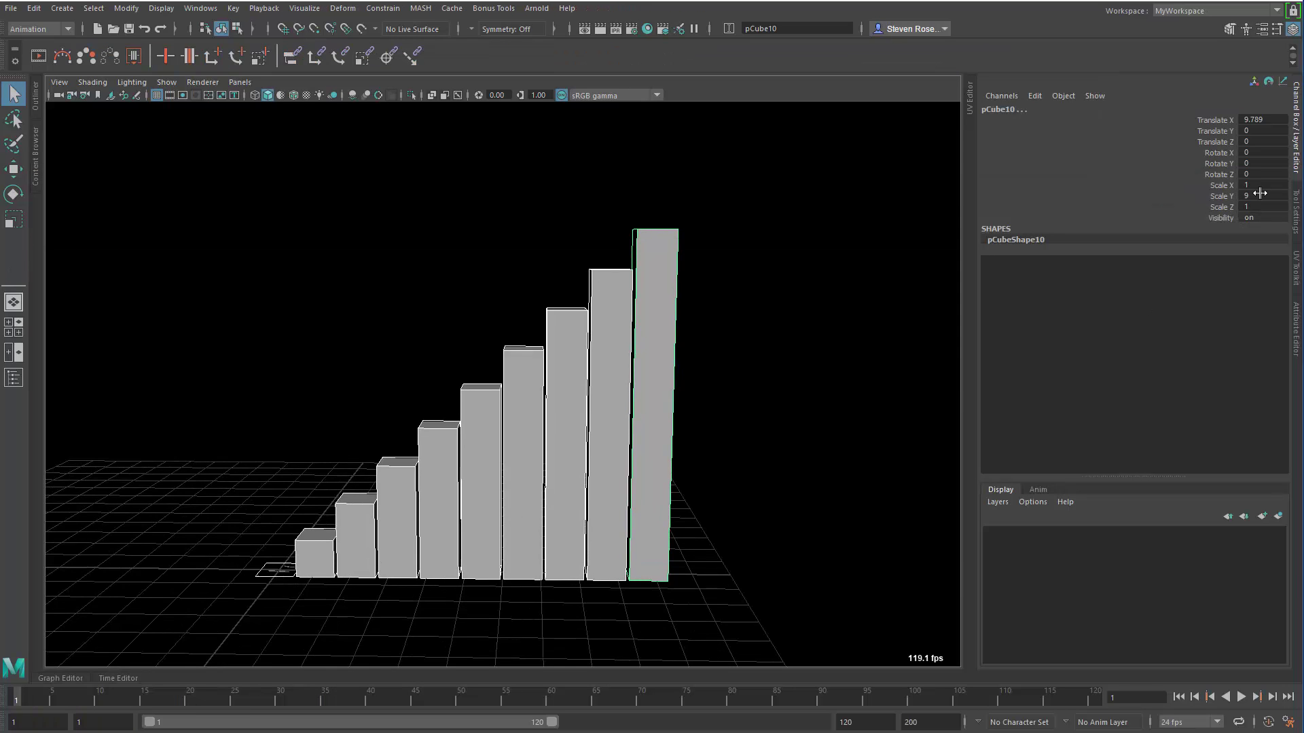
Step: Switch back to Maya and set Scale Y of the ten selected cubes to 1
left_click(1260, 195)
type("1")
key("Return")
middle_click_drag(559, 516, 576, 402, "alt")
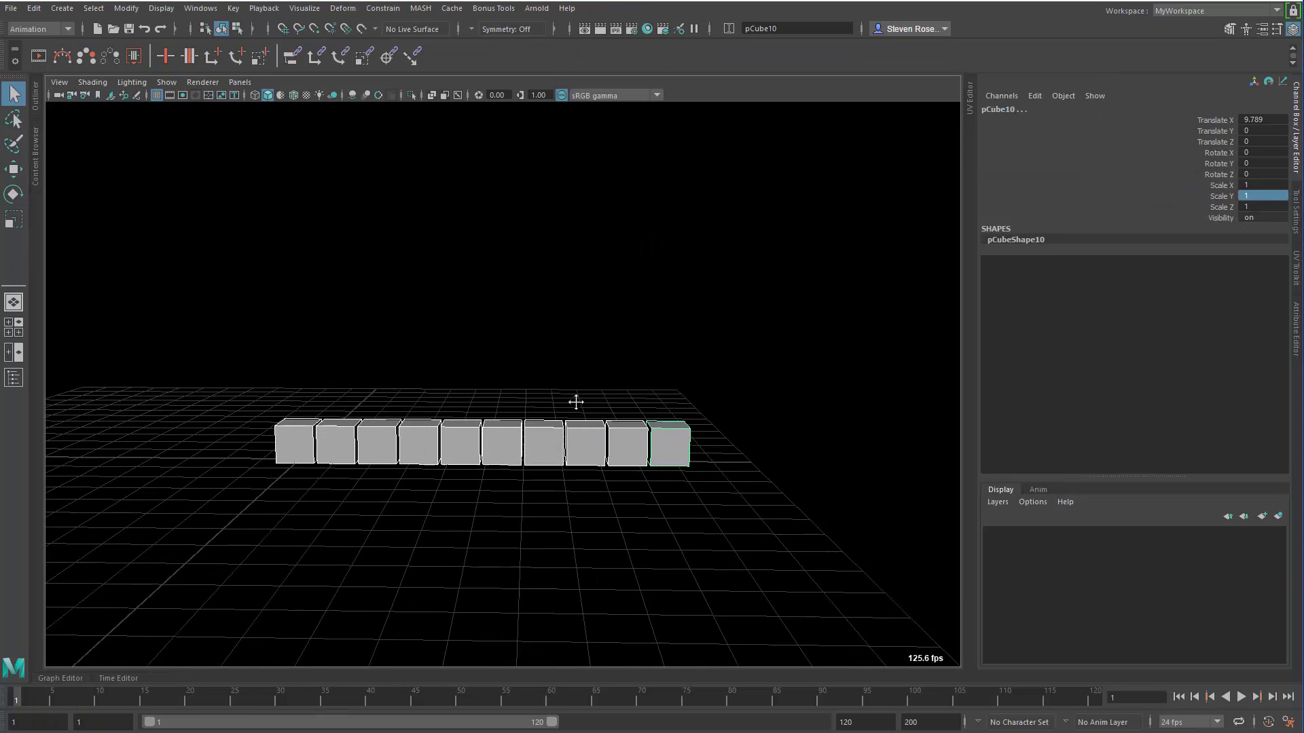
Step: Apply the dash command x(0,10) to Scale Y of the ten selected cubes
right_click_drag(576, 402, 640, 469, "alt")
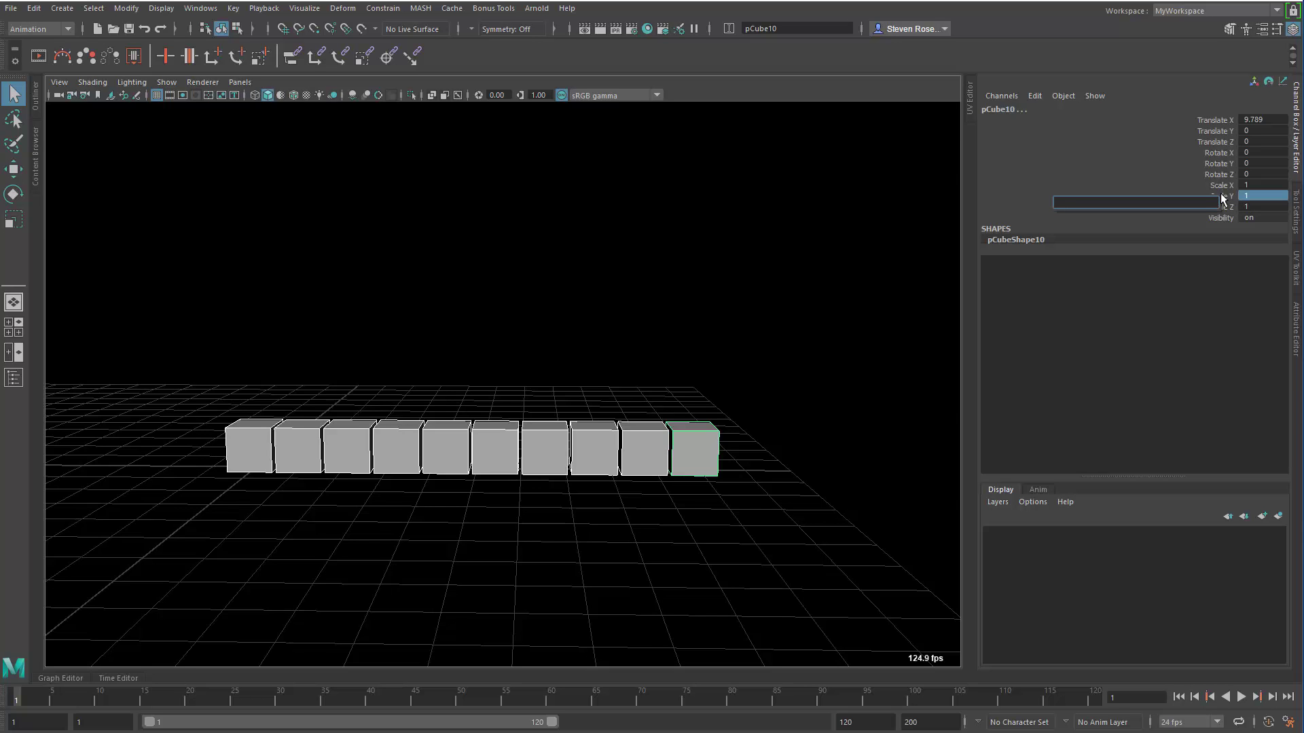
key("BackSpace")
type("x(0,10)")
key("Return")
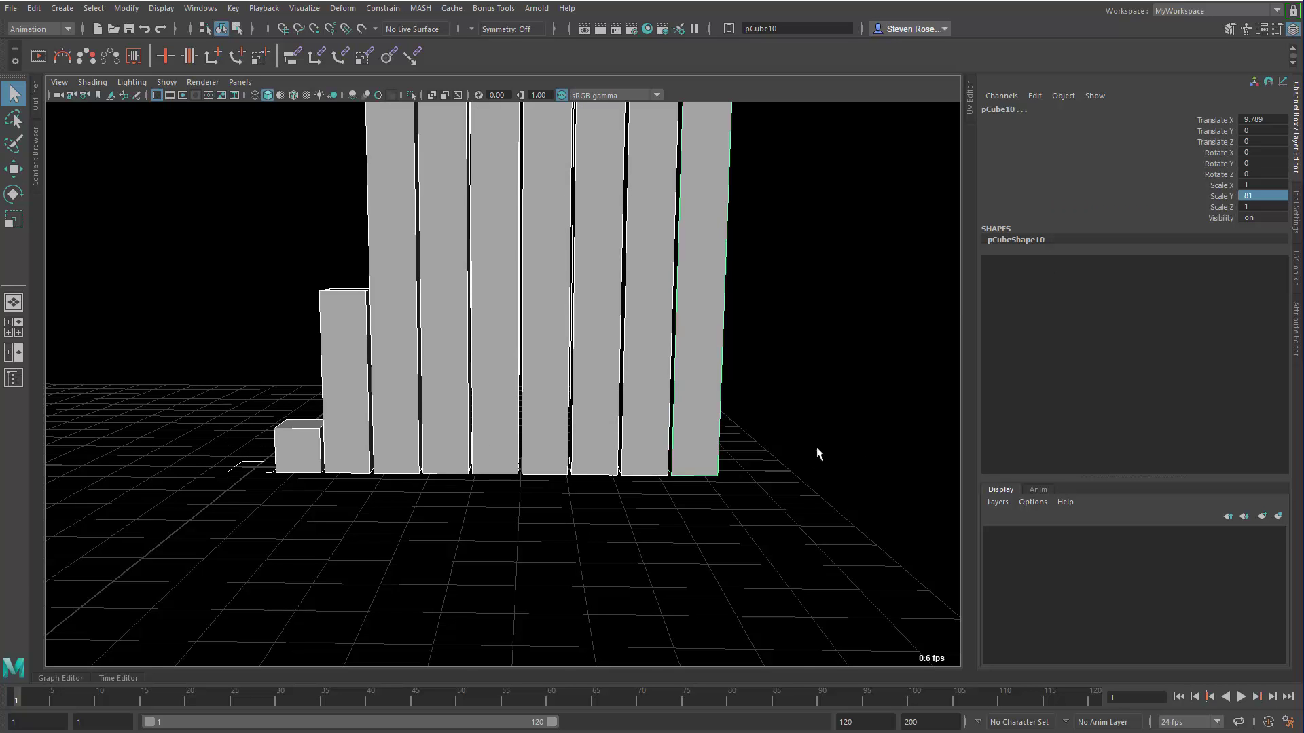
Step: Select several columns one by one, starting with the flattened first cube, to examine their individual Scale Y values
middle_click_drag(815, 450, 791, 533, "alt")
left_click_drag(792, 534, 742, 475, "alt")
left_click(417, 499)
left_click(438, 506)
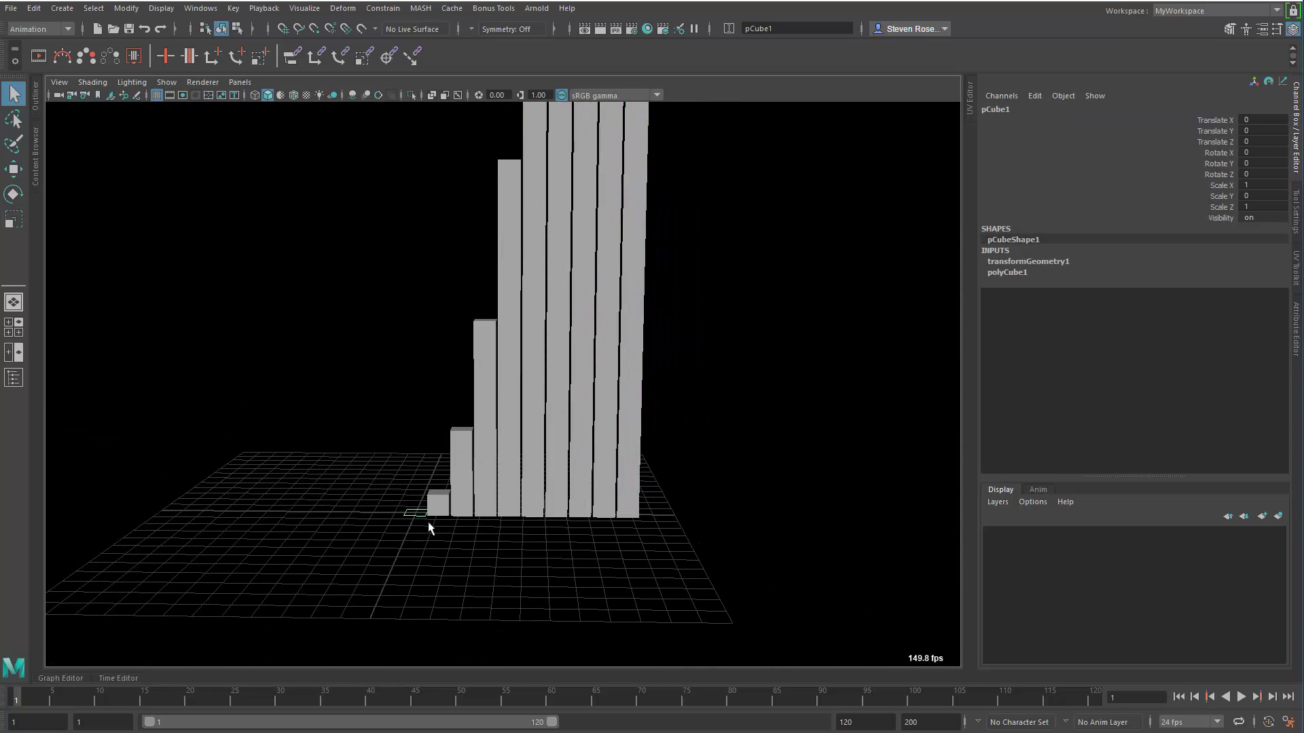
left_click(484, 387)
scroll(496, 400, "up", 3)
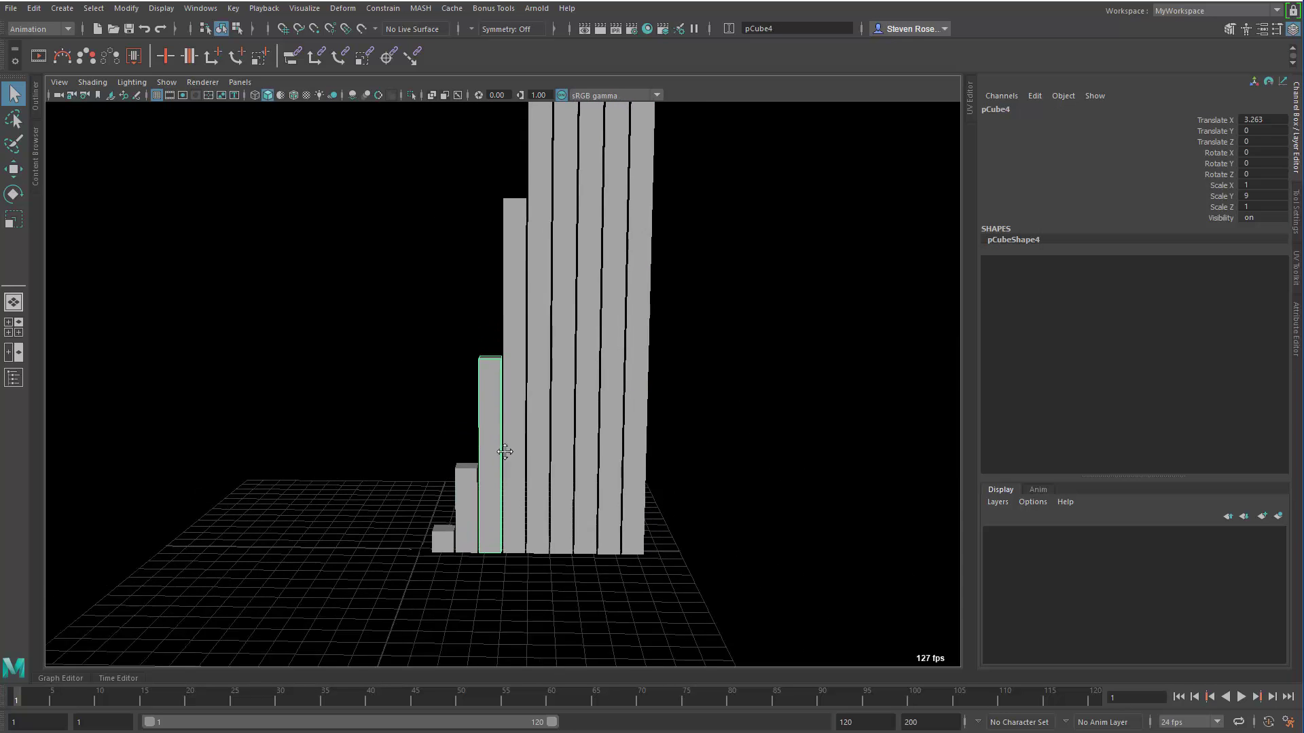
scroll(511, 416, "up", 4)
left_click(557, 428)
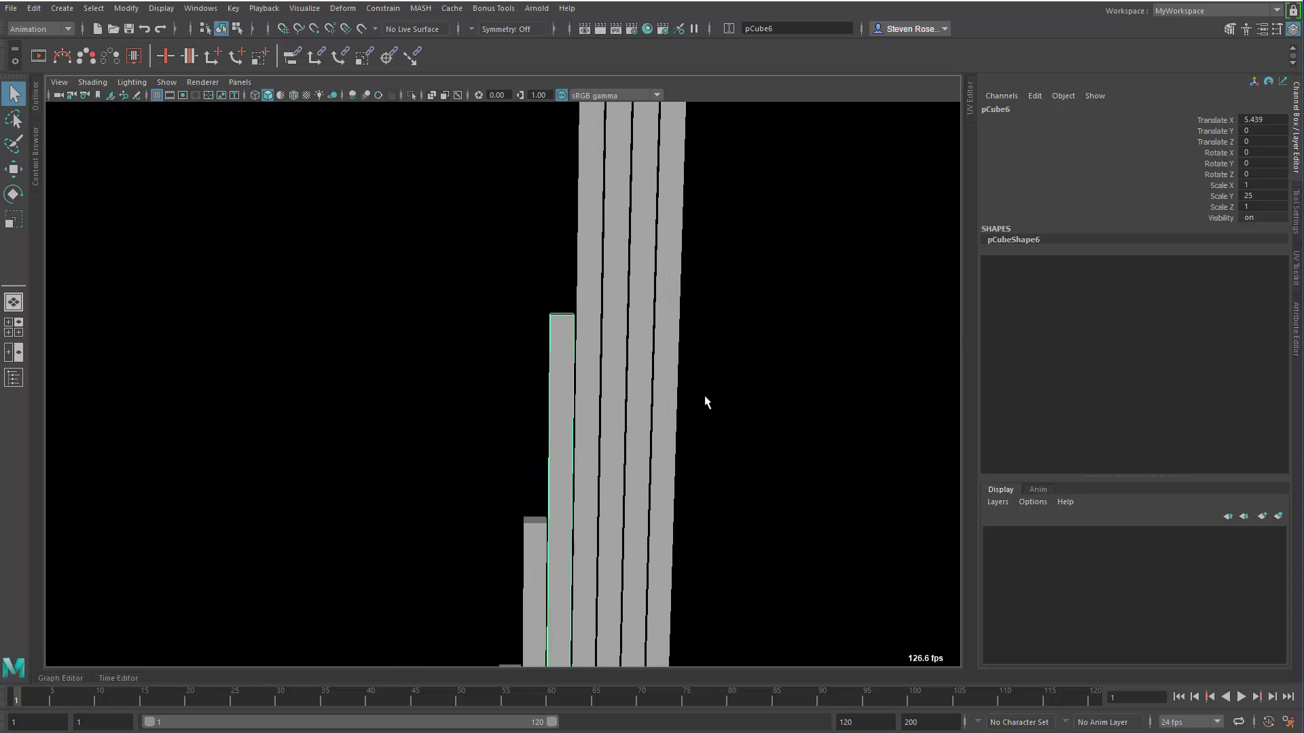
left_click_drag(707, 401, 729, 585, "alt")
left_click(602, 378)
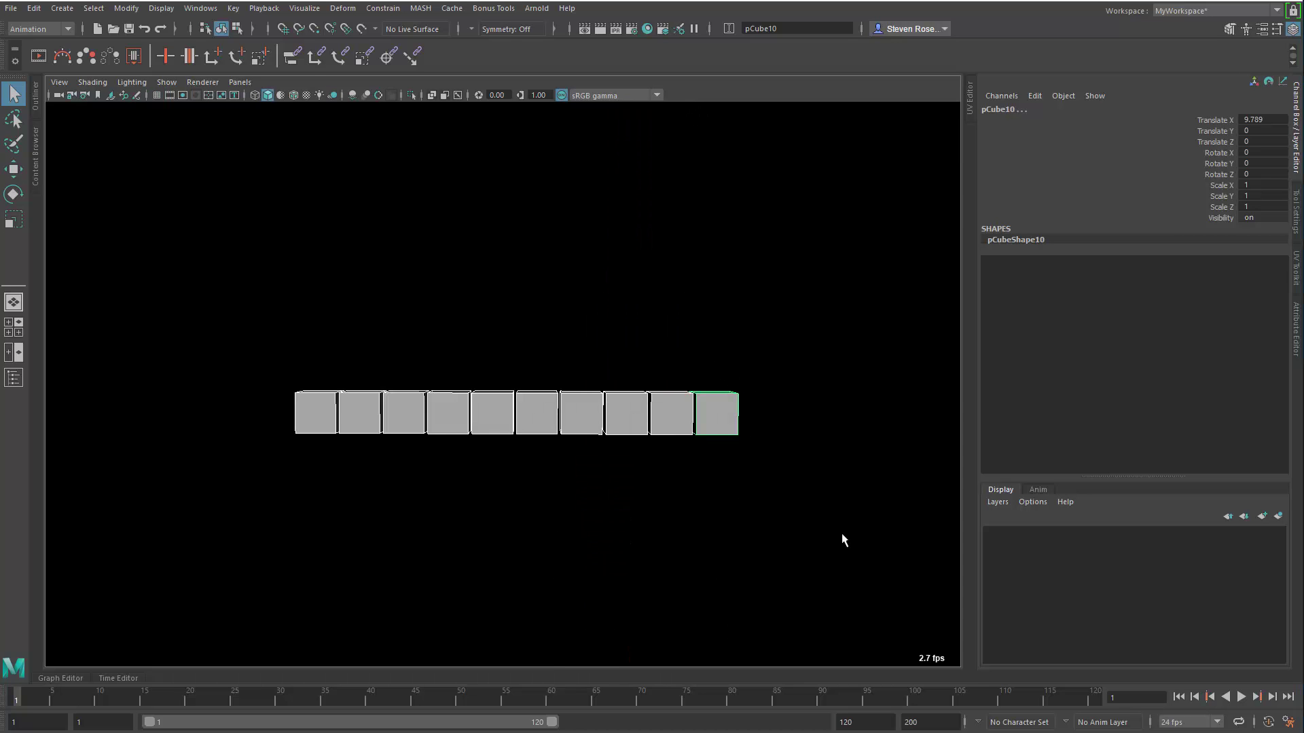
Step: Apply the dash command x(10) to Scale Y of the ten selected cubes
left_click_drag(841, 536, 796, 555, "alt")
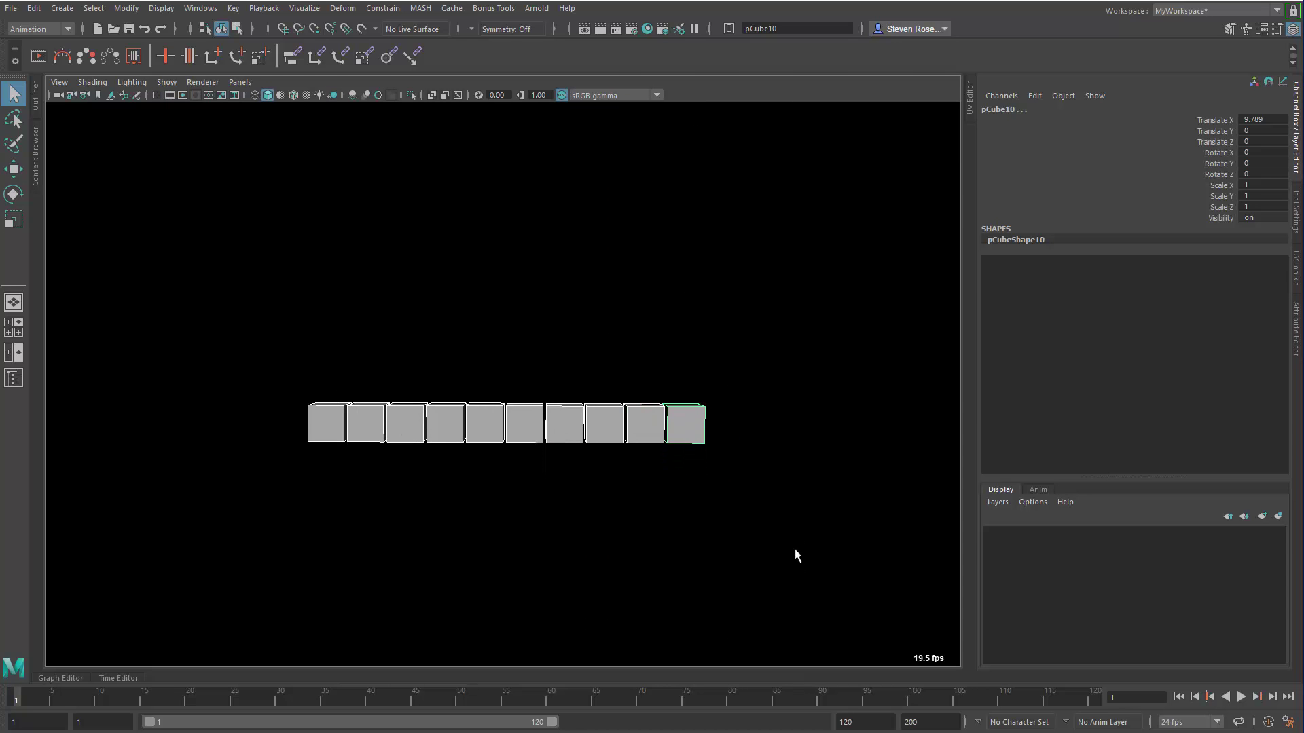
left_click(1222, 196)
left_click(1222, 197)
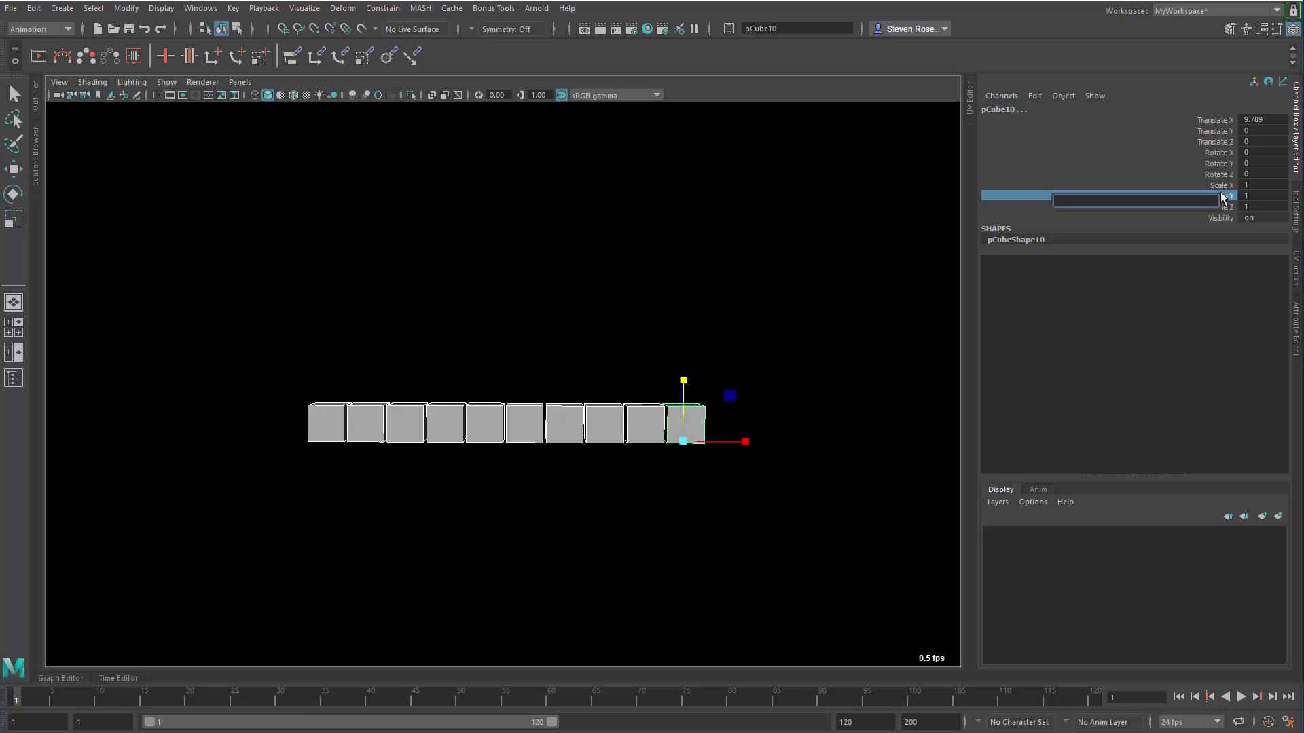
type("x(10)")
key("Return")
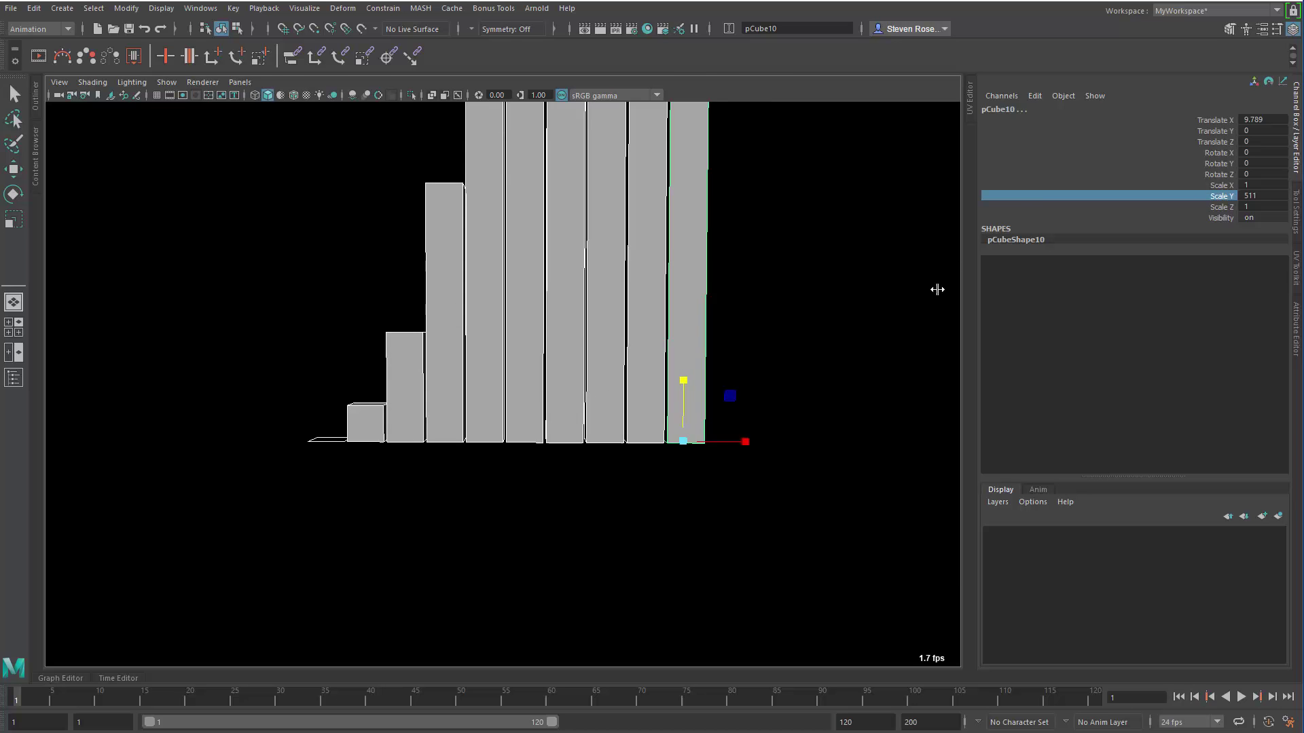
Step: Clear the selection and select individual columns from the third cube up to the tallest one to examine each Scale Y value
scroll(752, 316, "down", 2)
left_click(752, 317)
scroll(751, 361, "up", 4)
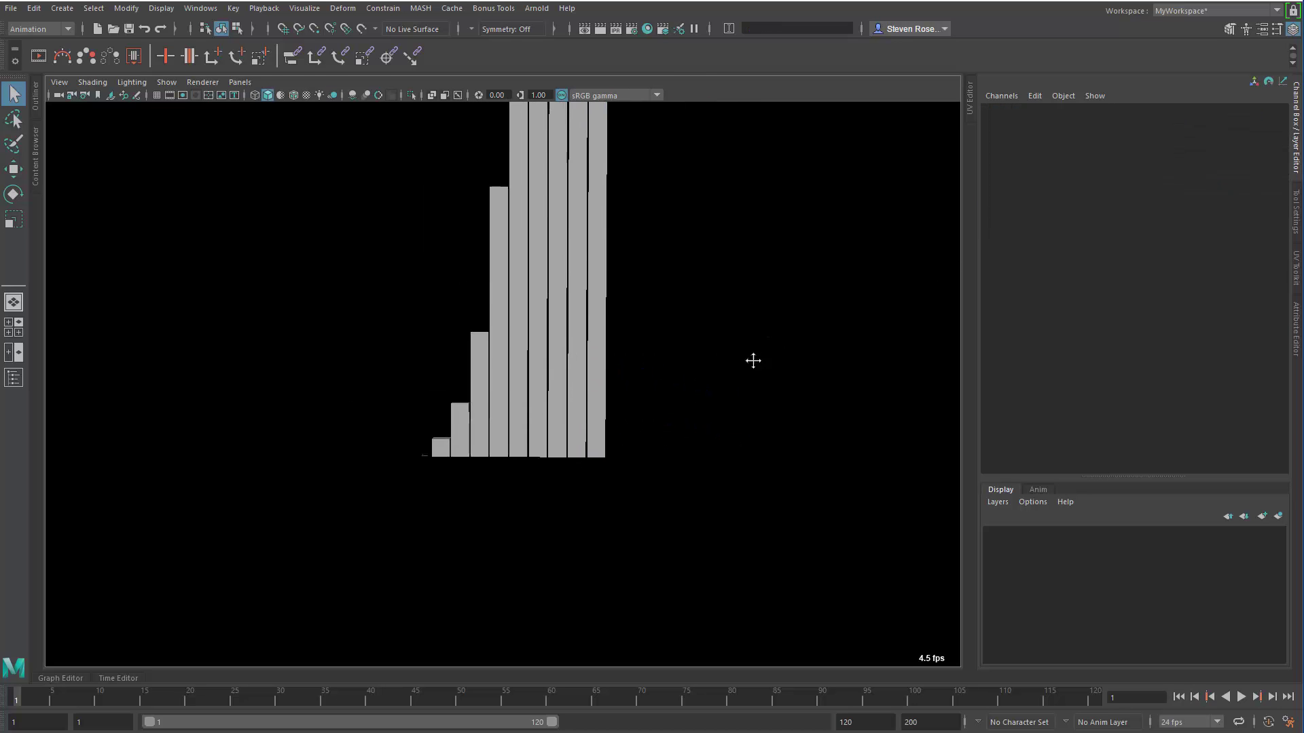
left_click(444, 568)
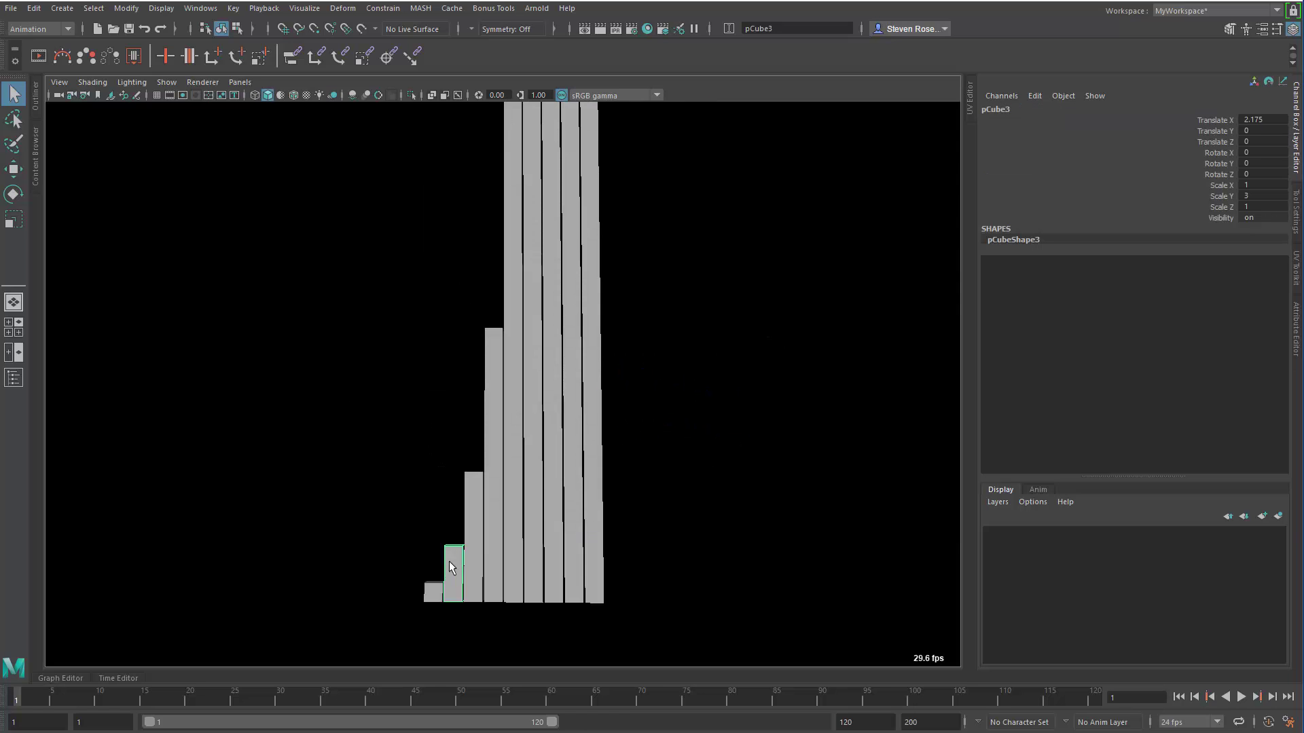
left_click(471, 508)
left_click(492, 415)
middle_click_drag(588, 352, 585, 548, "alt")
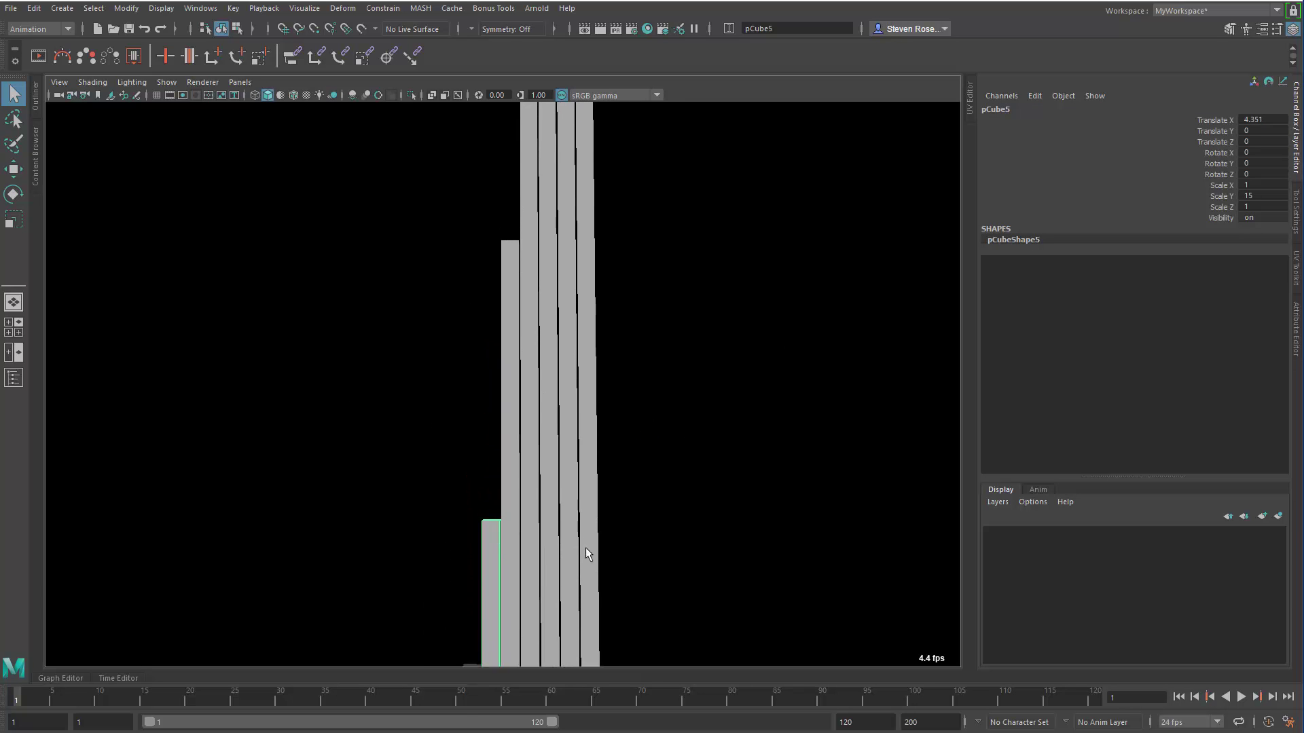
left_click(512, 444)
right_click_drag(597, 495, 489, 499, "alt")
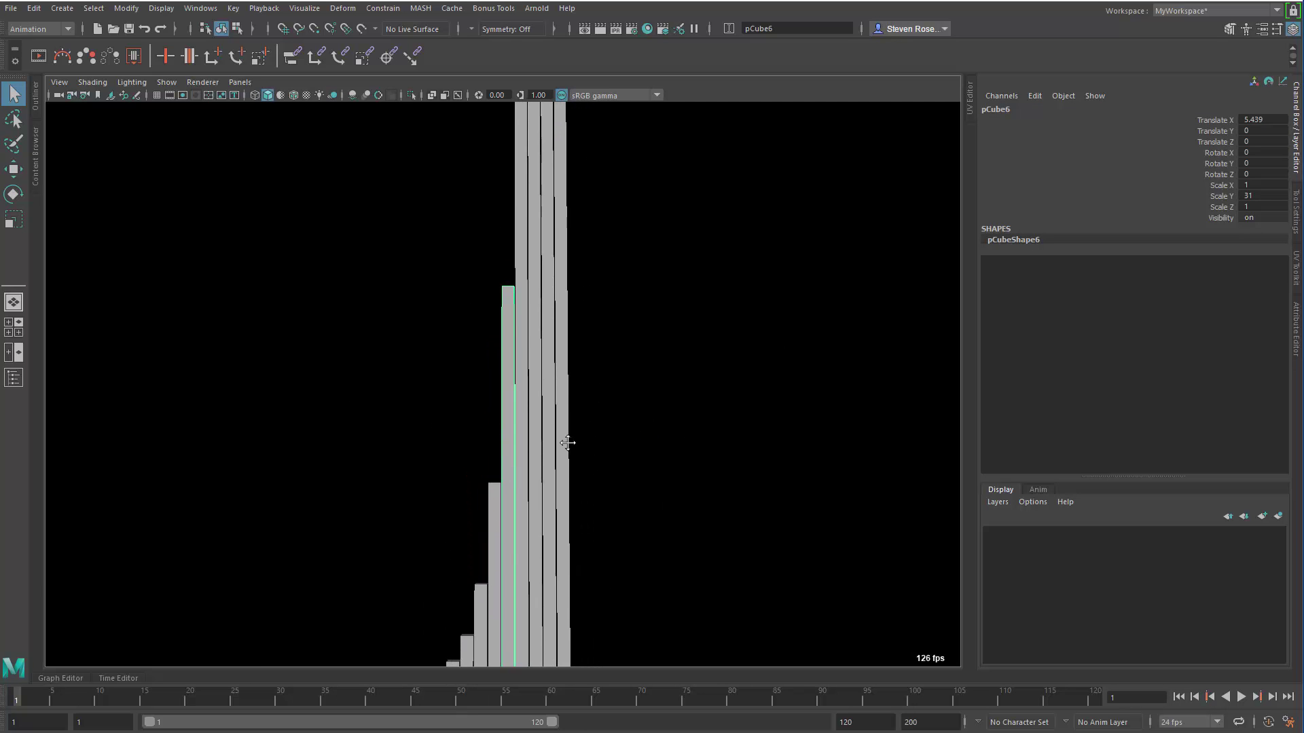
right_click_drag(567, 442, 483, 361, "alt")
left_click(522, 340)
right_click_drag(579, 352, 410, 393, "alt")
right_click_drag(568, 521, 553, 365, "alt")
middle_click_drag(554, 365, 509, 294, "alt")
left_click(492, 132)
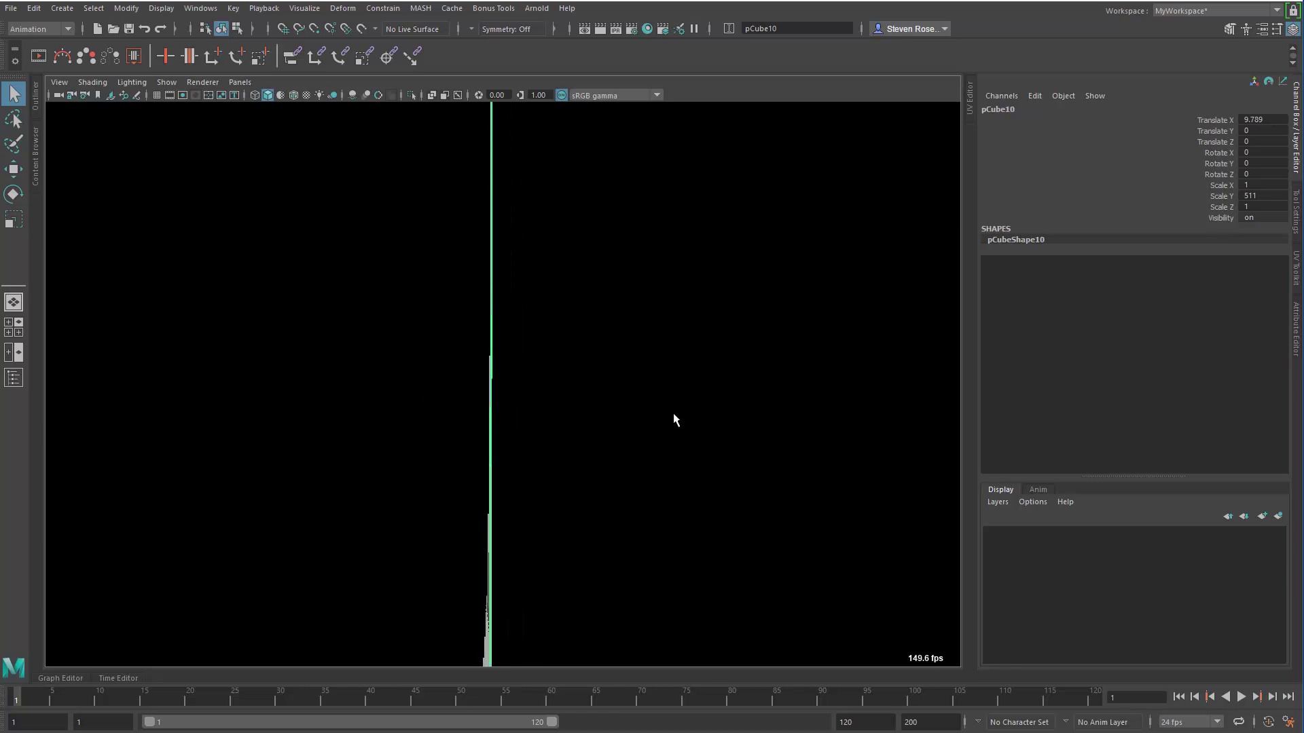
Step: Deselect the tallest column, bring the whole exponential row into view and select all ten cubes together
left_click(637, 416)
mouse_move(580, 460)
middle_mouse_down("alt")
mouse_move(580, 417)
mouse_move(598, 446)
middle_mouse_up("alt")
left_click_drag(598, 446, 657, 414, "alt")
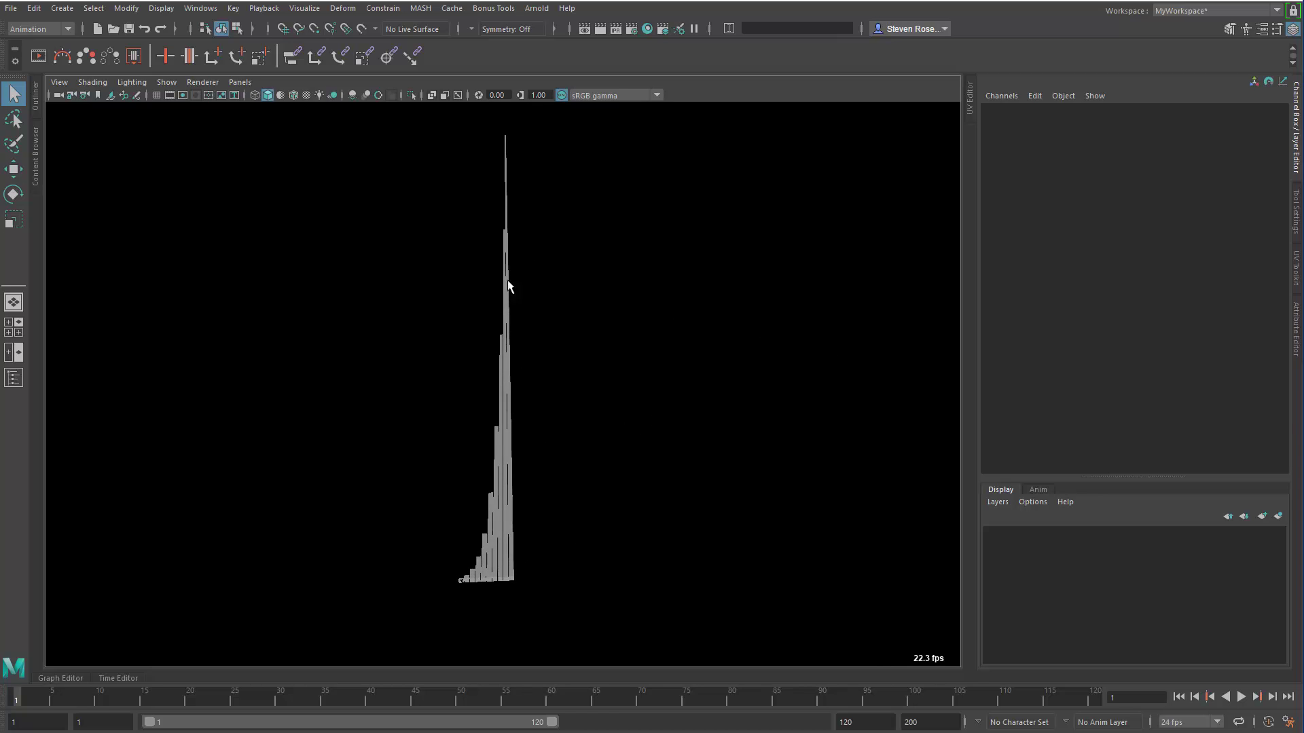
left_click_drag(387, 293, 766, 631)
left_click_drag(626, 547, 694, 534, "alt")
right_click_drag(694, 534, 705, 538, "alt")
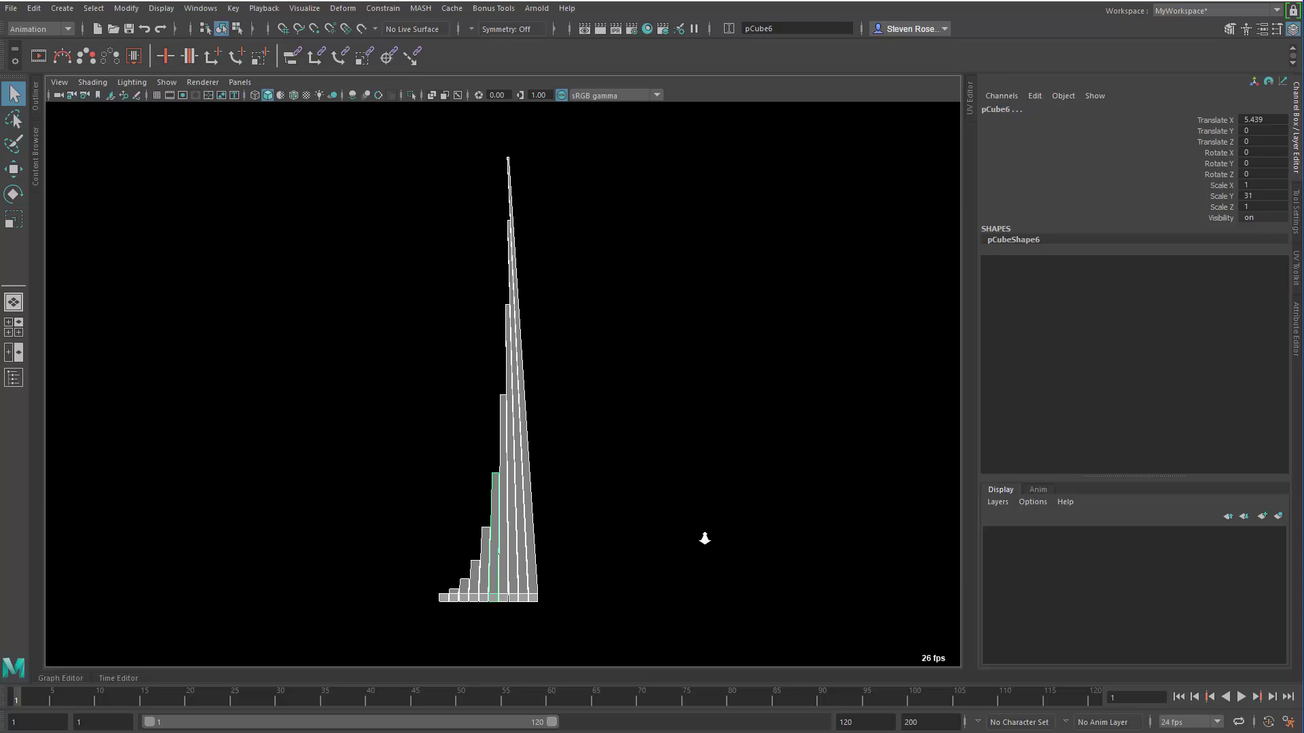